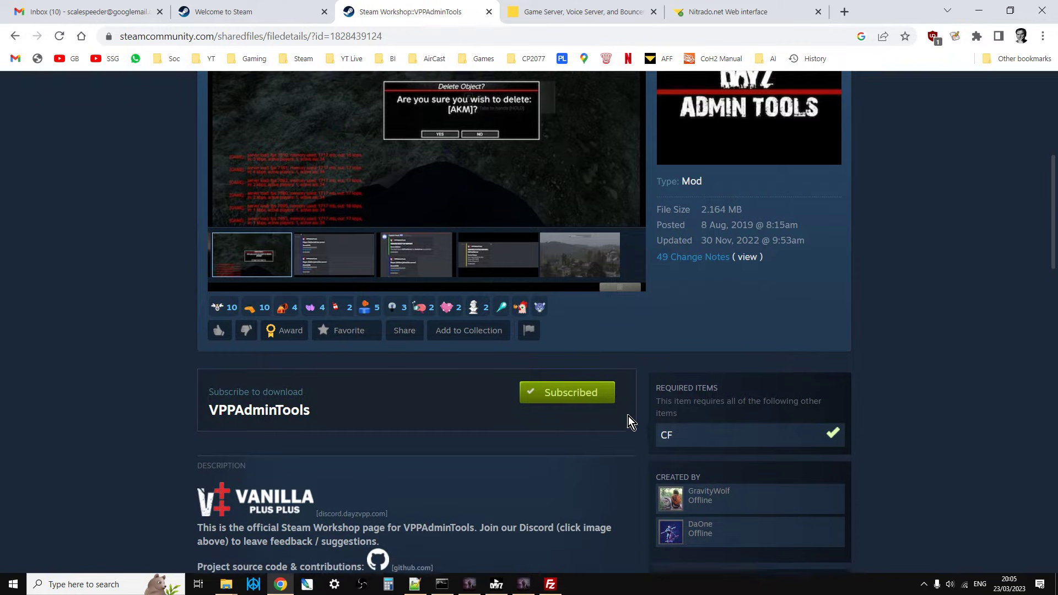
# Switch to the running DayZ game and toggle the V++ Admin Tools off and back on.
pyautogui.scroll(6, 627, 416)
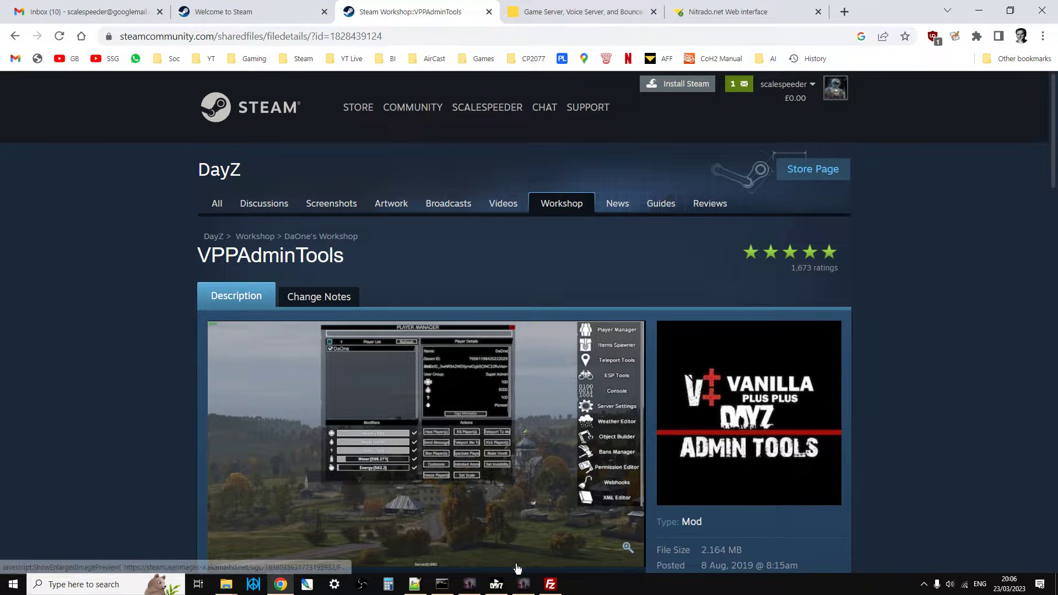
pyautogui.click(524, 584)
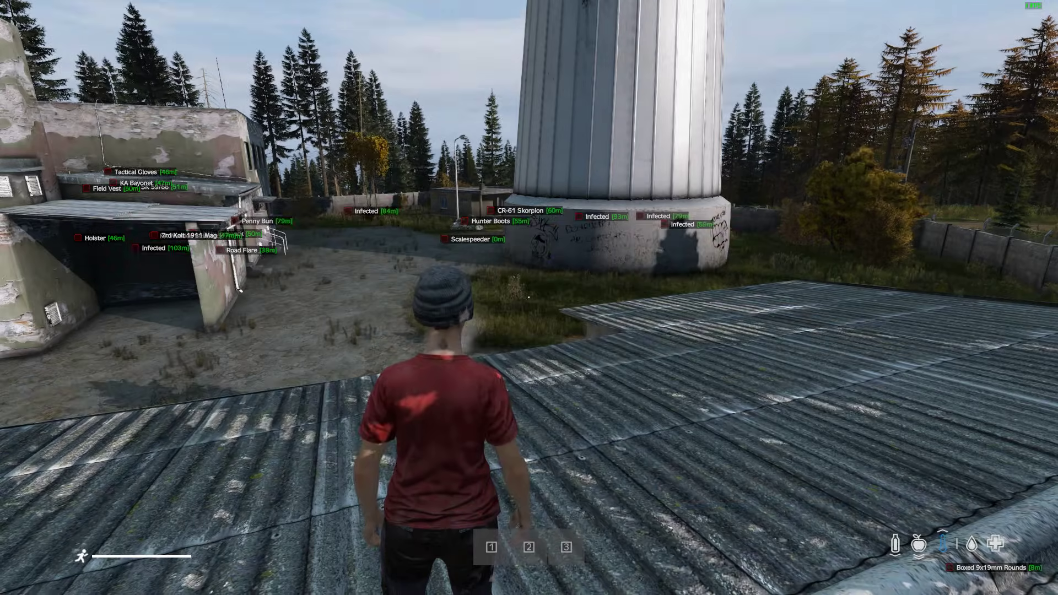
pyautogui.press('d')
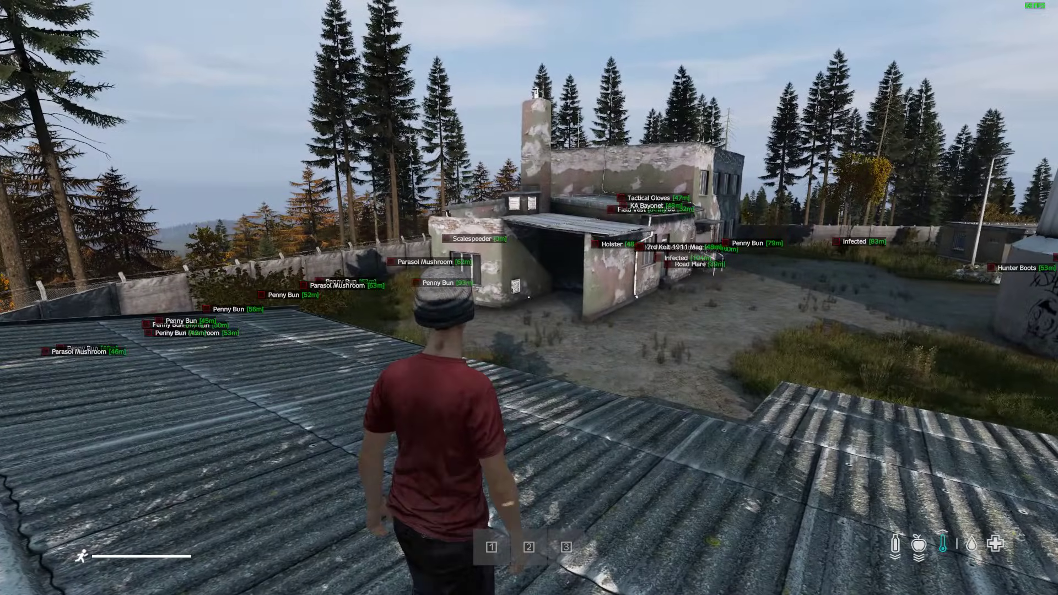
pyautogui.press('w')
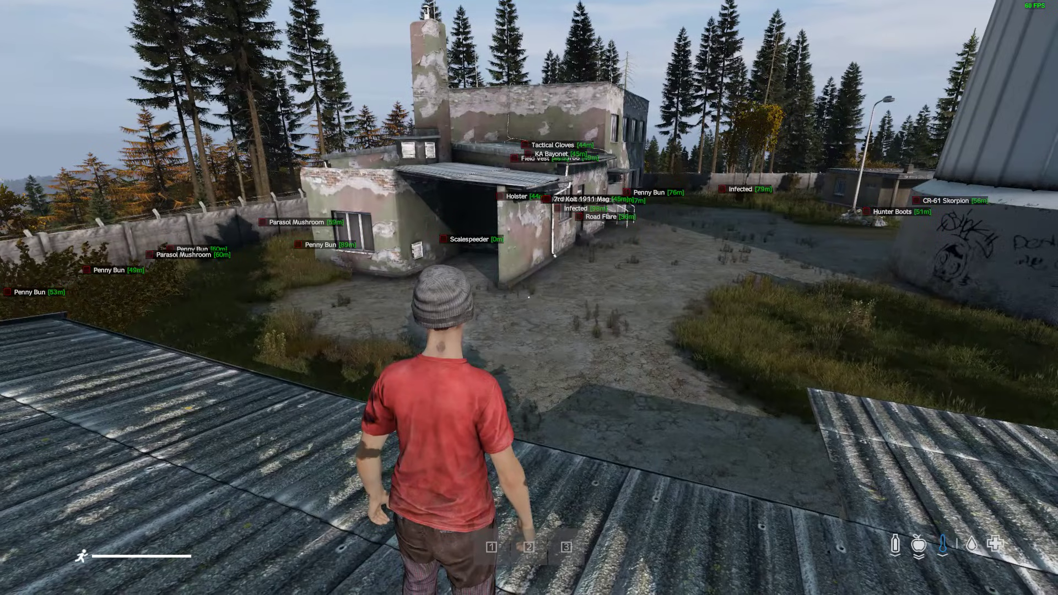
pyautogui.press('d')
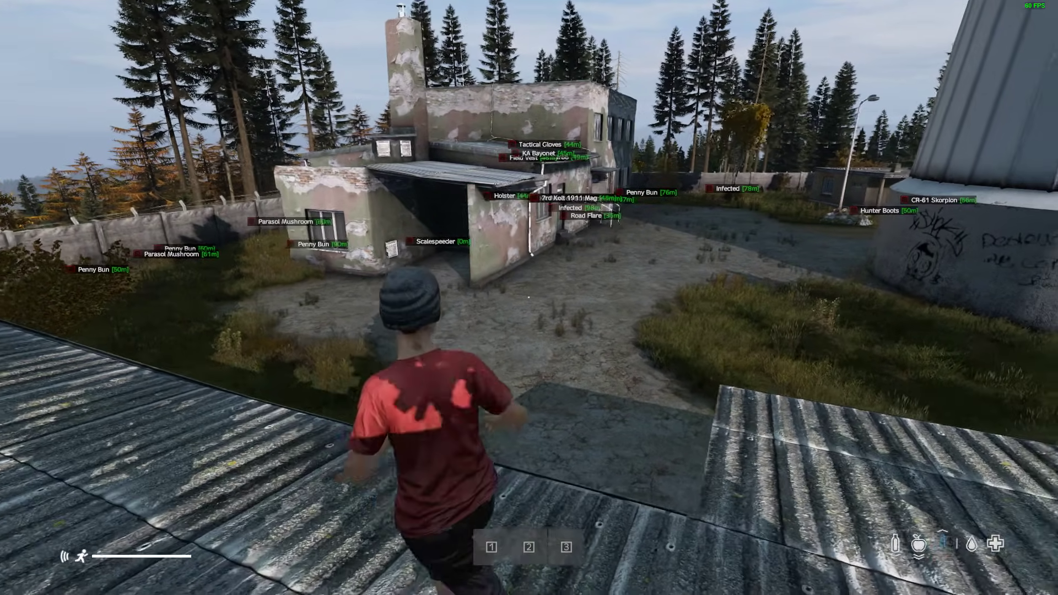
pyautogui.press('End')
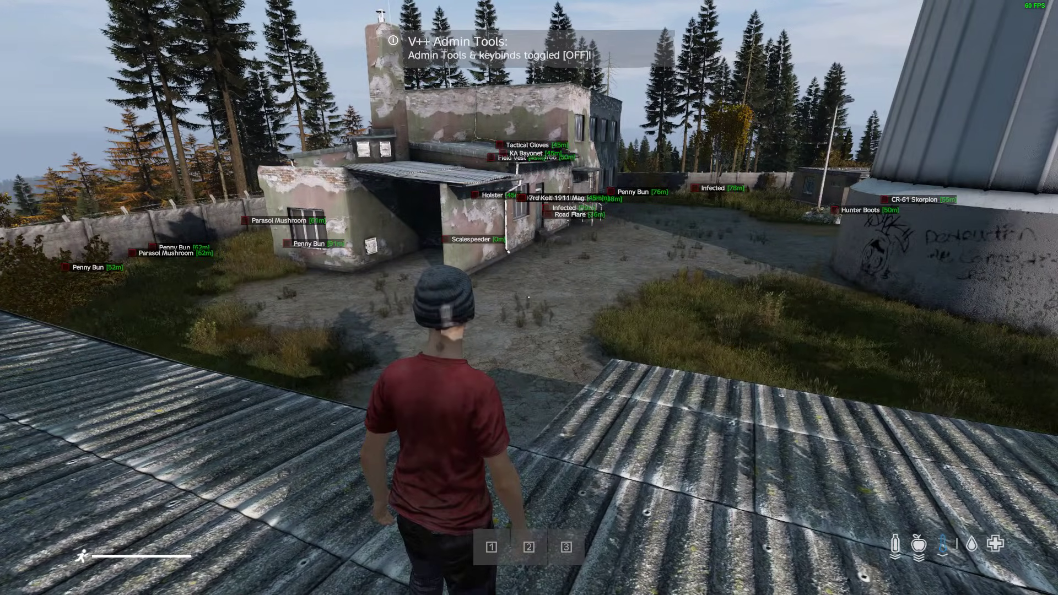
pyautogui.press('End')
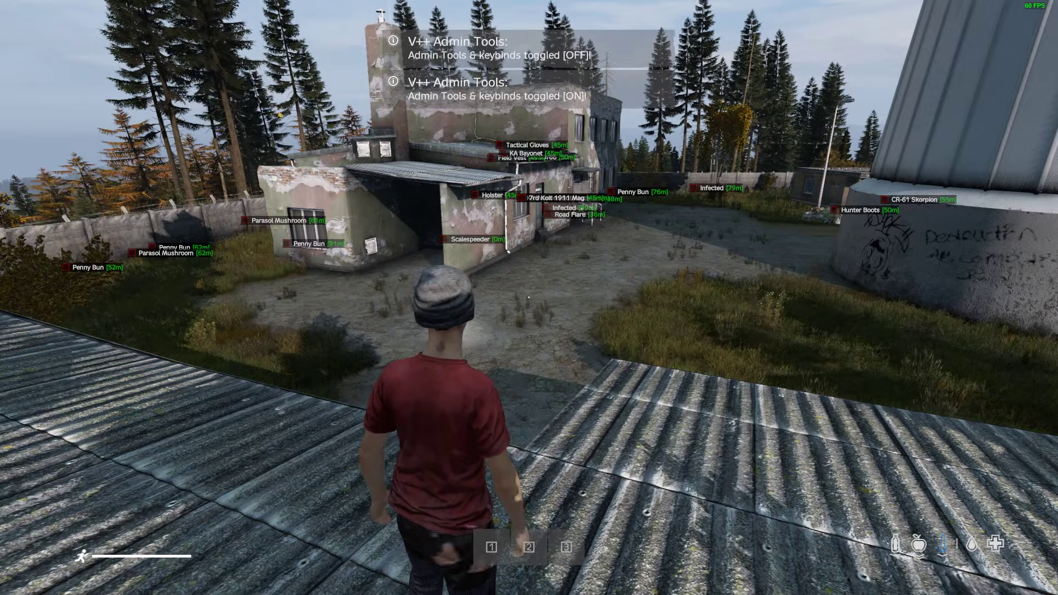
# Bring up the admin tools menu and close the ESP Tools window.
pyautogui.press('d')
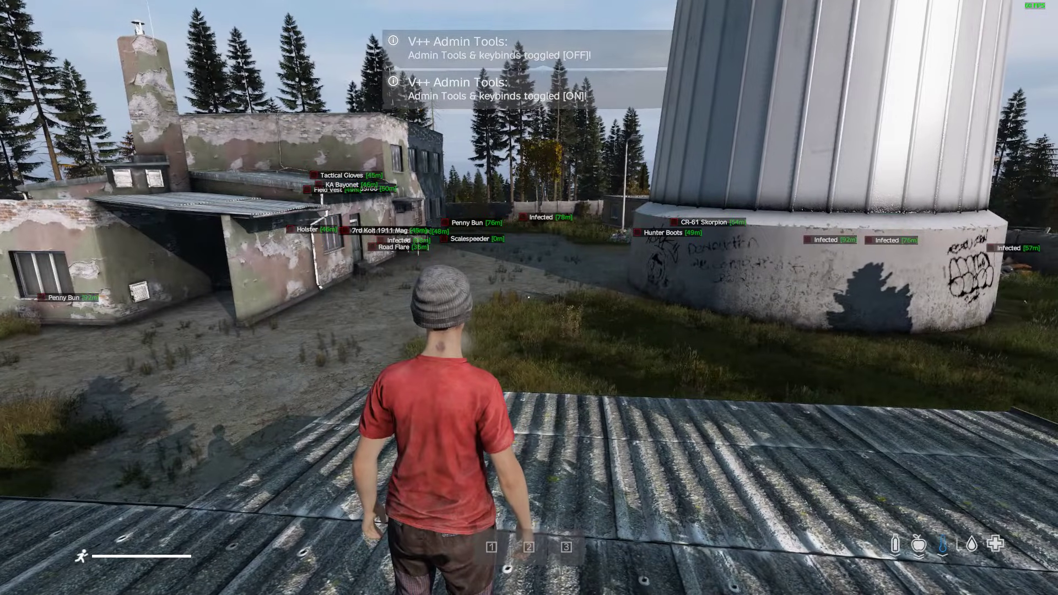
pyautogui.press('y')
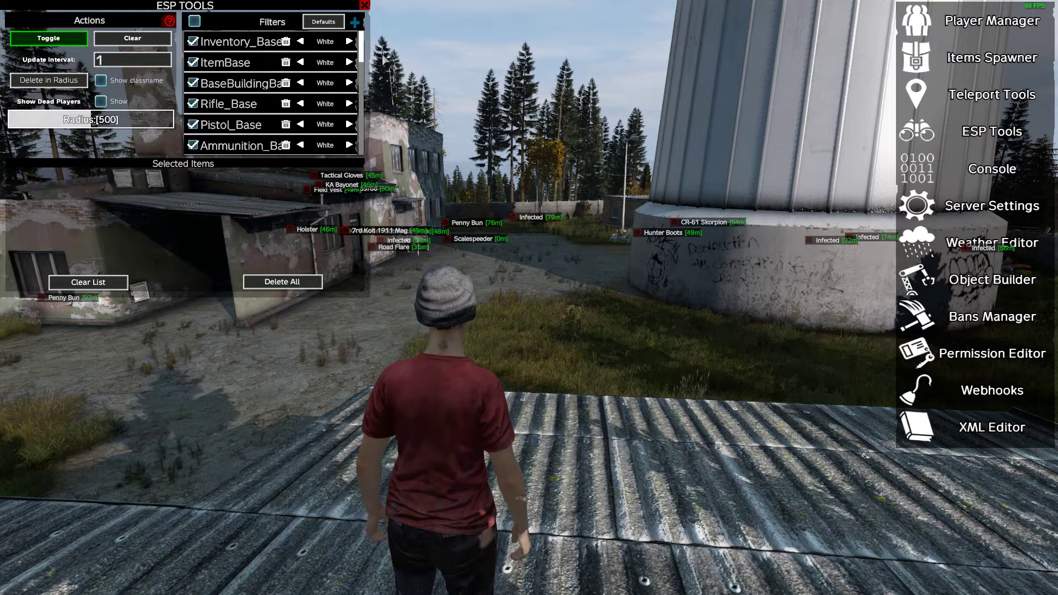
pyautogui.click(364, 5)
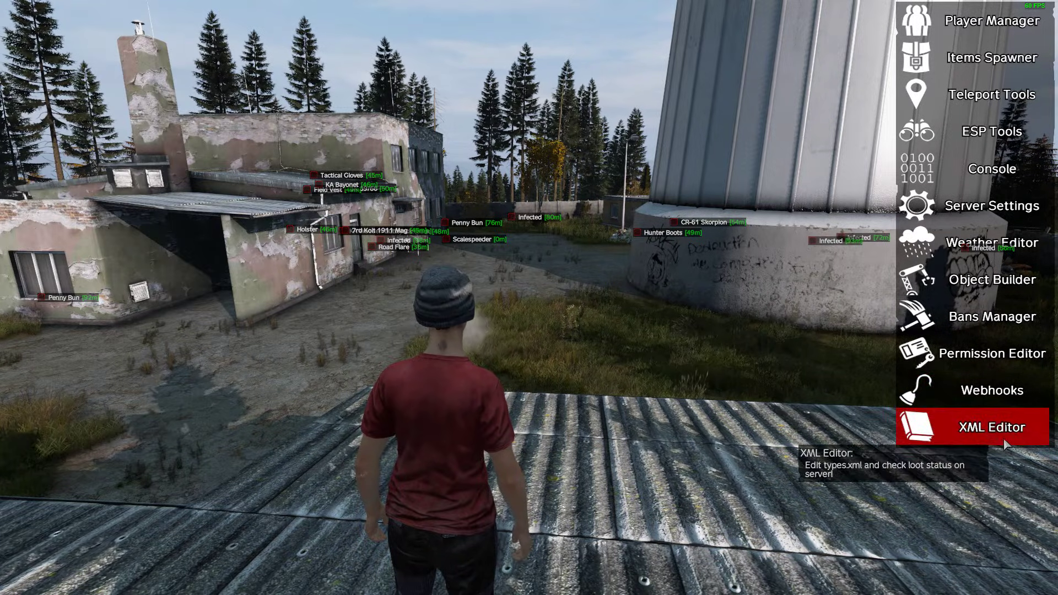
# Open the XML Editor and search its item list for "roadfl".
pyautogui.click(974, 438)
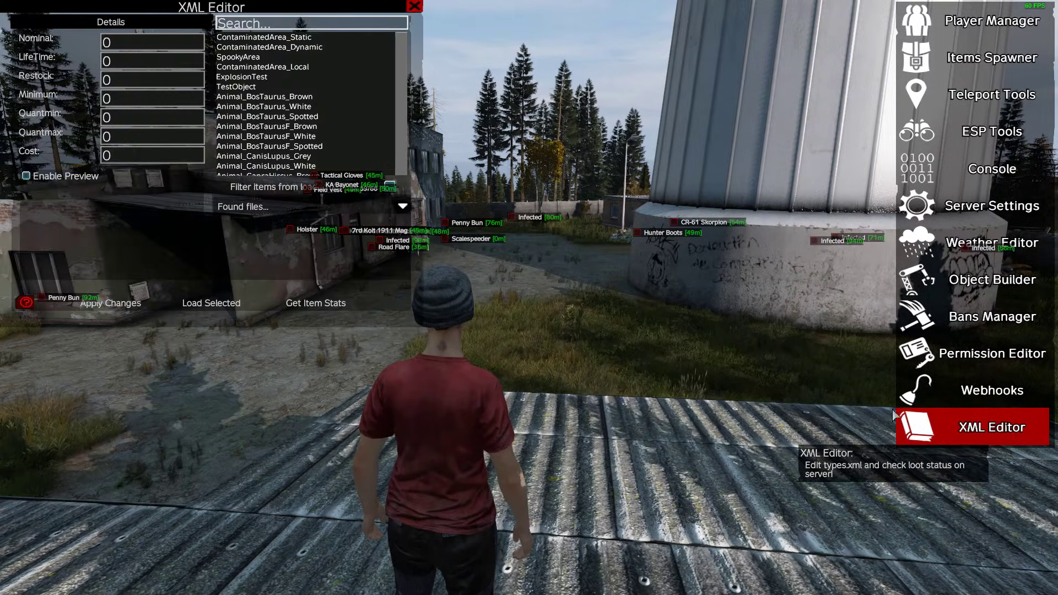
pyautogui.click(287, 23)
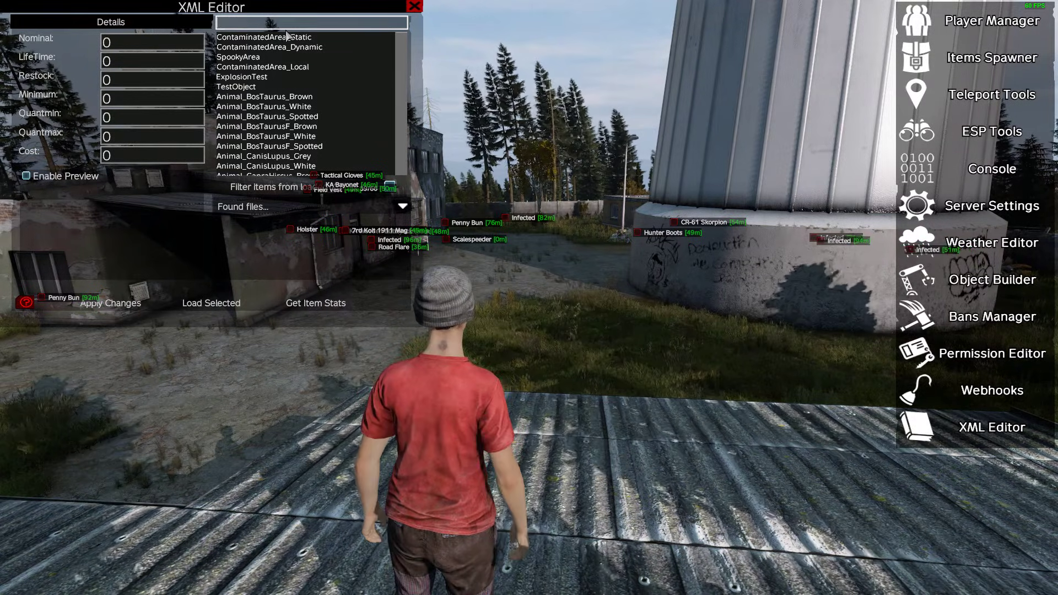
pyautogui.write('road')
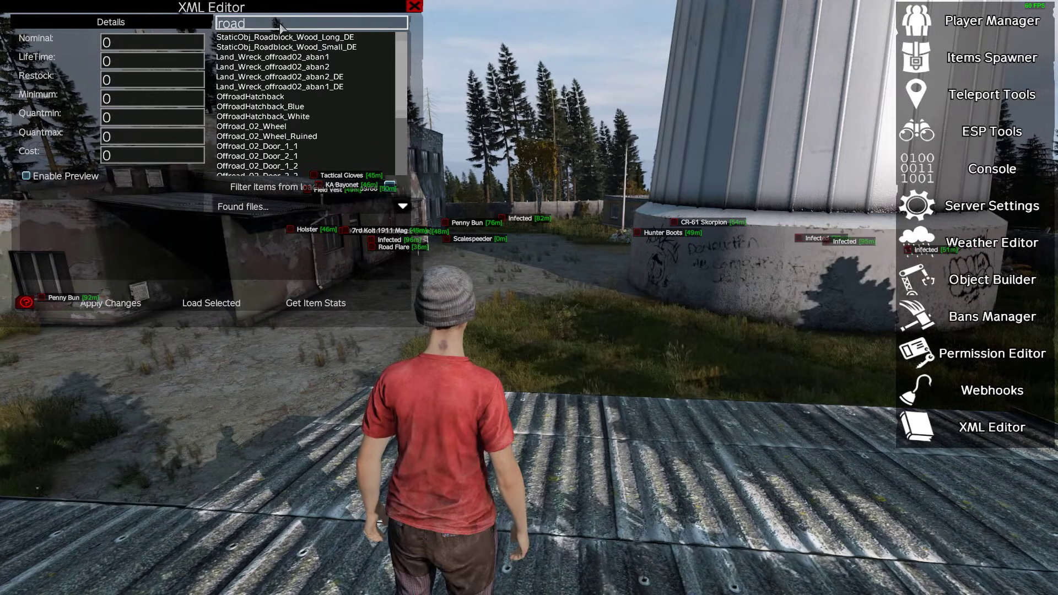
pyautogui.write('fl')
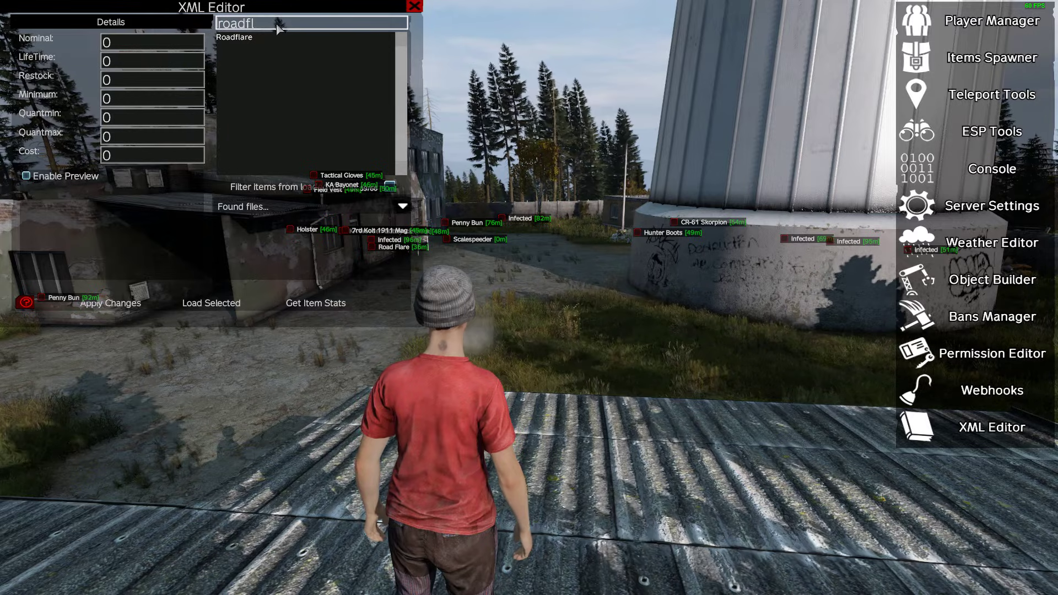
# Get the item stats for Roadflare, inspect its locations on the map, and close the map.
pyautogui.click(324, 304)
pyautogui.scroll(4, 516, 399)
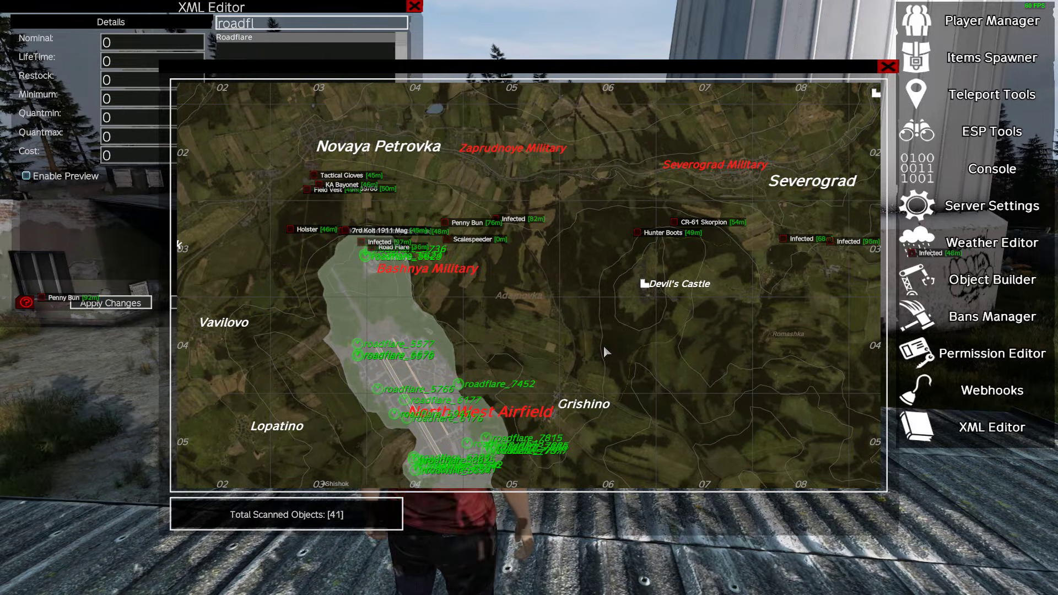
pyautogui.scroll(-1, 603, 345)
pyautogui.click(887, 66)
# View the Player Manager and Teleport Tools, and leave the admin menu.
pyautogui.click(961, 36)
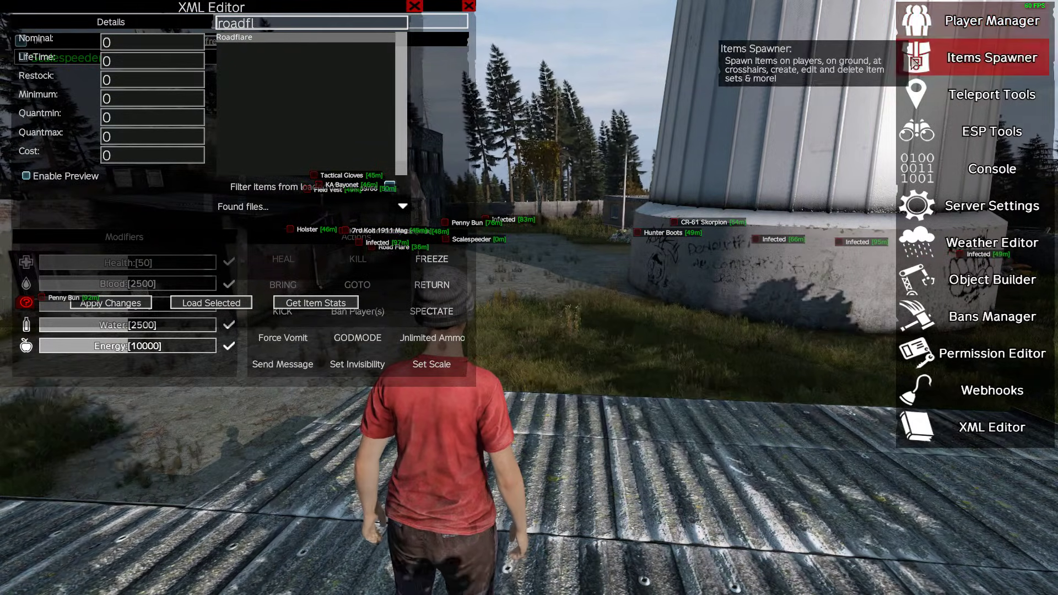
pyautogui.click(917, 101)
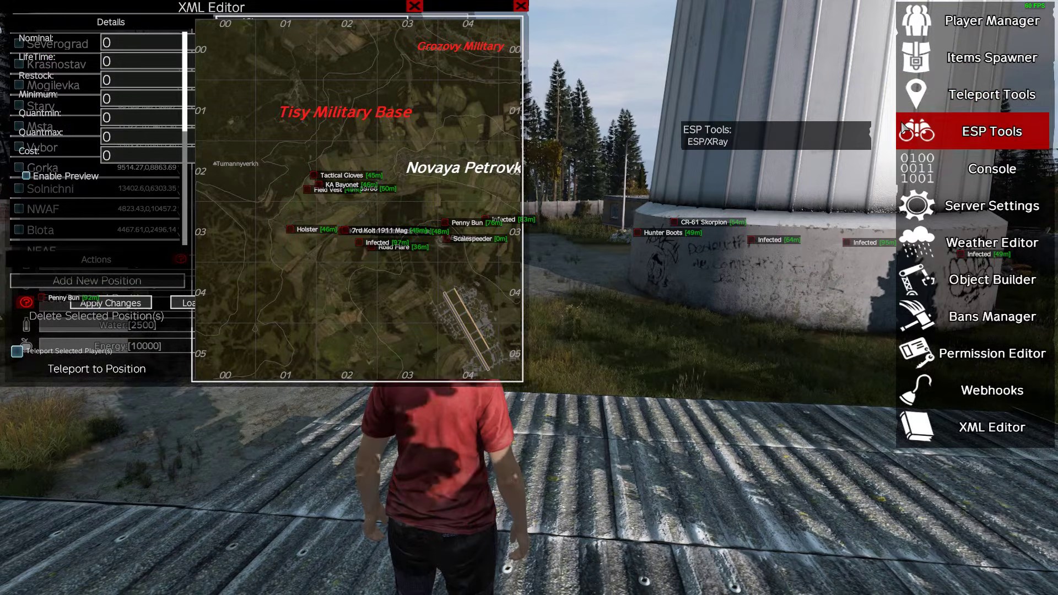
pyautogui.press('Escape')
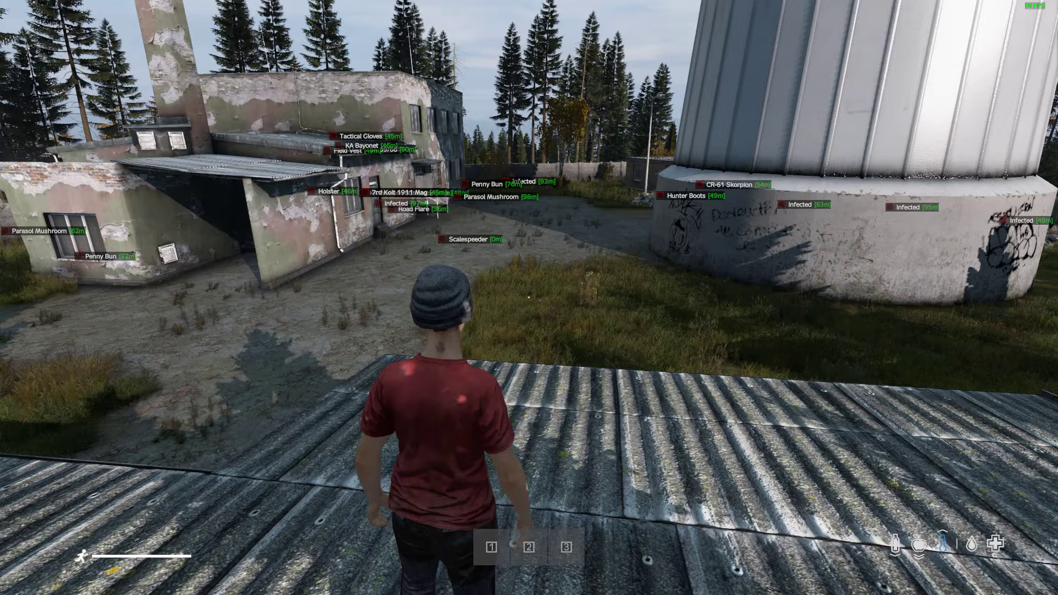
# Toggle the admin tools off and on again and reopen the admin menu.
pyautogui.press('d')
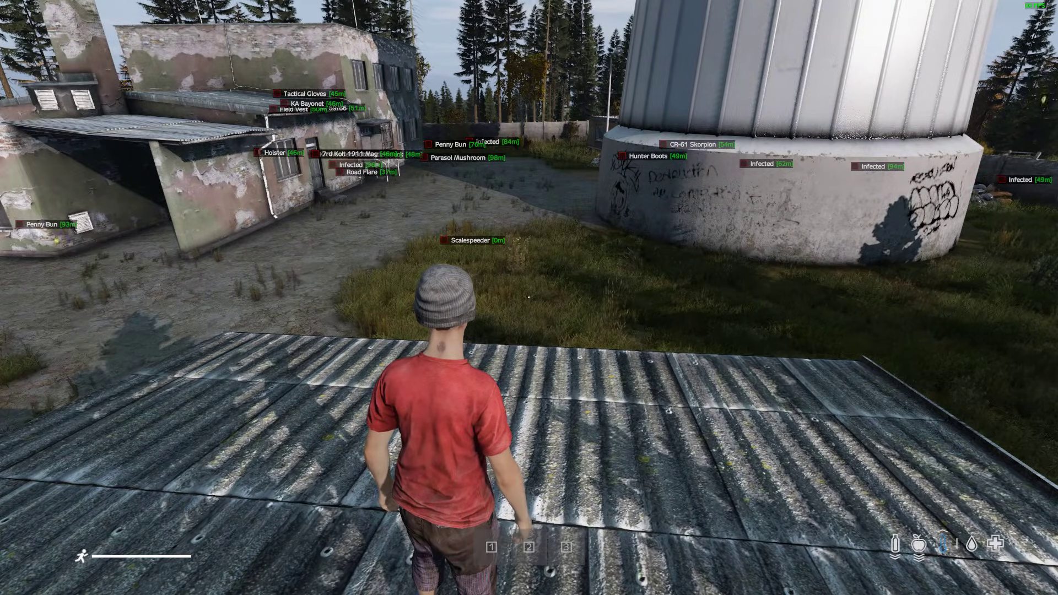
pyautogui.press('End')
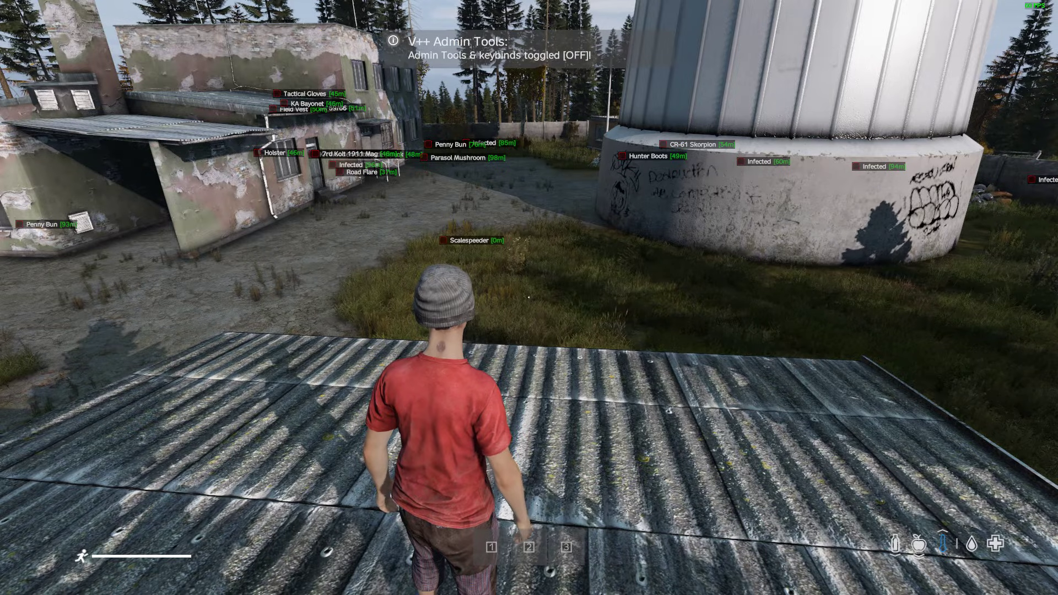
pyautogui.press('End')
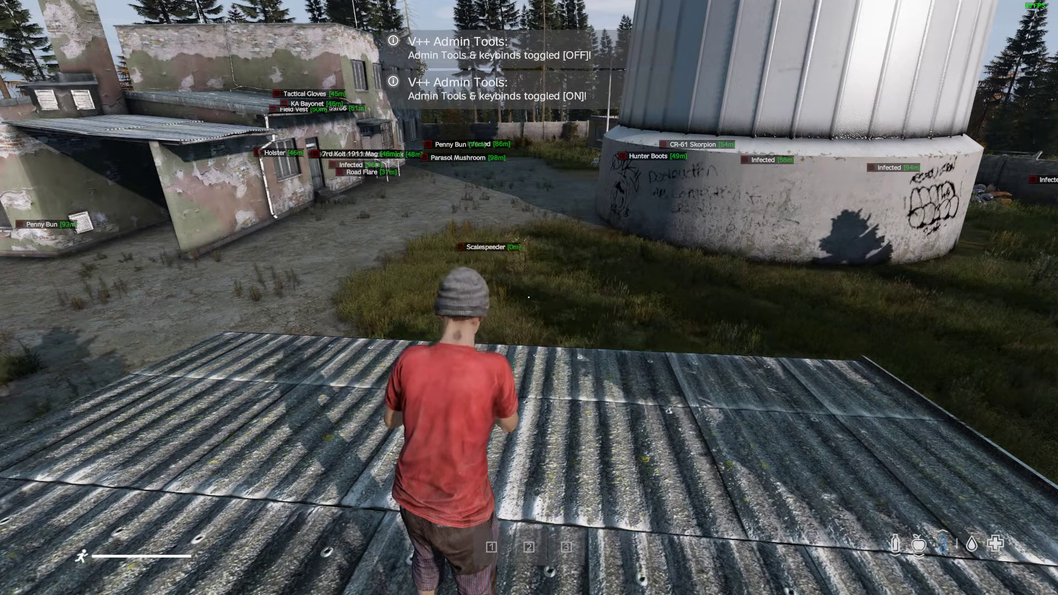
pyautogui.press('y')
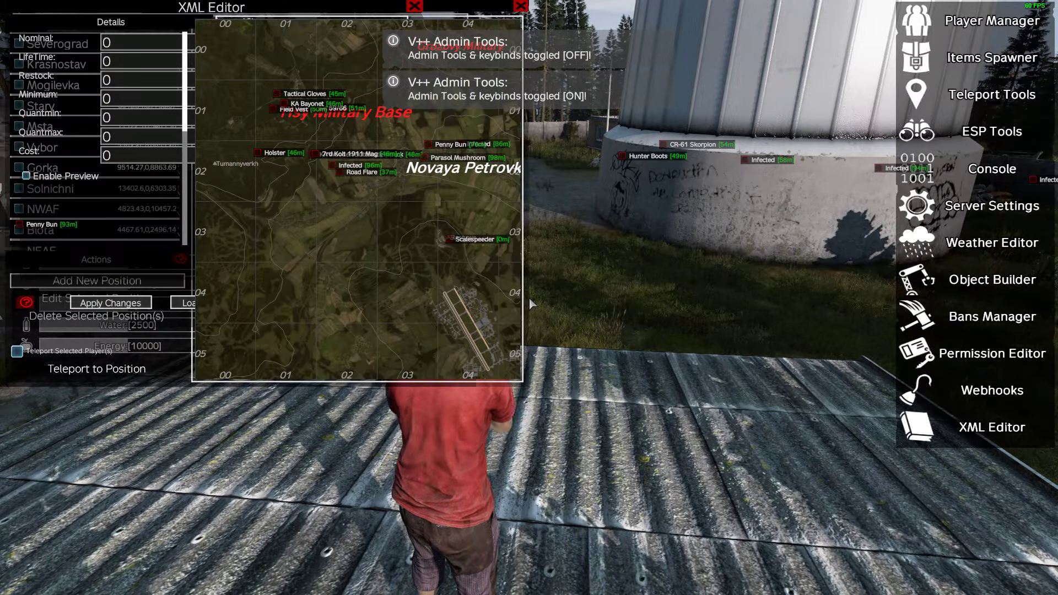
# Close the Teleport Tools, Player Manager and XML Editor windows.
pyautogui.click(521, 6)
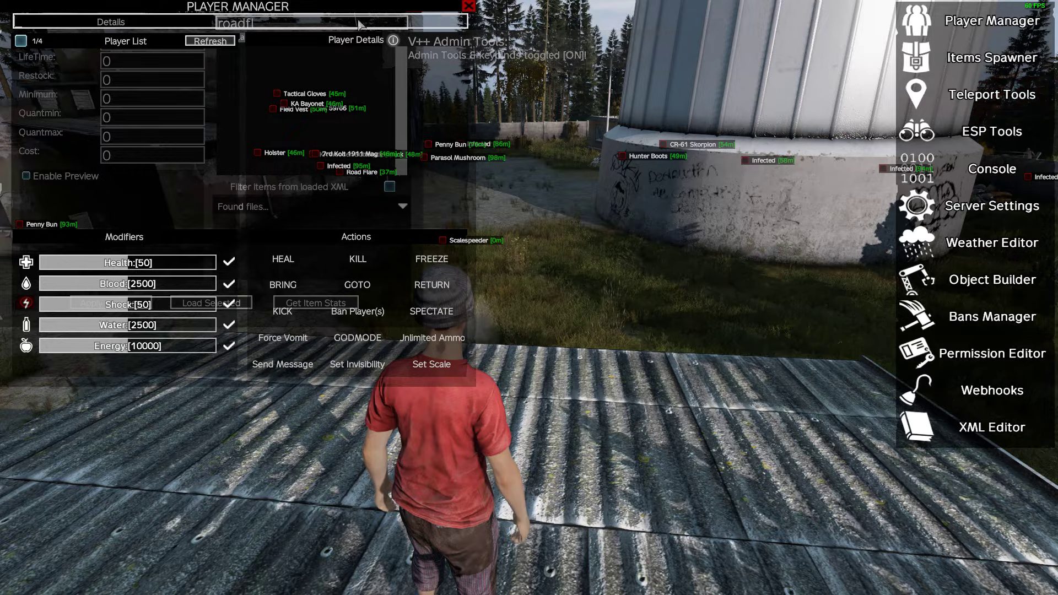
pyautogui.click(468, 6)
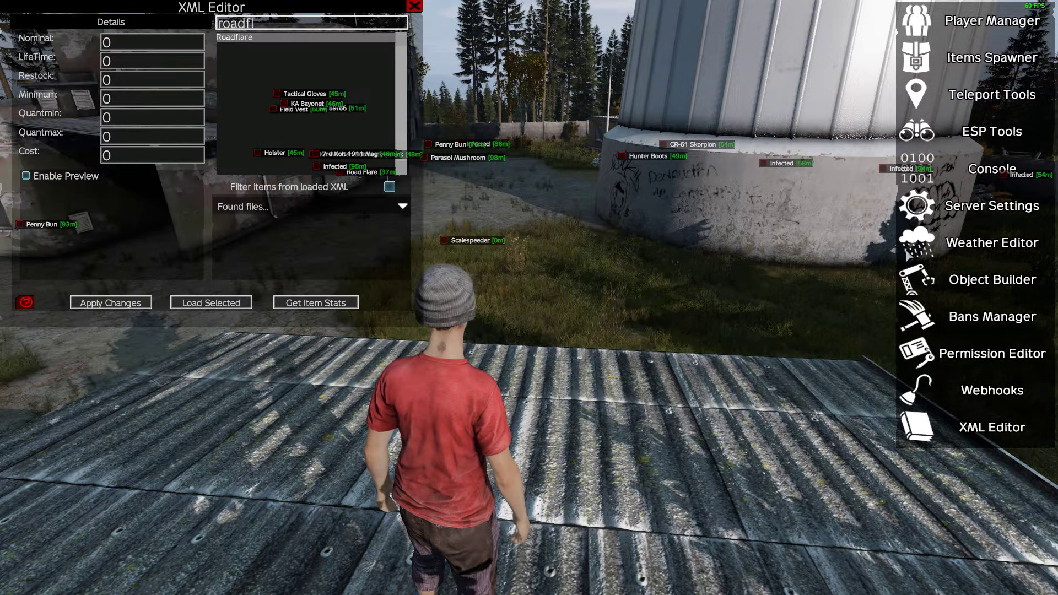
pyautogui.click(415, 6)
# Turn off the ESP overlay in ESP Tools, close its window and leave the admin menu.
pyautogui.click(972, 132)
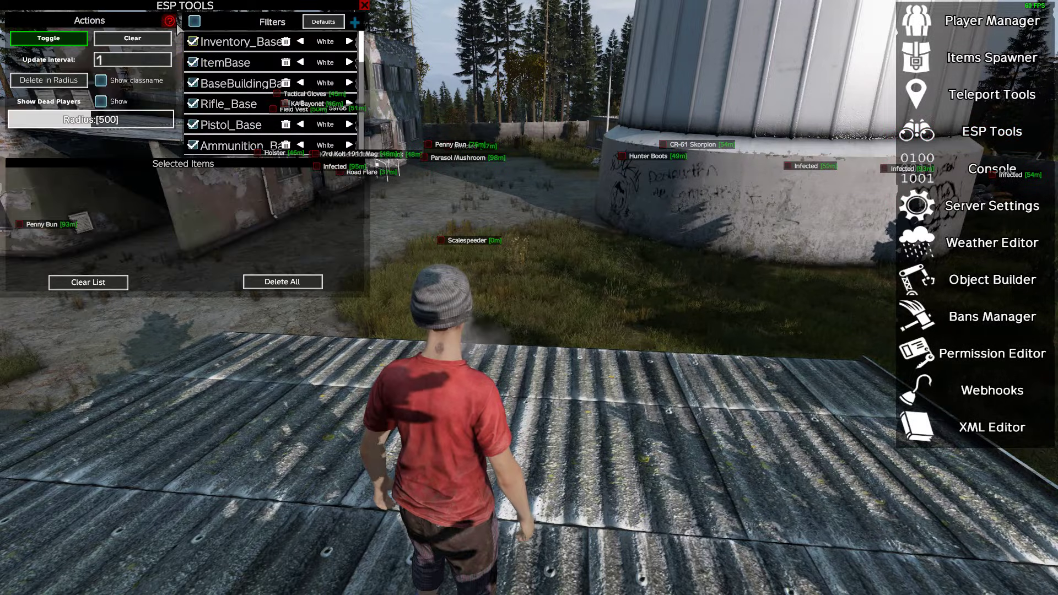
pyautogui.click(365, 5)
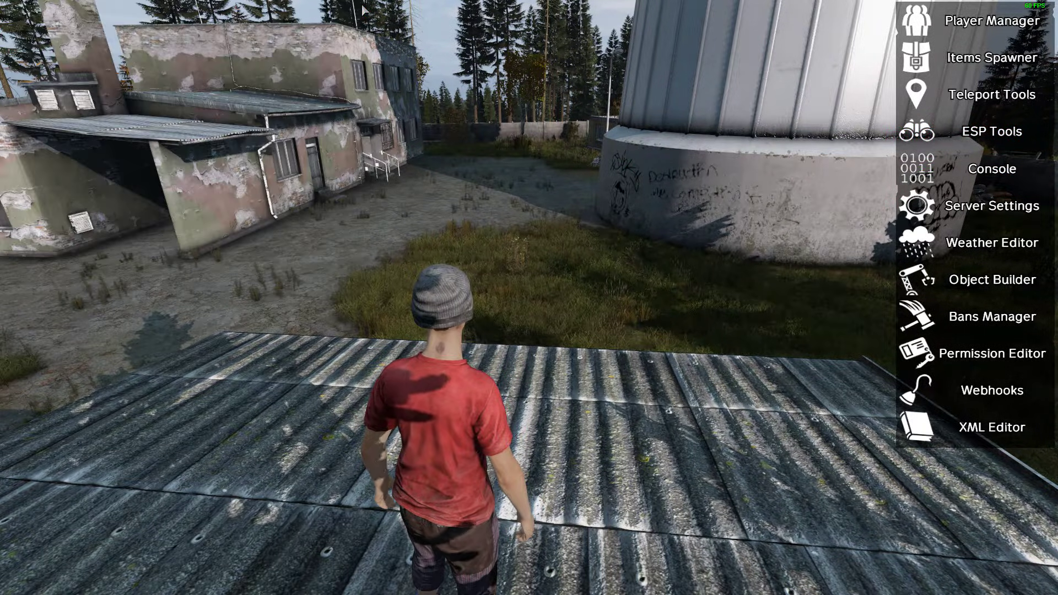
pyautogui.press('Escape')
pyautogui.press('Escape')
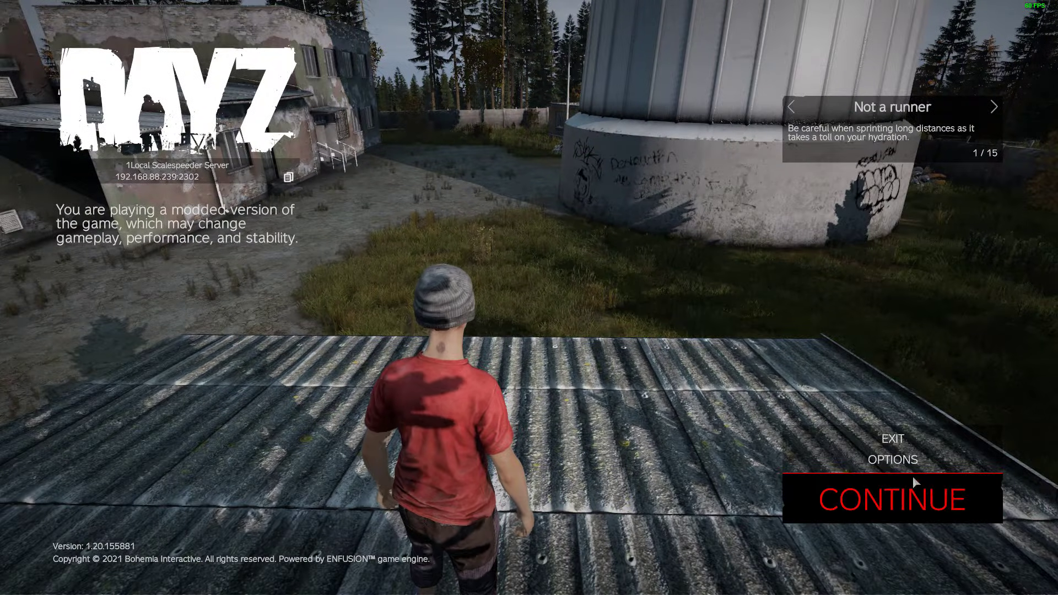
# Exit the local server immediately without waiting for the countdown and quit DayZ to the desktop.
pyautogui.click(893, 438)
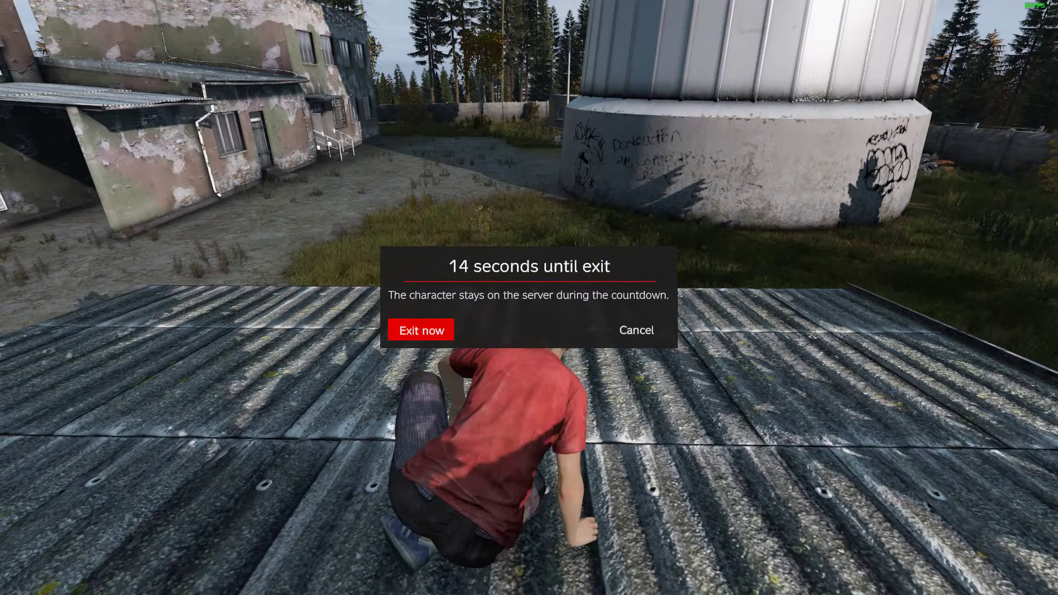
pyautogui.click(421, 330)
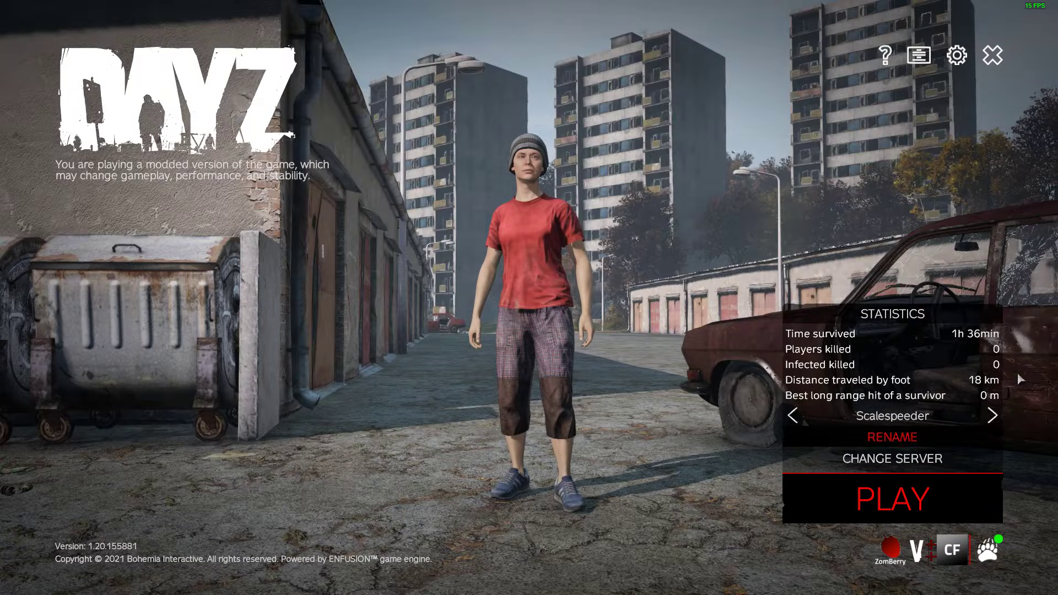
pyautogui.click(992, 58)
pyautogui.click(489, 325)
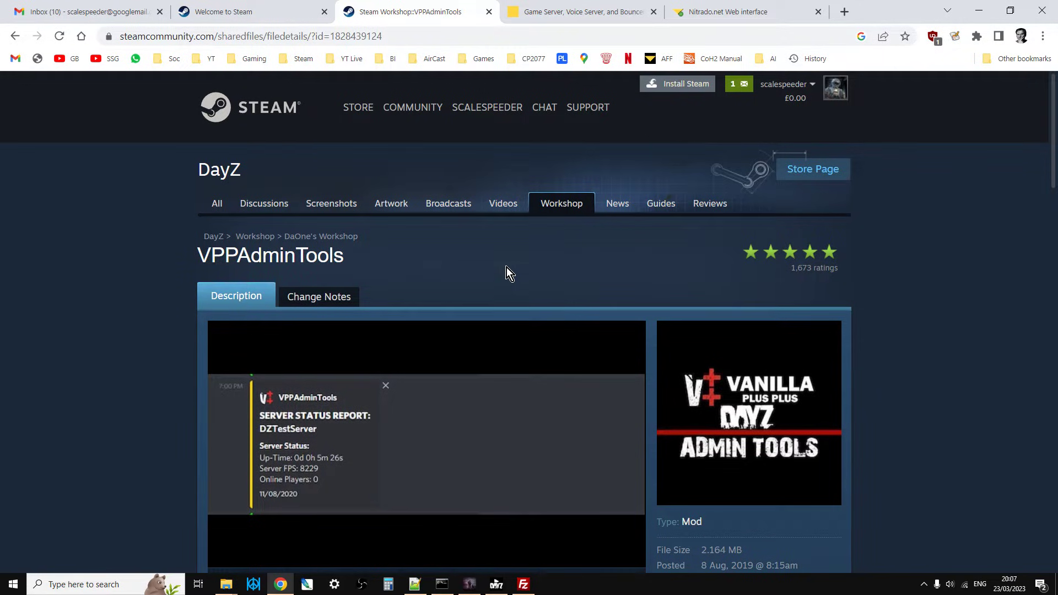
# Review the required CF item on the VPPAdminTools Workshop page and shut down the SSG Chernarus Local Server batch window.
pyautogui.scroll(-7, 506, 267)
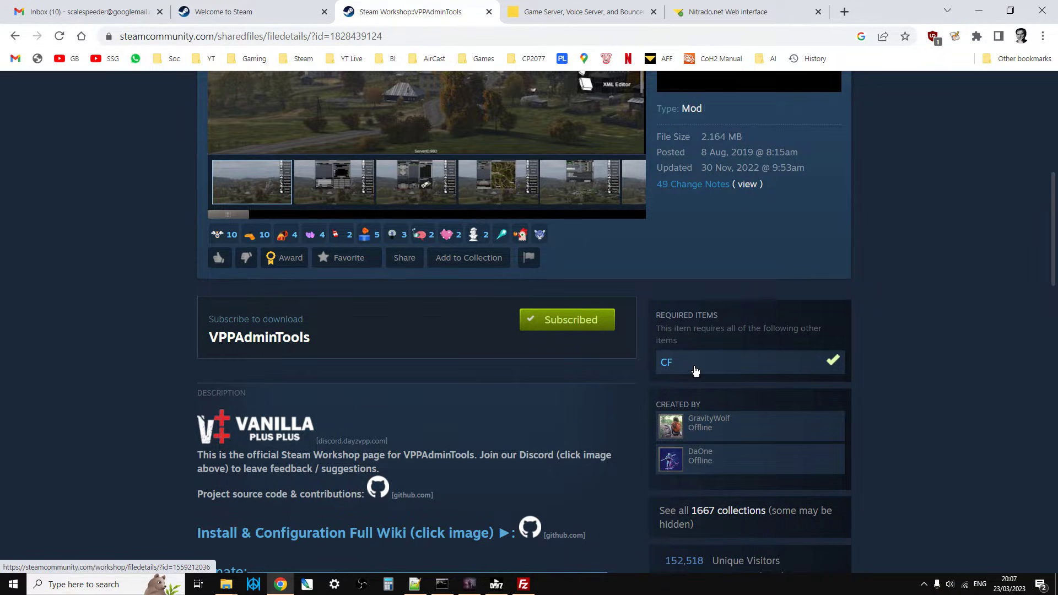
pyautogui.scroll(1, 695, 369)
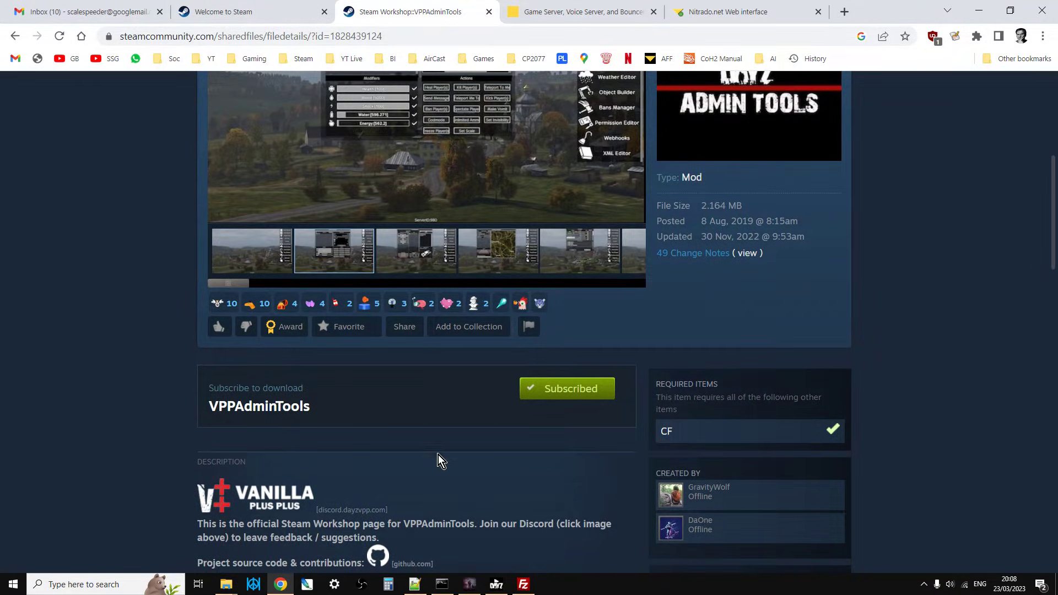
pyautogui.click(442, 584)
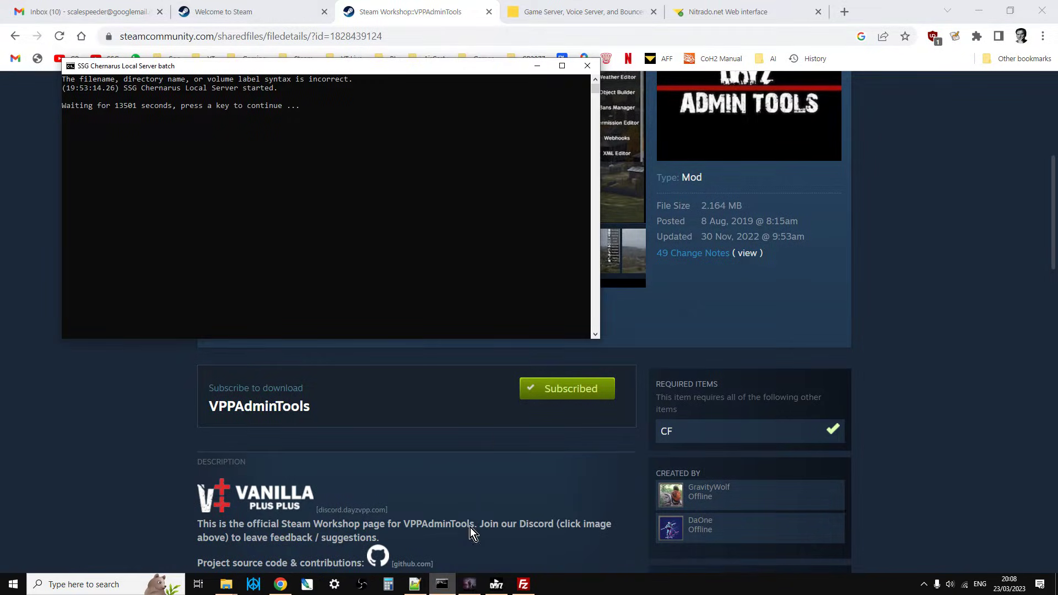
pyautogui.press('space')
pyautogui.click(586, 66)
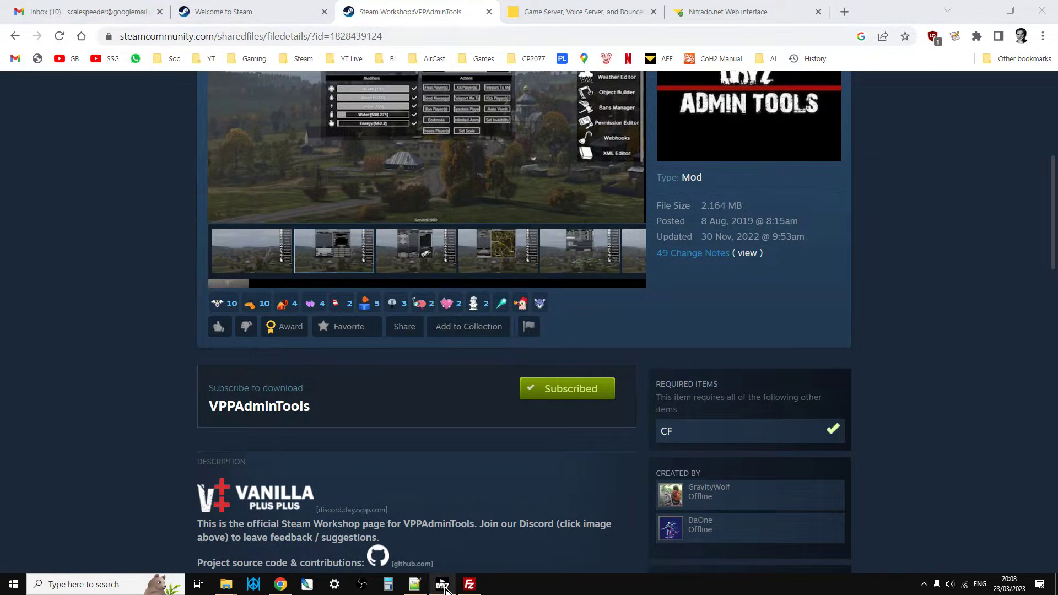
# Open the VPPAdminTools mod's folder in Windows Explorer from the DayZ launcher's mod list, accept the Workshop cache warning, and maximize the folder window.
pyautogui.click(445, 589)
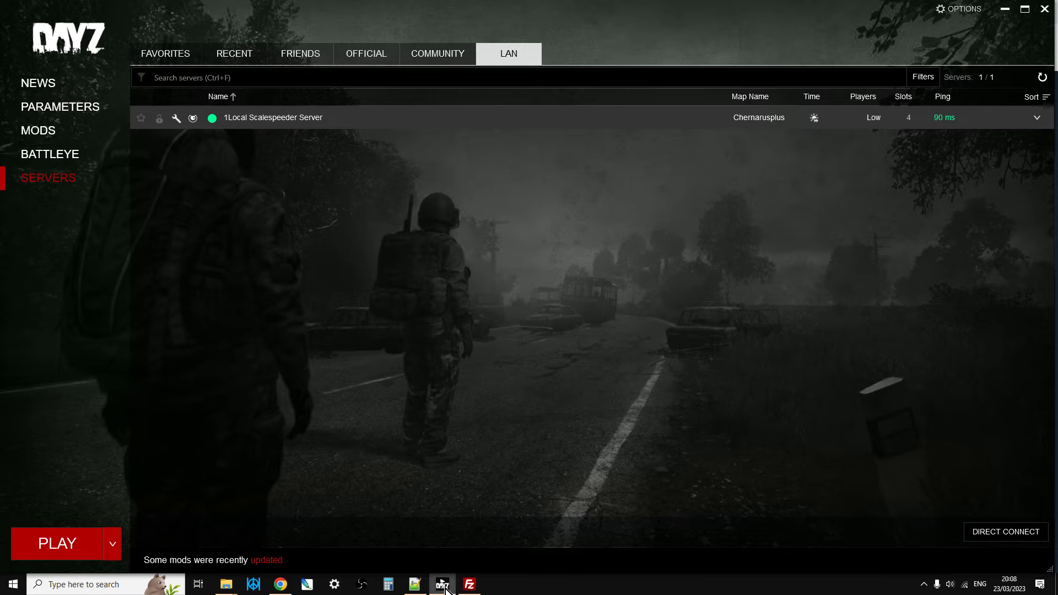
pyautogui.click(64, 137)
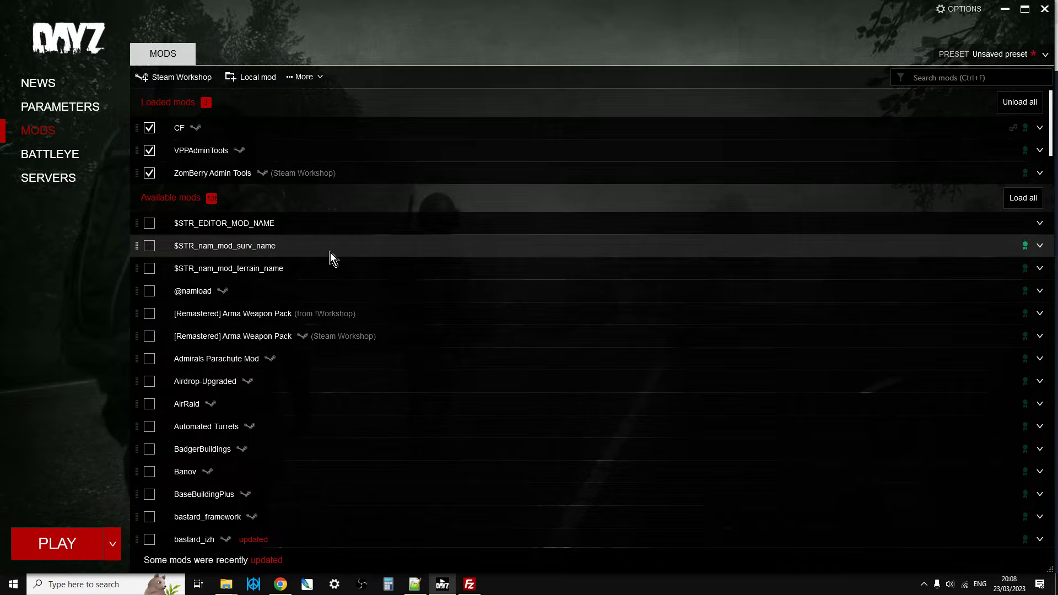
pyautogui.click(309, 153)
pyautogui.click(309, 150)
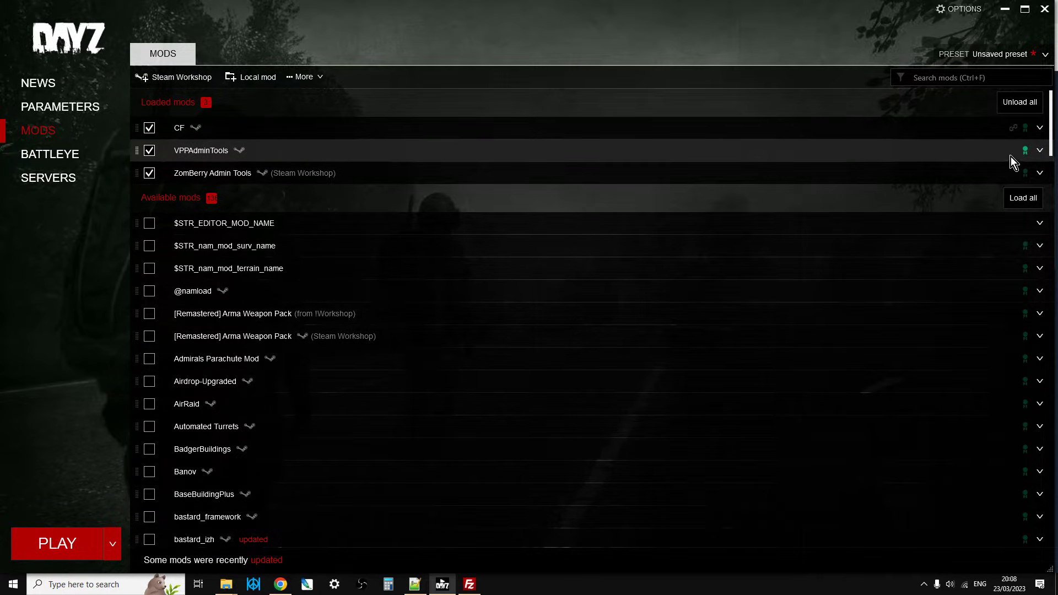
pyautogui.click(1039, 150)
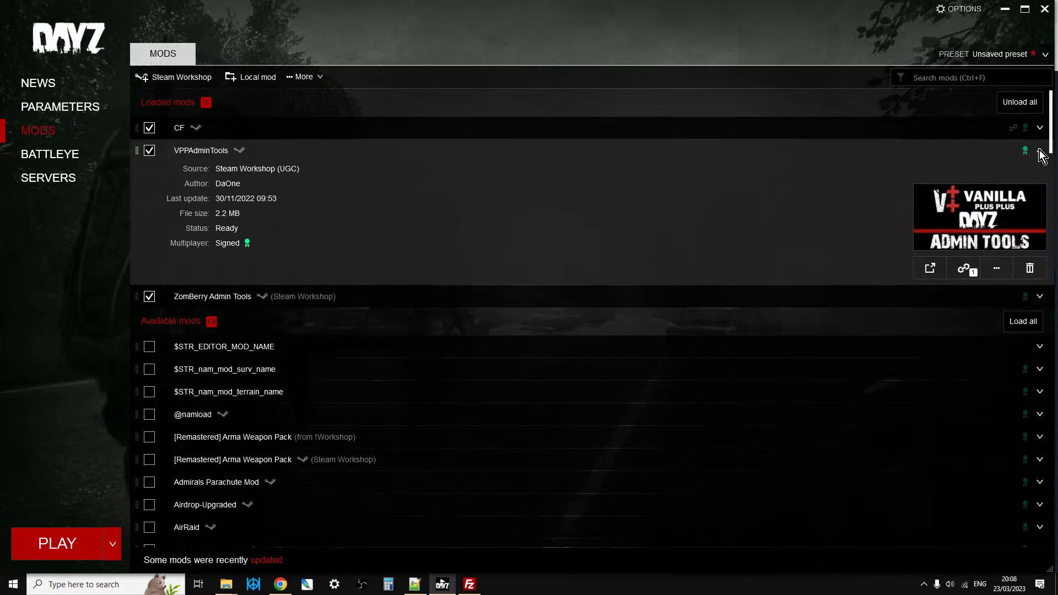
pyautogui.click(1002, 274)
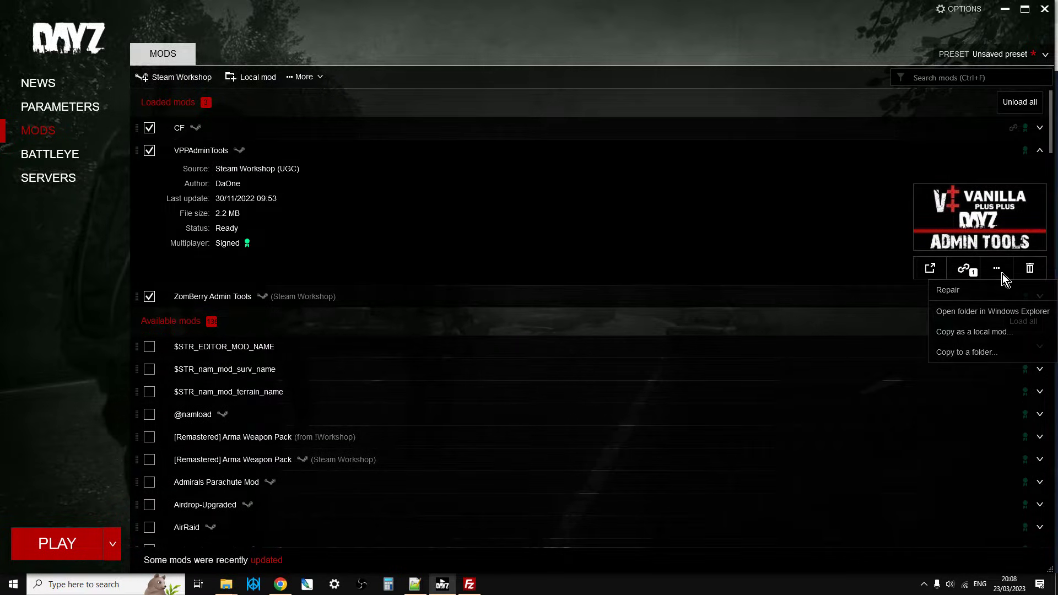
pyautogui.click(964, 312)
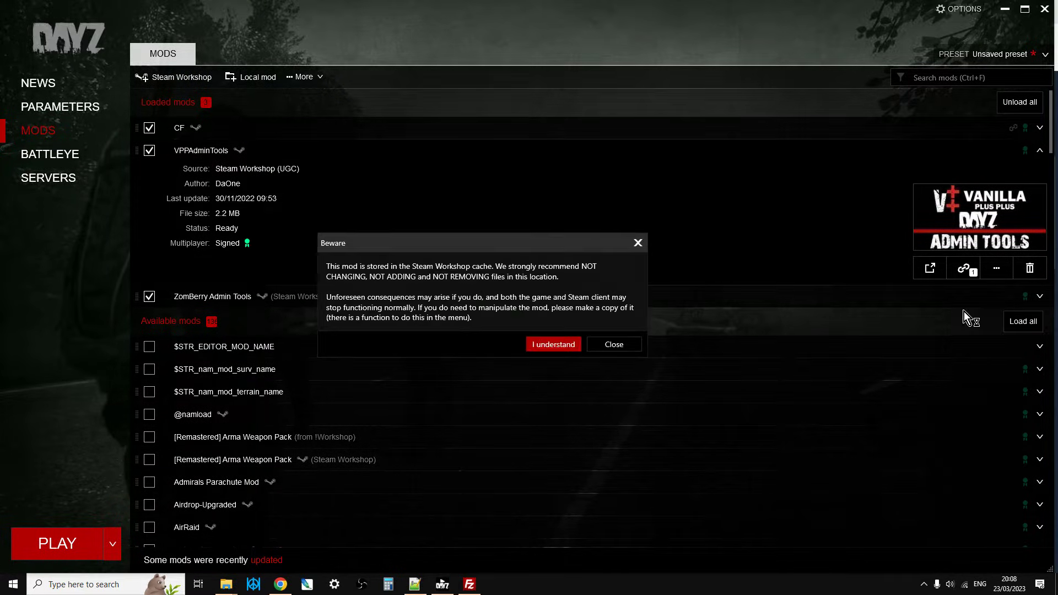
pyautogui.click(552, 344)
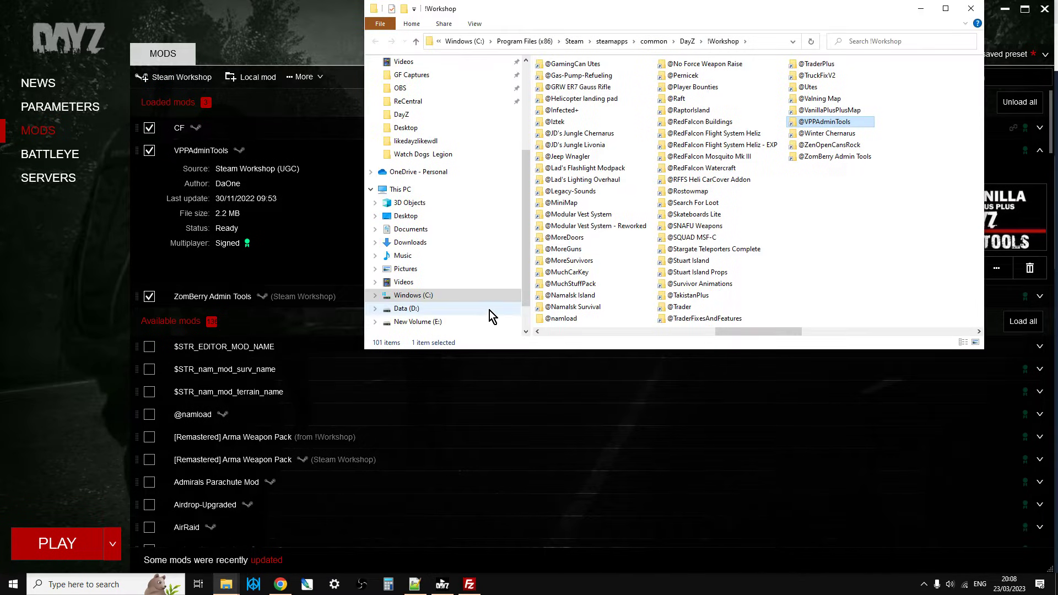
pyautogui.click(946, 9)
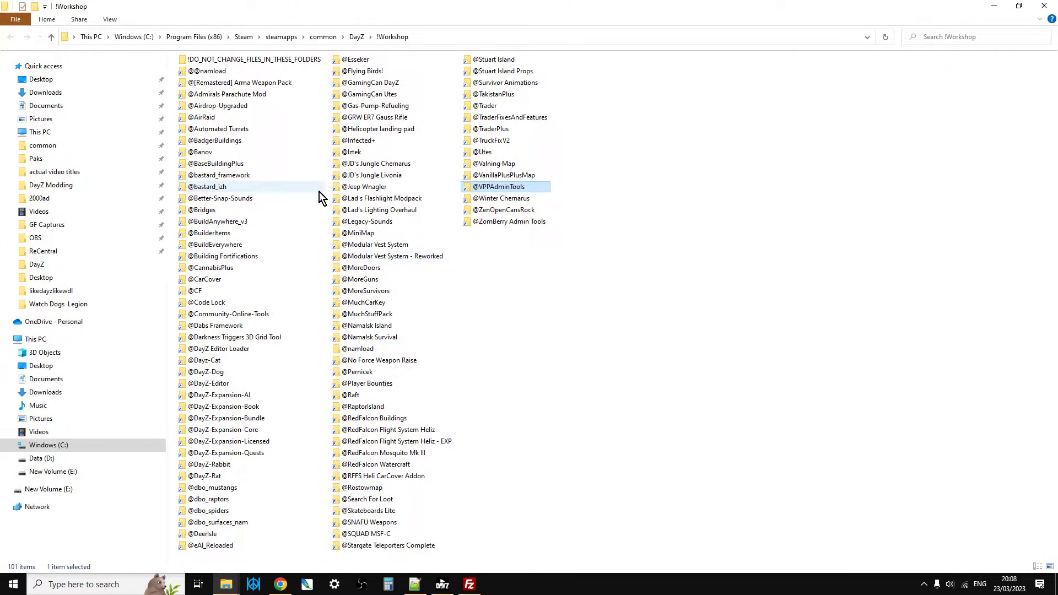
# Trace where the !Workshop folder sits by going up to steamapps\common and back down through DayZ.
pyautogui.click(53, 38)
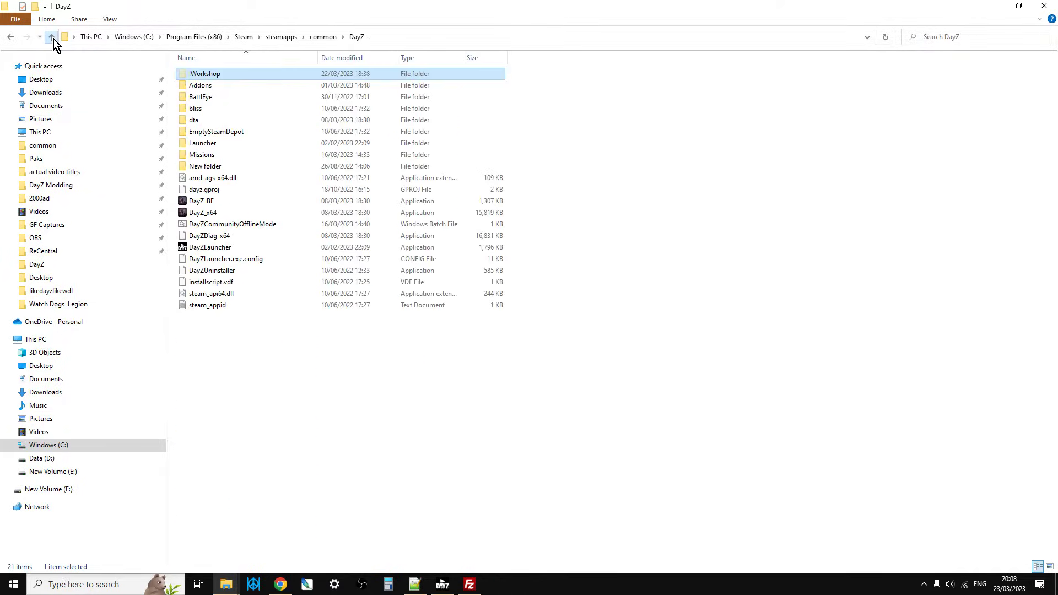
pyautogui.click(53, 38)
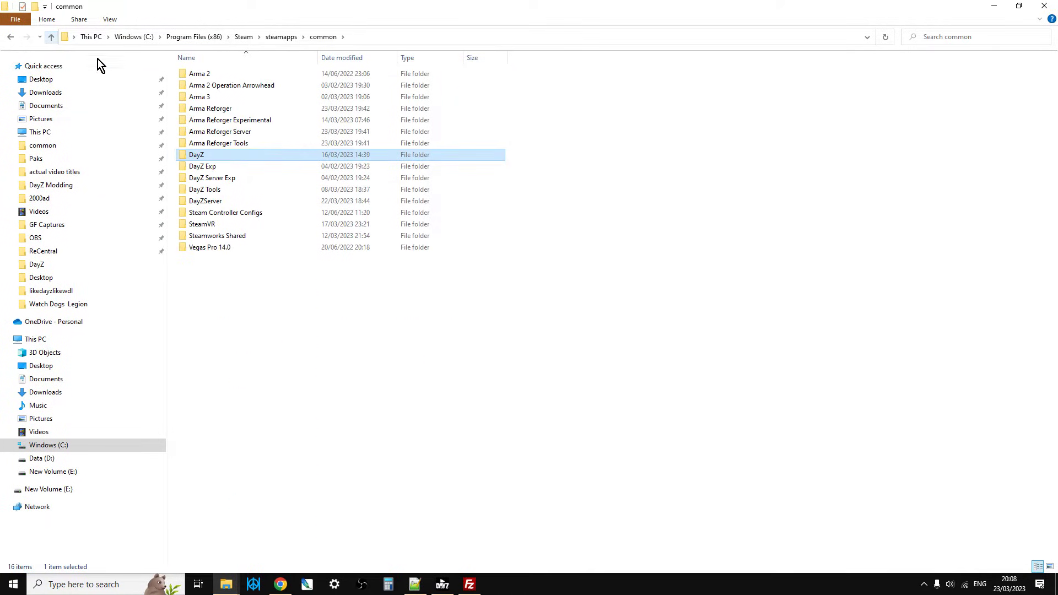
pyautogui.doubleClick(218, 156)
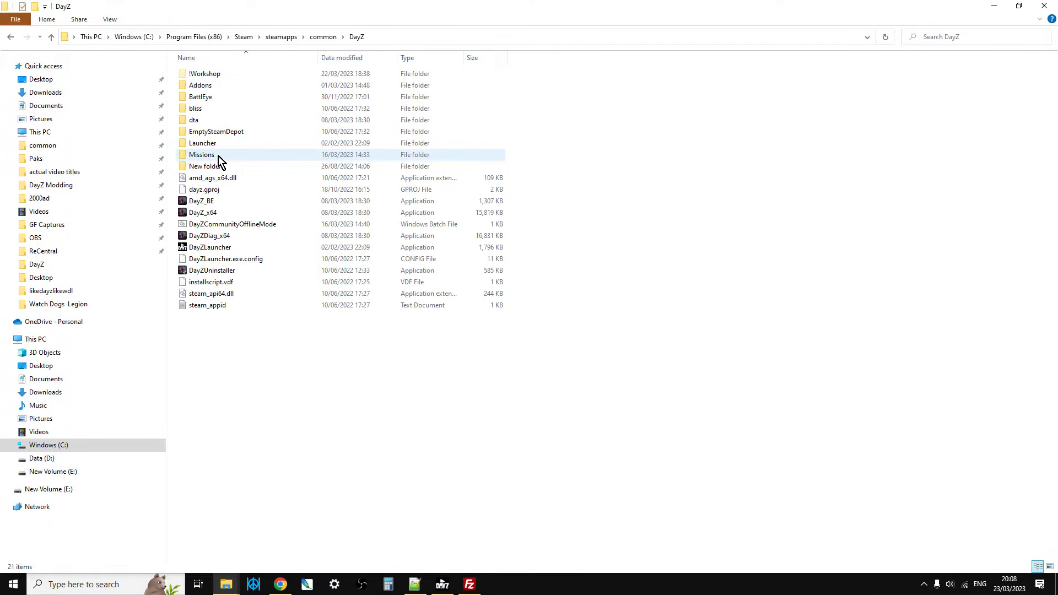
pyautogui.doubleClick(204, 75)
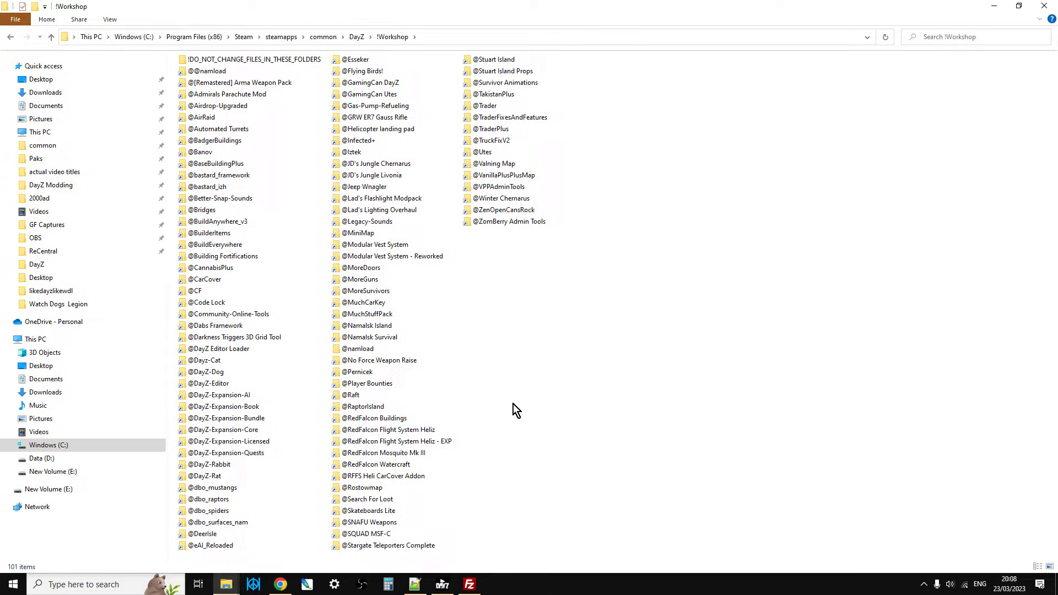
pyautogui.click(520, 189)
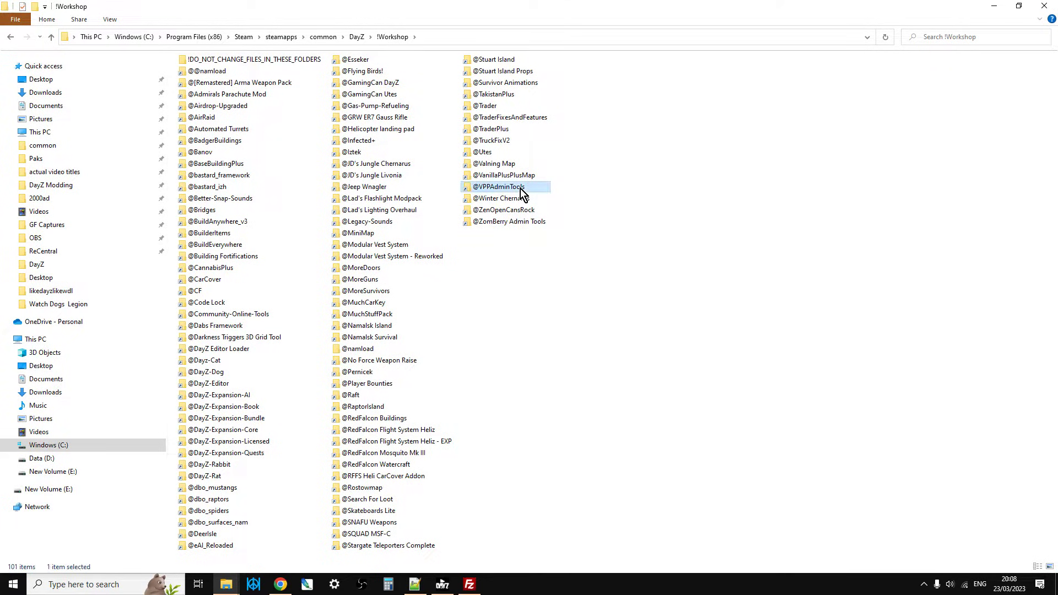
pyautogui.rightClick(521, 194)
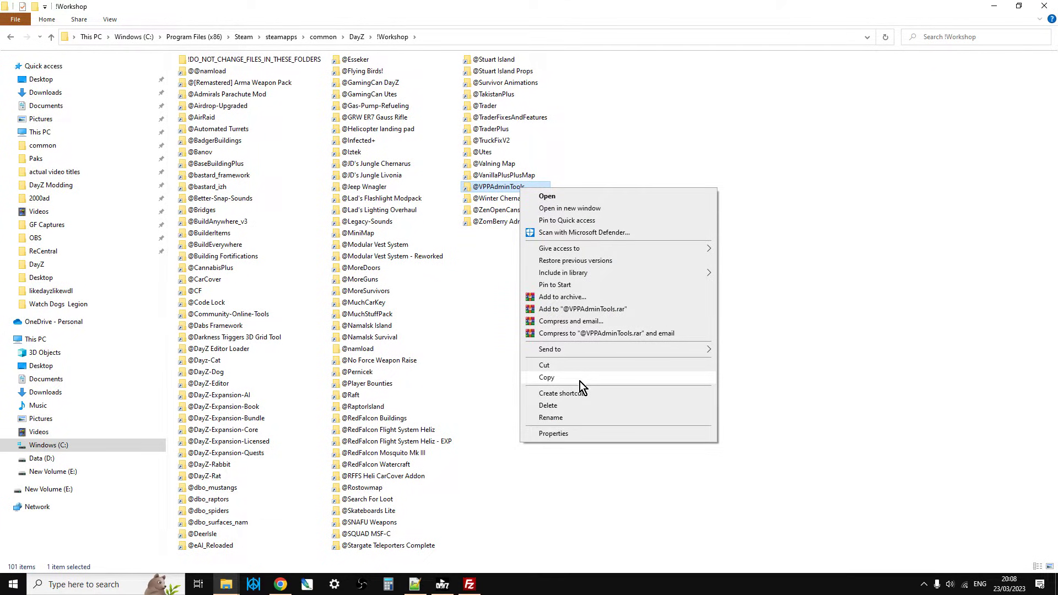
pyautogui.click(579, 380)
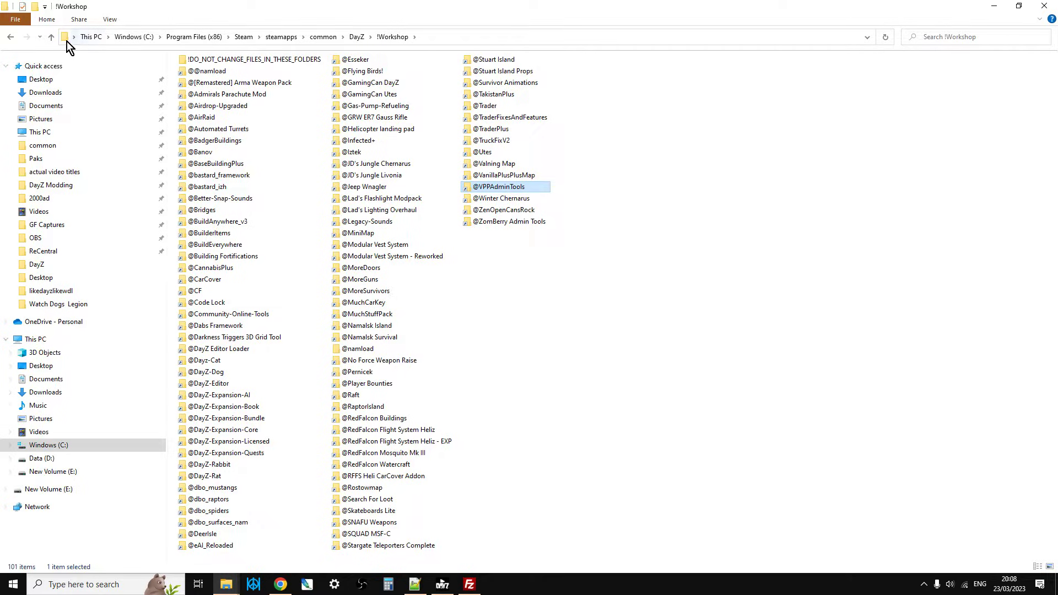
pyautogui.click(51, 40)
pyautogui.click(52, 39)
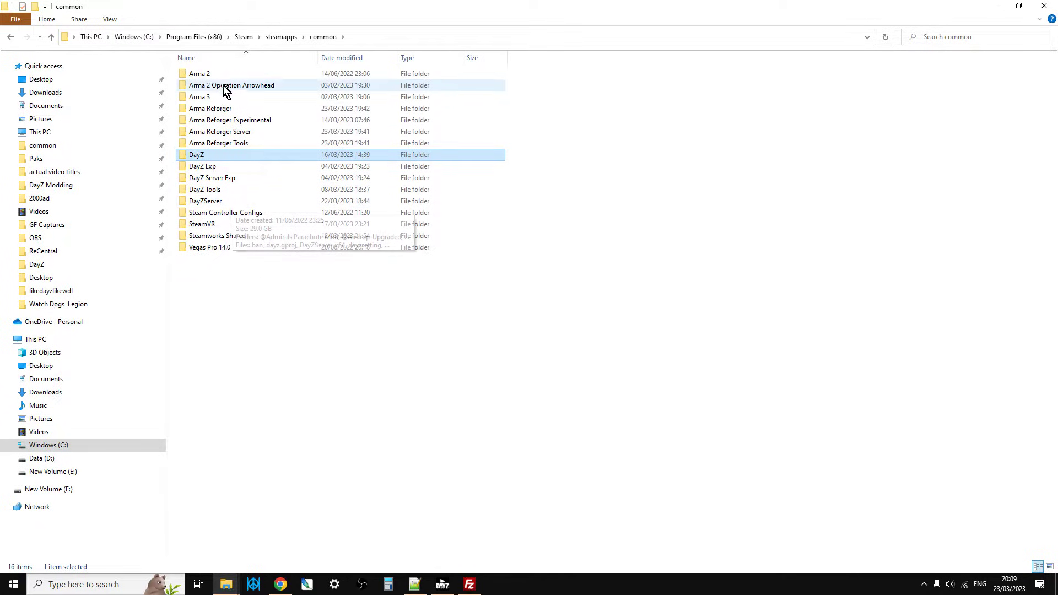
pyautogui.click(407, 38)
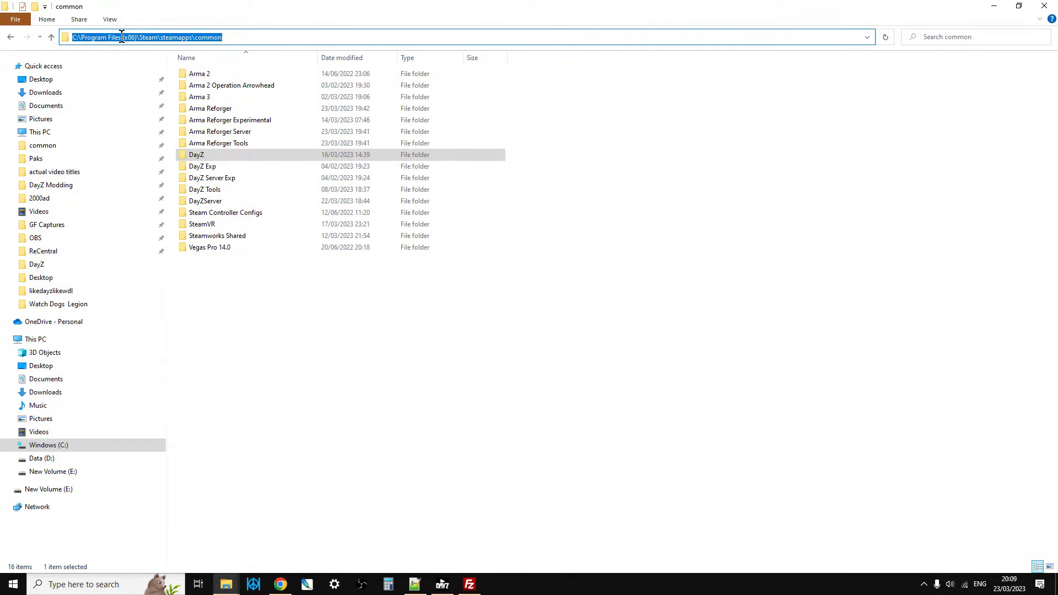
pyautogui.click(226, 204)
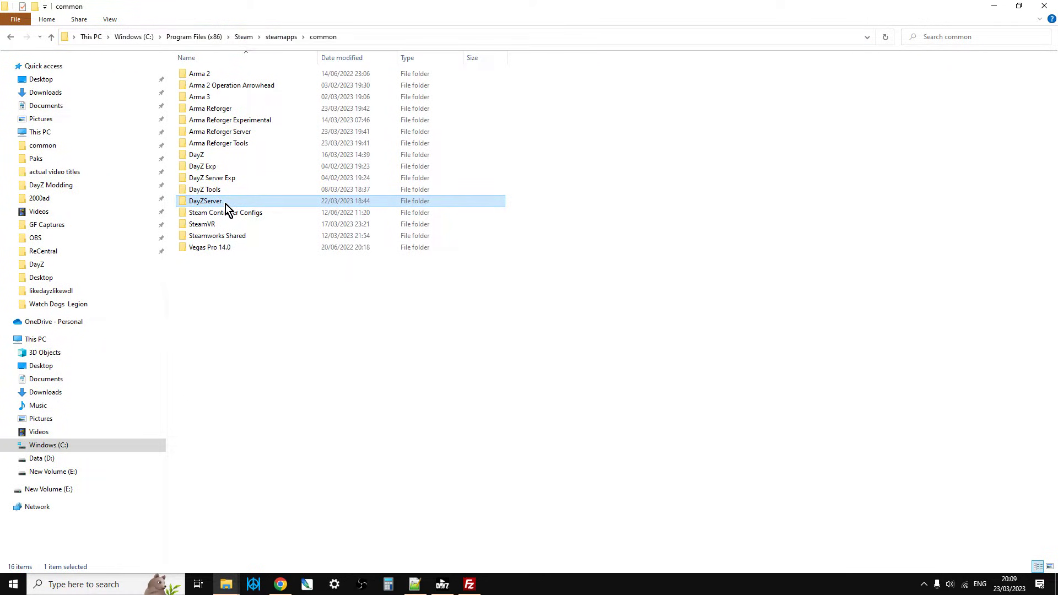
pyautogui.doubleClick(226, 204)
pyautogui.rightClick(651, 329)
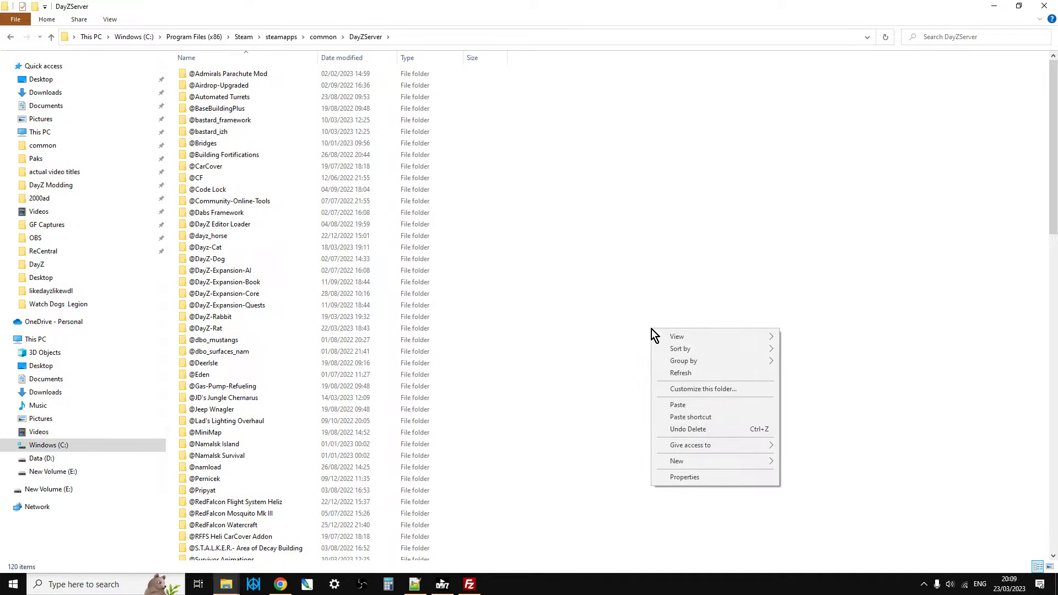
pyautogui.click(677, 405)
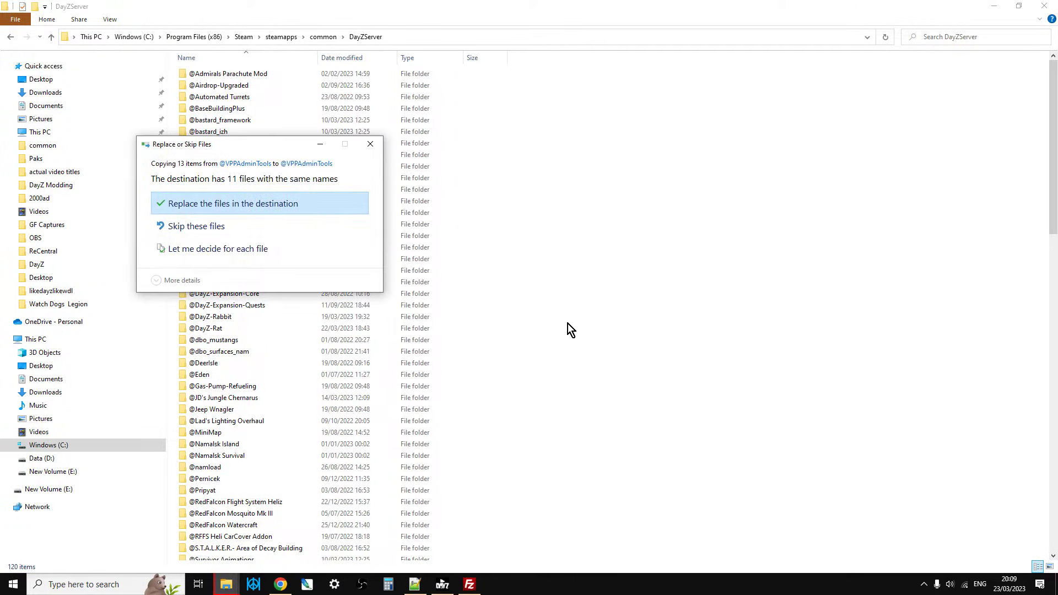
pyautogui.click(250, 204)
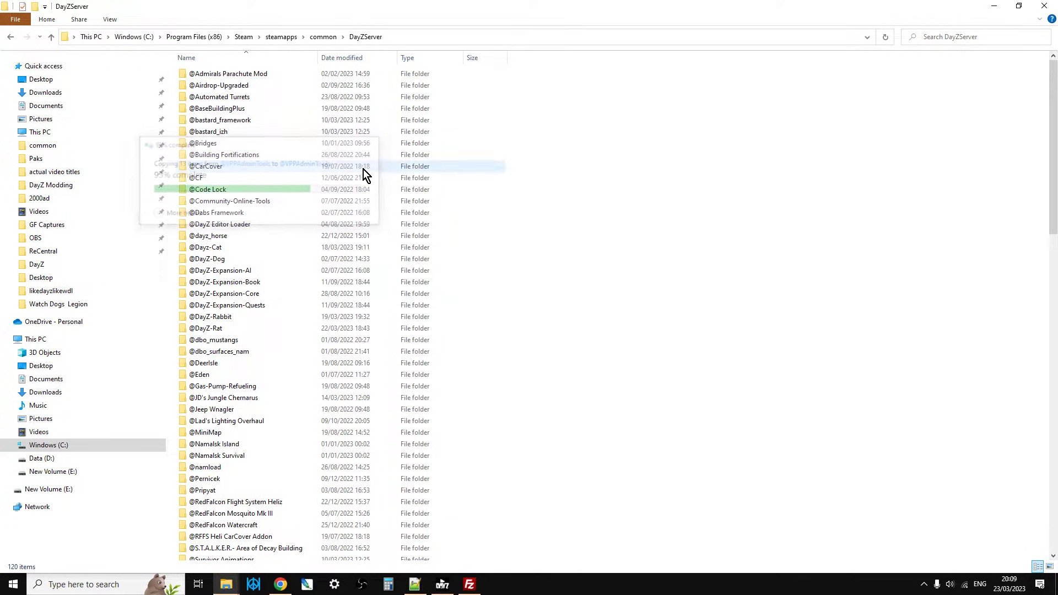
pyautogui.scroll(-6, 380, 220)
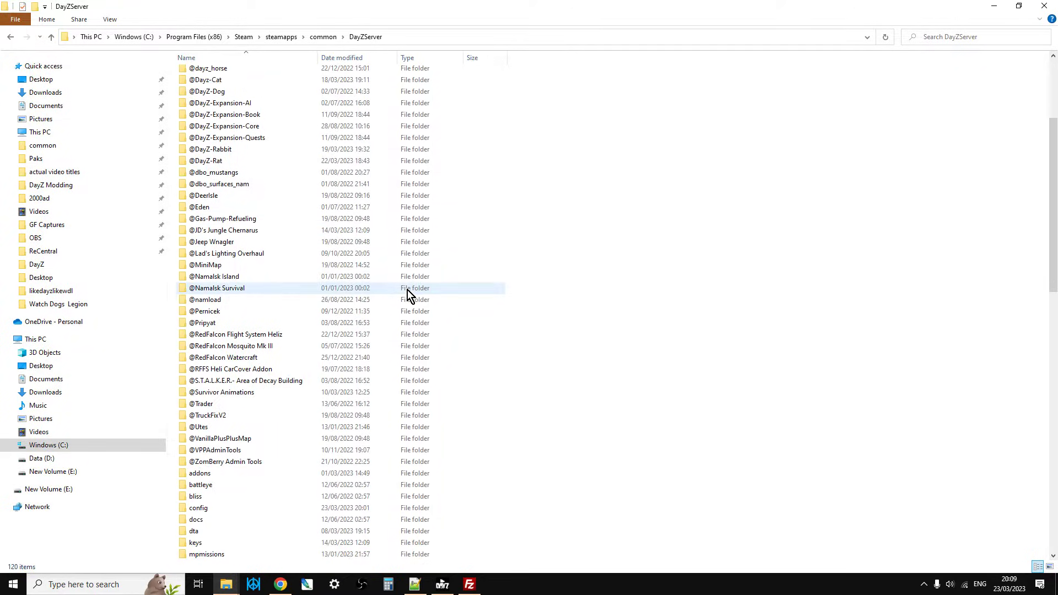
pyautogui.click(233, 405)
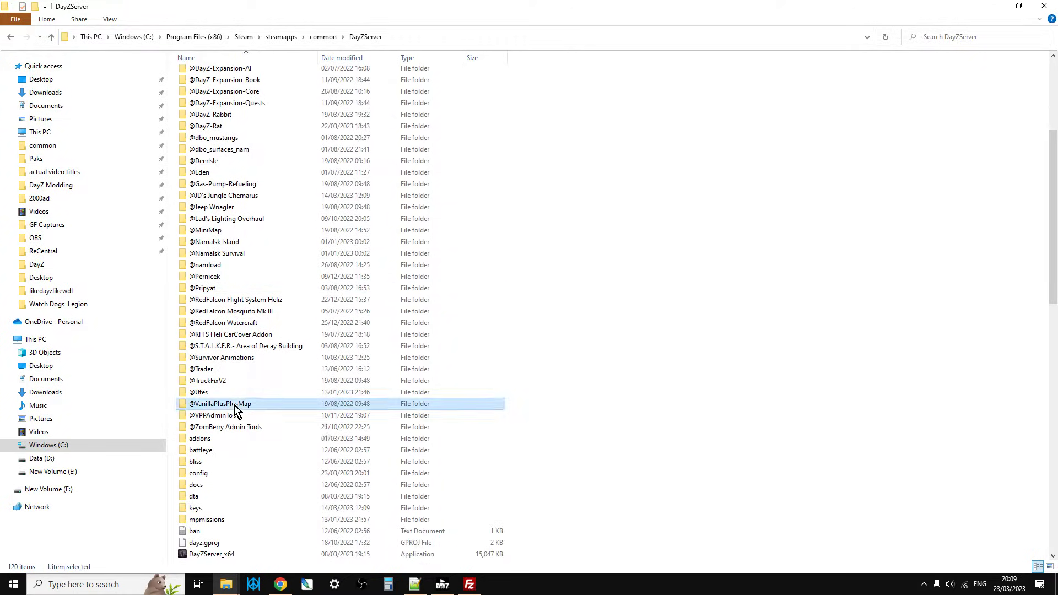
pyautogui.doubleClick(234, 404)
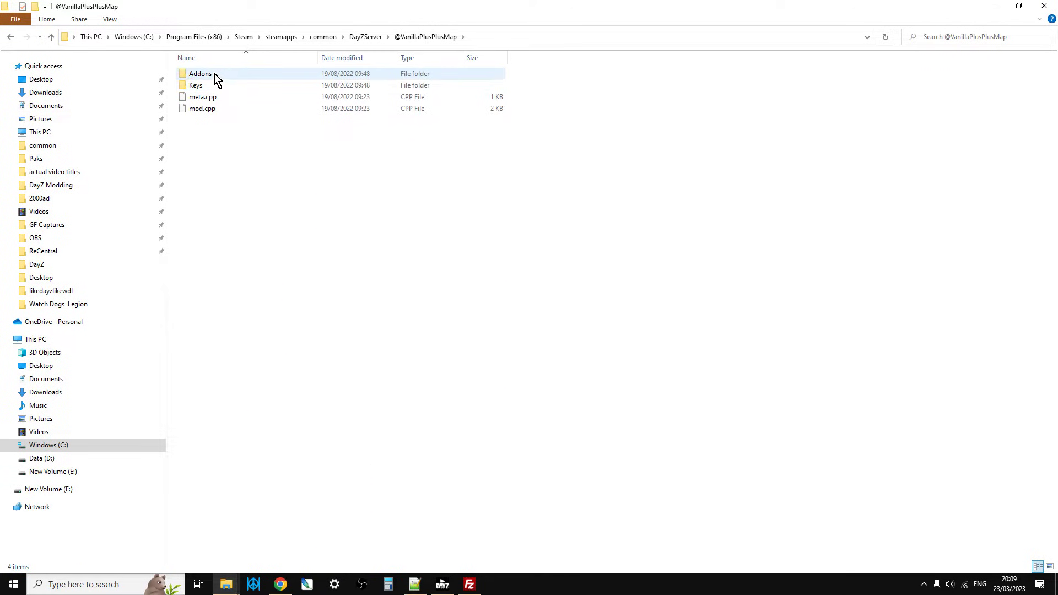
pyautogui.doubleClick(207, 87)
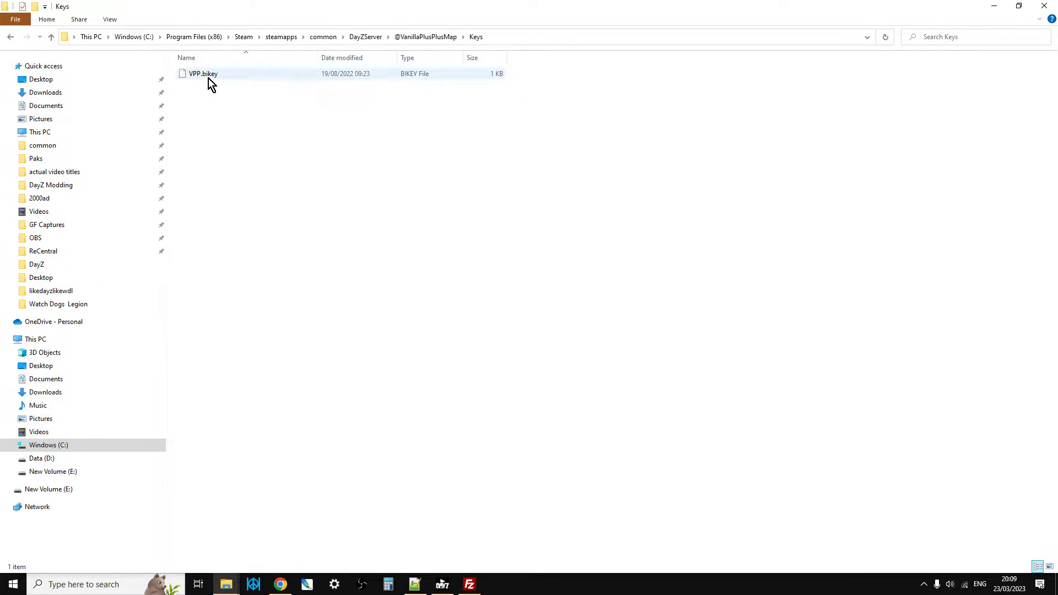
pyautogui.rightClick(208, 78)
pyautogui.click(243, 238)
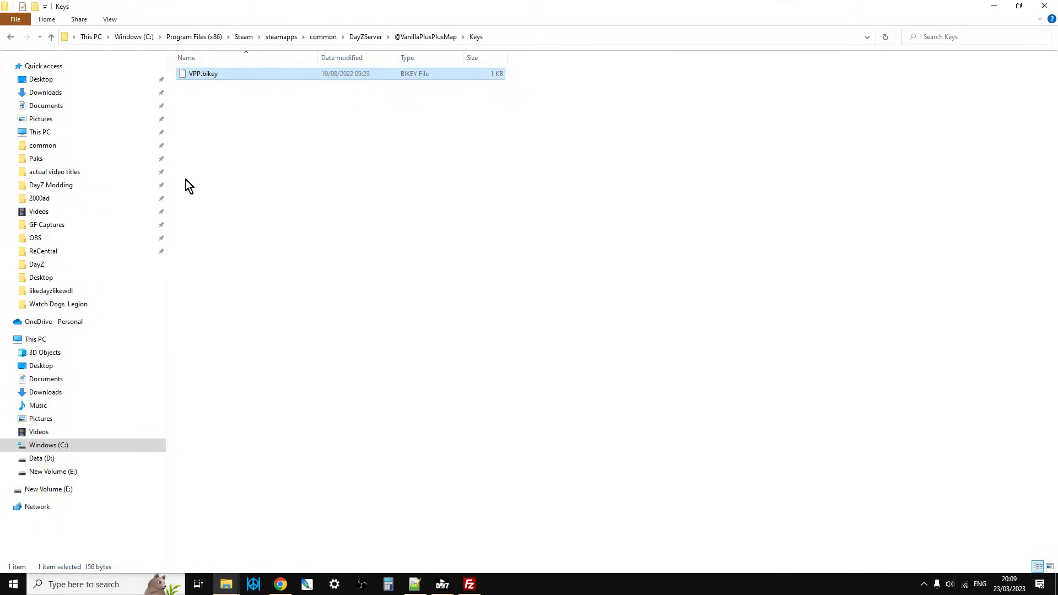
pyautogui.click(186, 179)
# Open the keys folder in DayZServer to review the installed mod keys, without pasting the copied key.
pyautogui.click(49, 39)
pyautogui.click(50, 40)
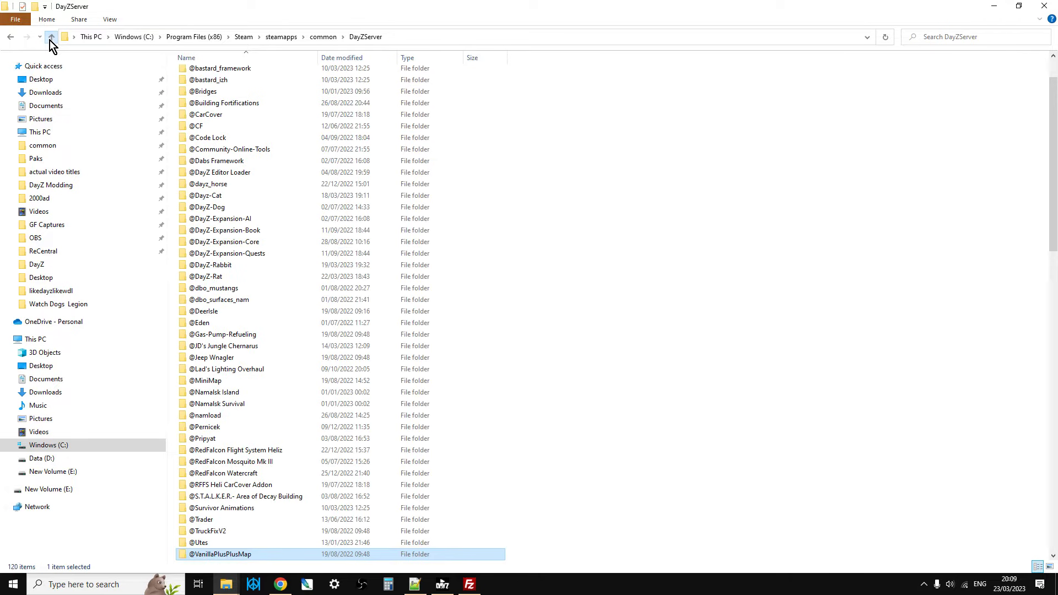
pyautogui.scroll(-2, 279, 288)
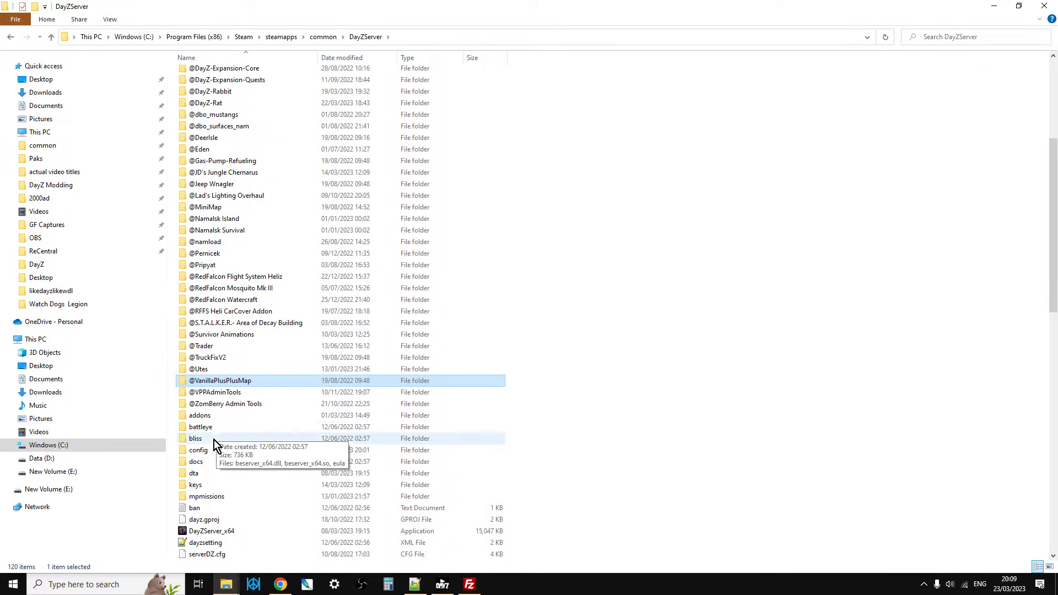
pyautogui.doubleClick(205, 482)
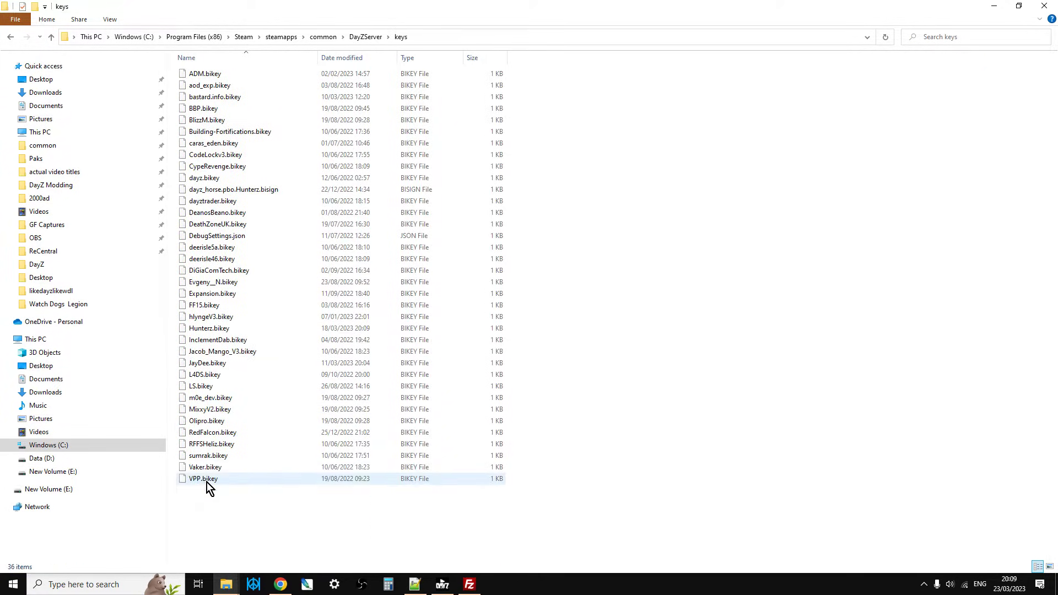
pyautogui.rightClick(689, 349)
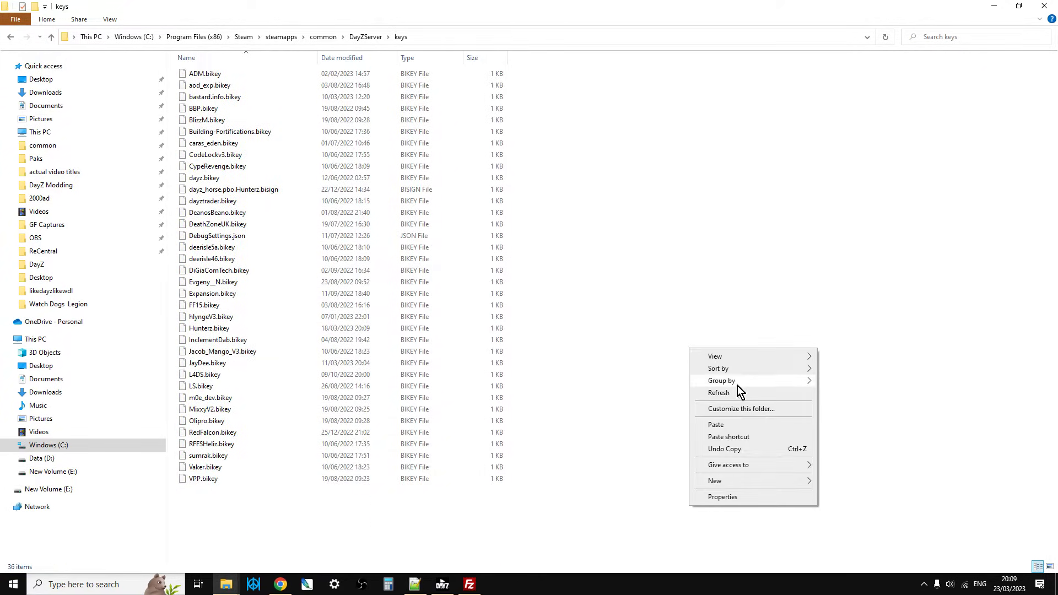
pyautogui.click(661, 395)
# Go back up to the DayZServer folder and open the st-zb-ch-v++ batch file for editing in Notepad++.
pyautogui.click(50, 37)
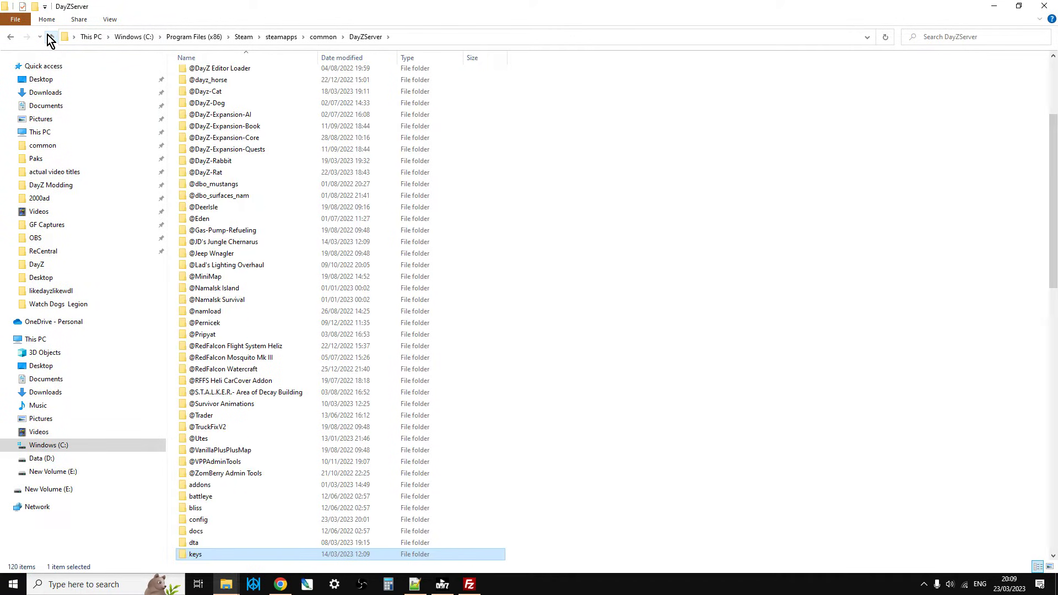
pyautogui.scroll(-2, 377, 290)
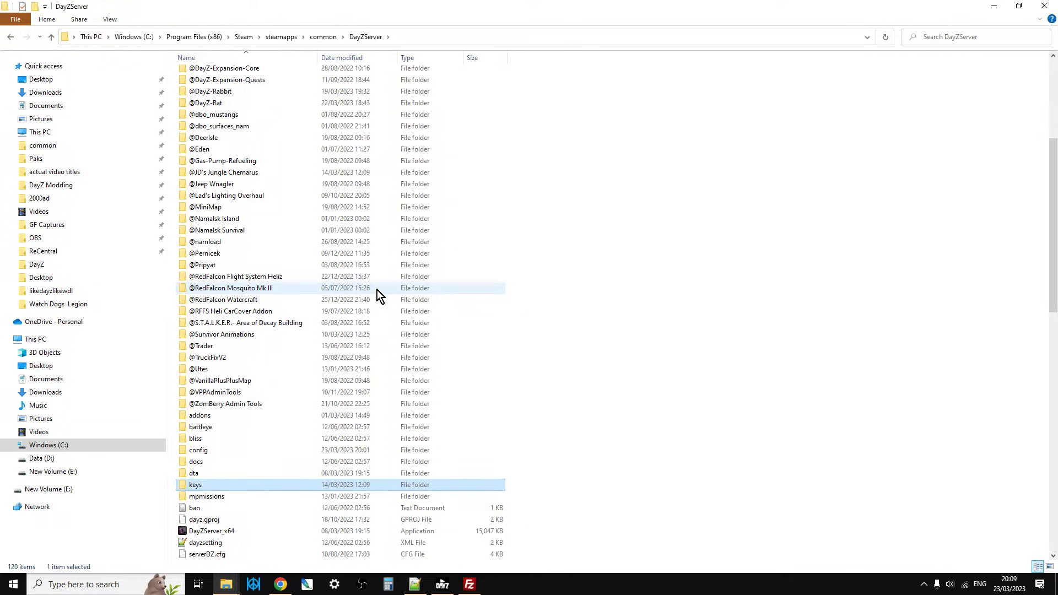
pyautogui.scroll(-2, 377, 290)
pyautogui.scroll(-2, 385, 298)
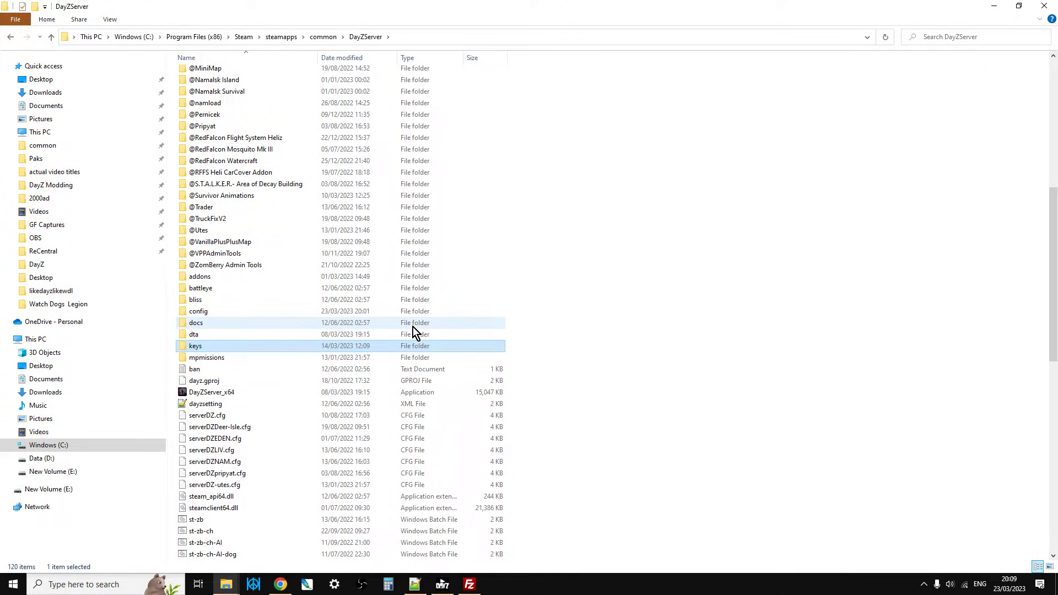
pyautogui.scroll(-5, 412, 326)
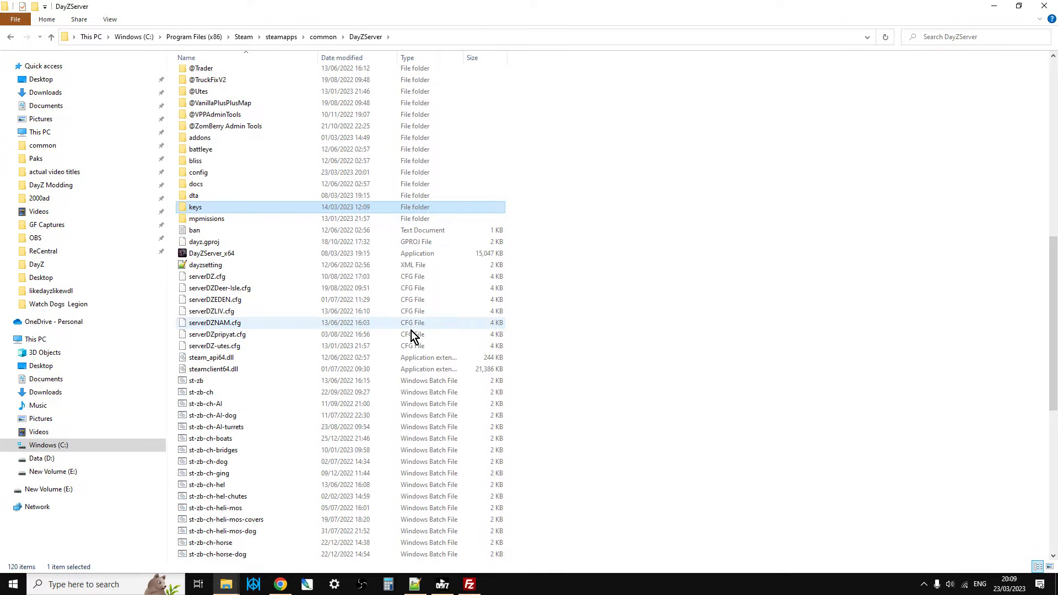
pyautogui.scroll(-5, 410, 335)
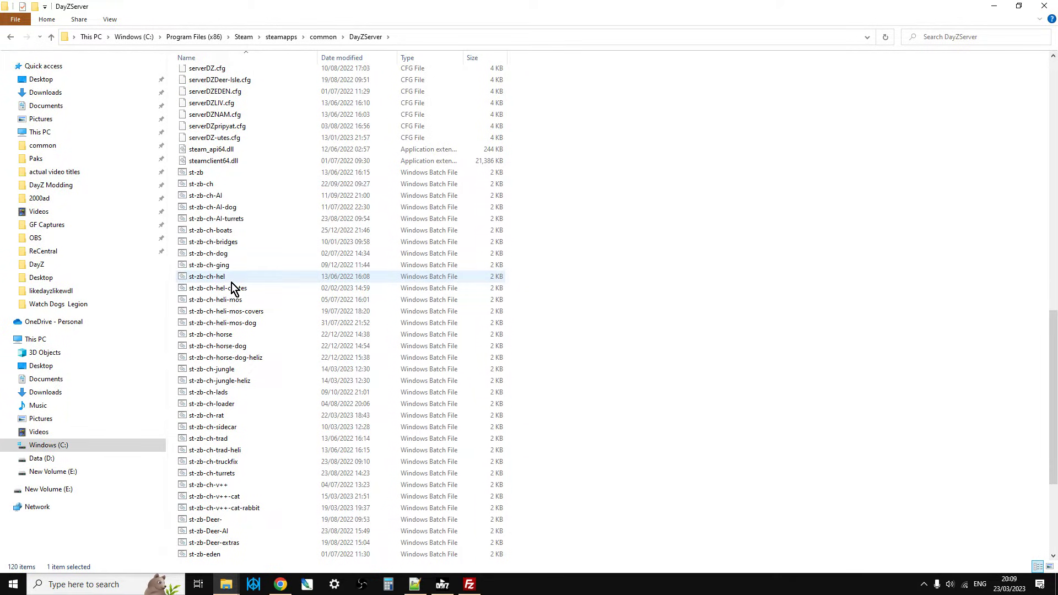
pyautogui.rightClick(210, 488)
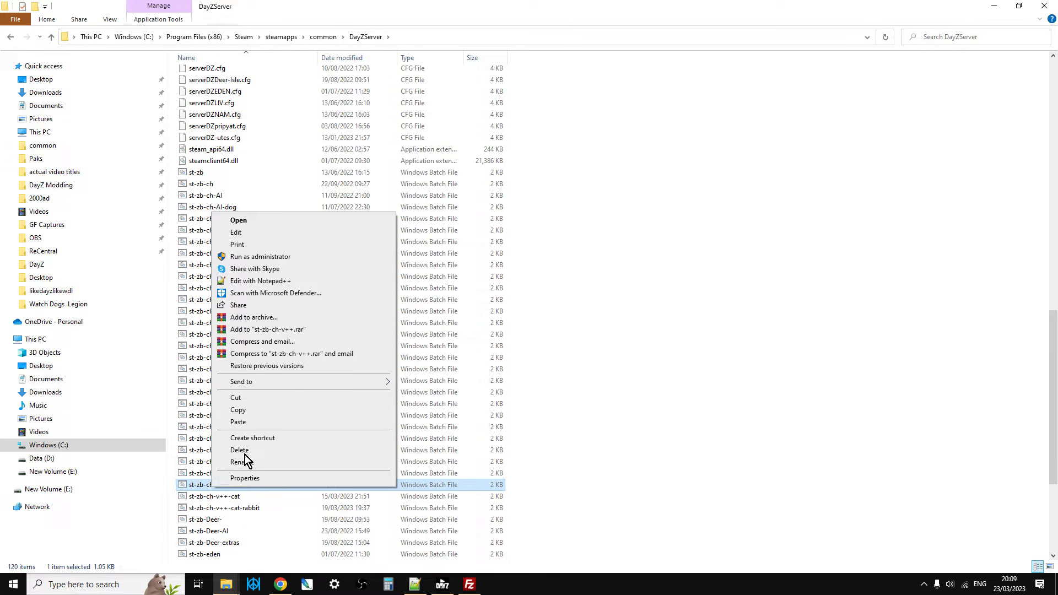
pyautogui.click(265, 285)
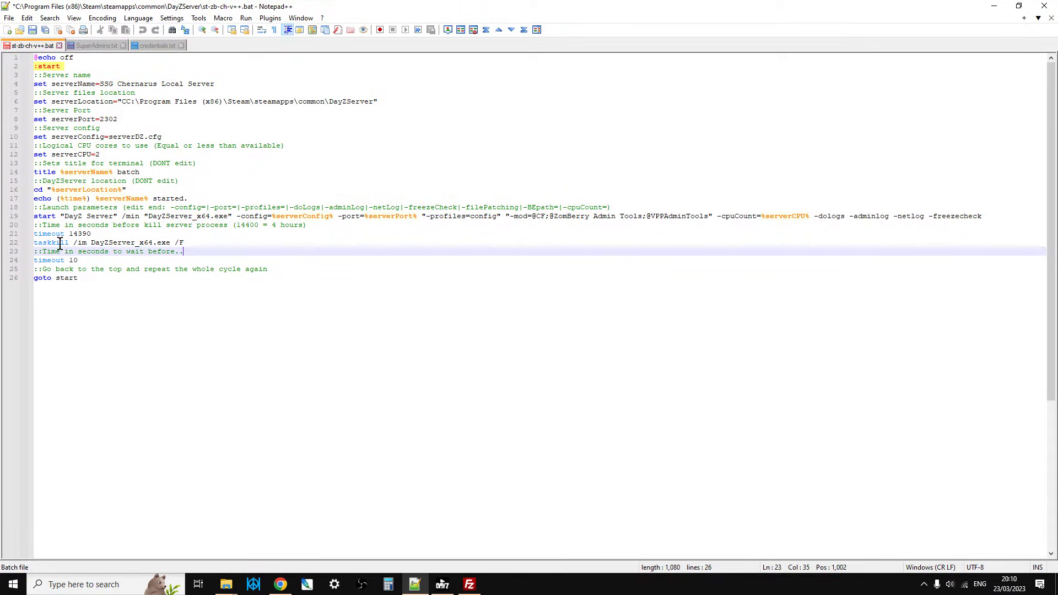
# Highlight the quoted -mod parameter on the start line of the batch file to examine its mod list.
pyautogui.moveTo(58, 215); pyautogui.dragTo(22, 218)
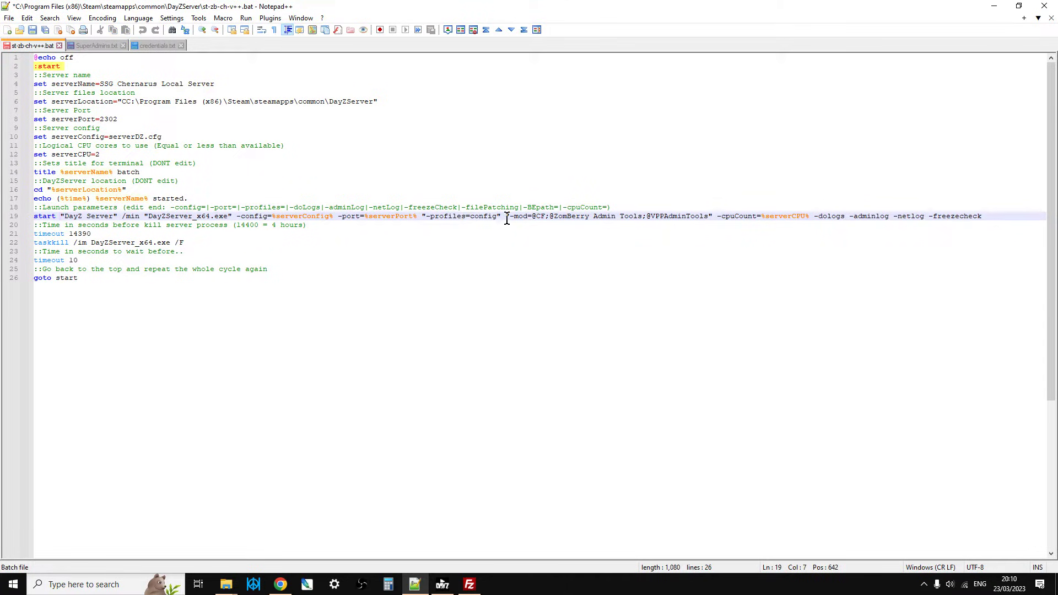
pyautogui.moveTo(506, 217); pyautogui.dragTo(712, 216)
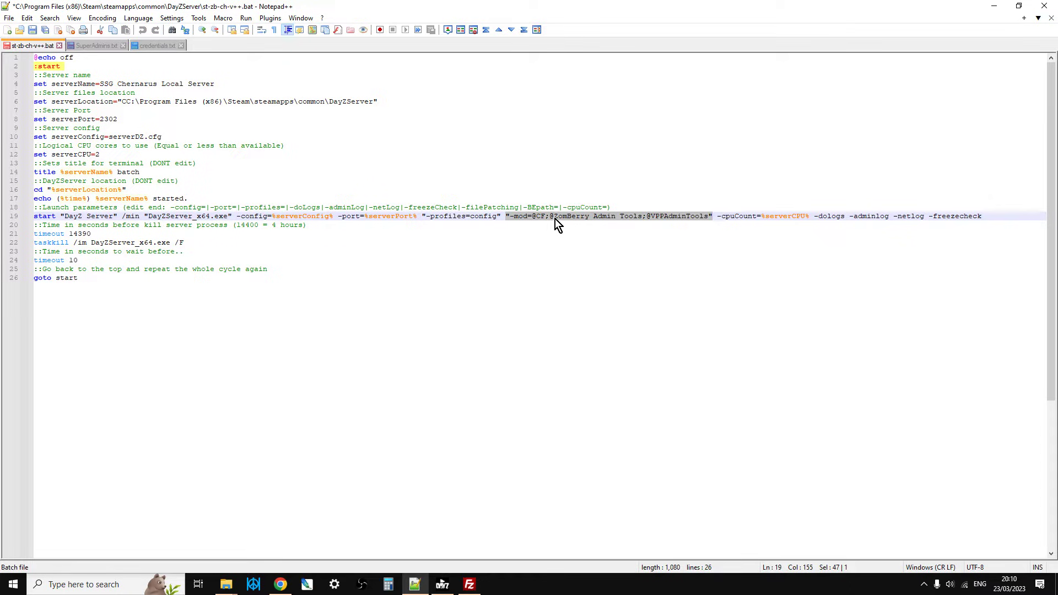
pyautogui.click(668, 228)
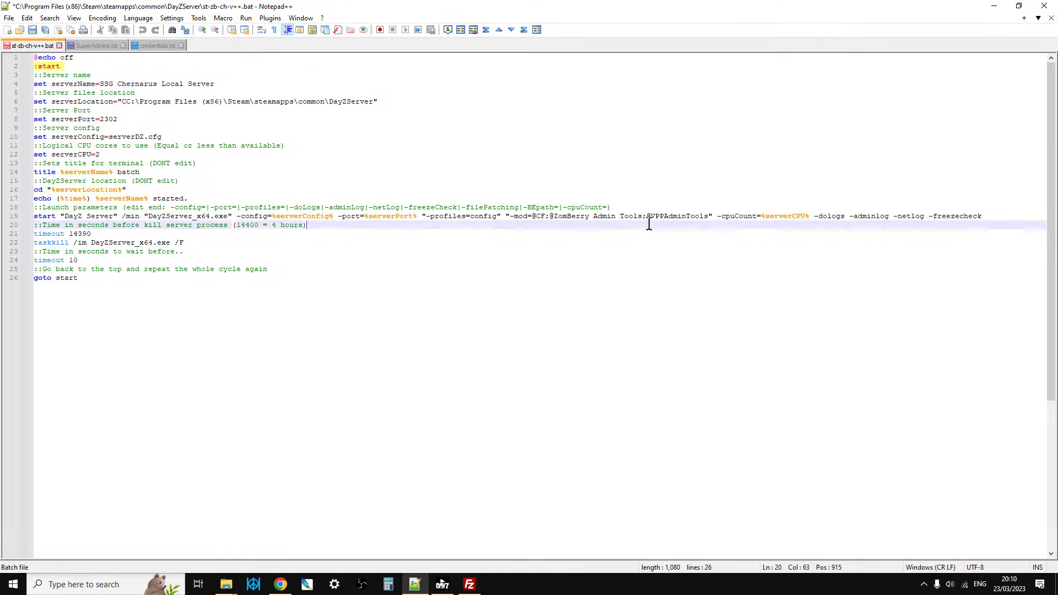
pyautogui.moveTo(506, 216); pyautogui.dragTo(711, 216)
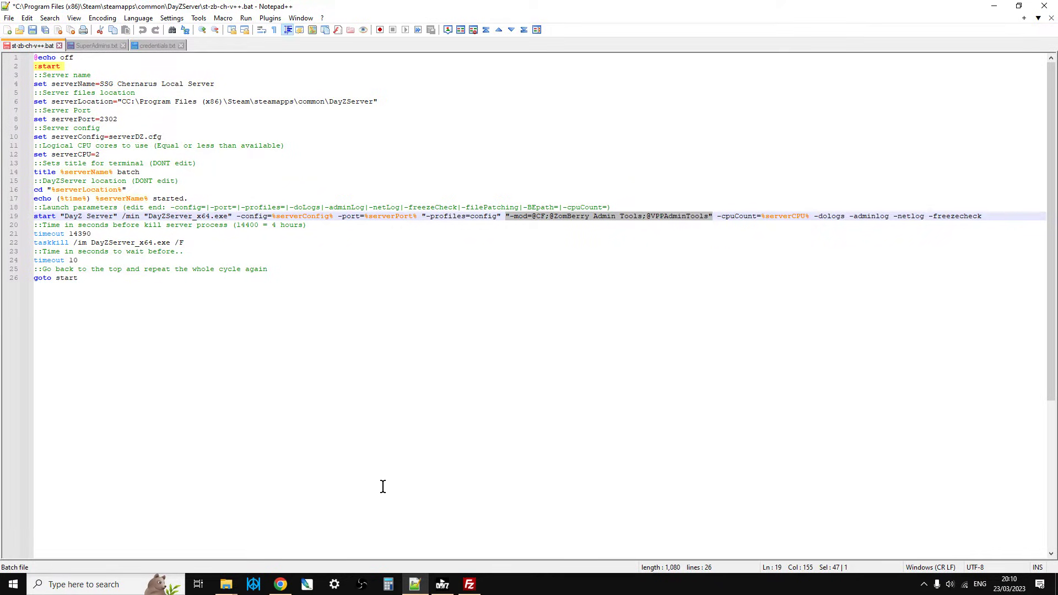
pyautogui.click(231, 588)
pyautogui.click(260, 543)
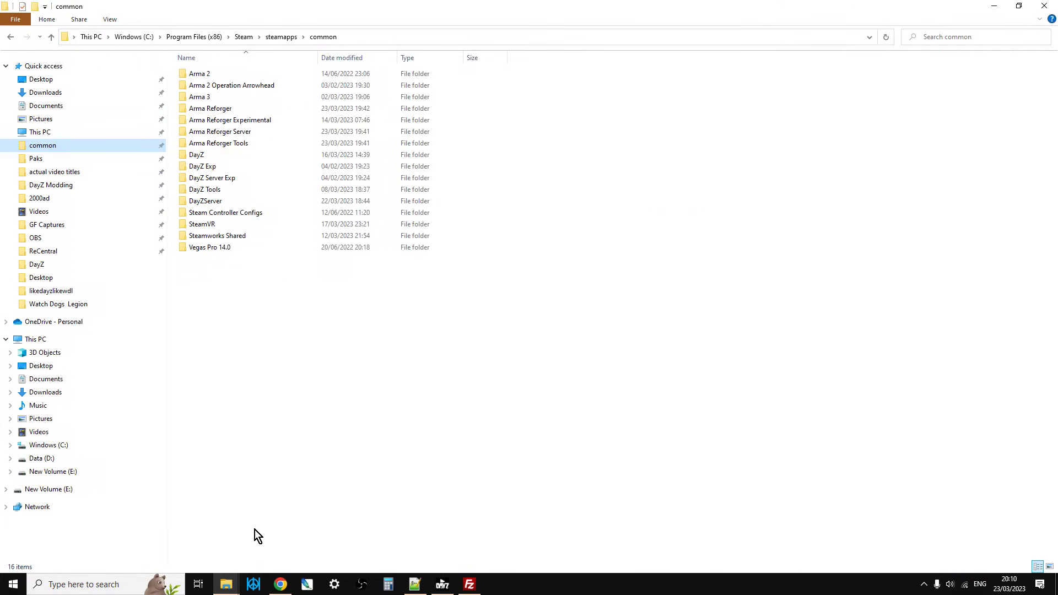
pyautogui.doubleClick(219, 200)
pyautogui.scroll(-5, 233, 165)
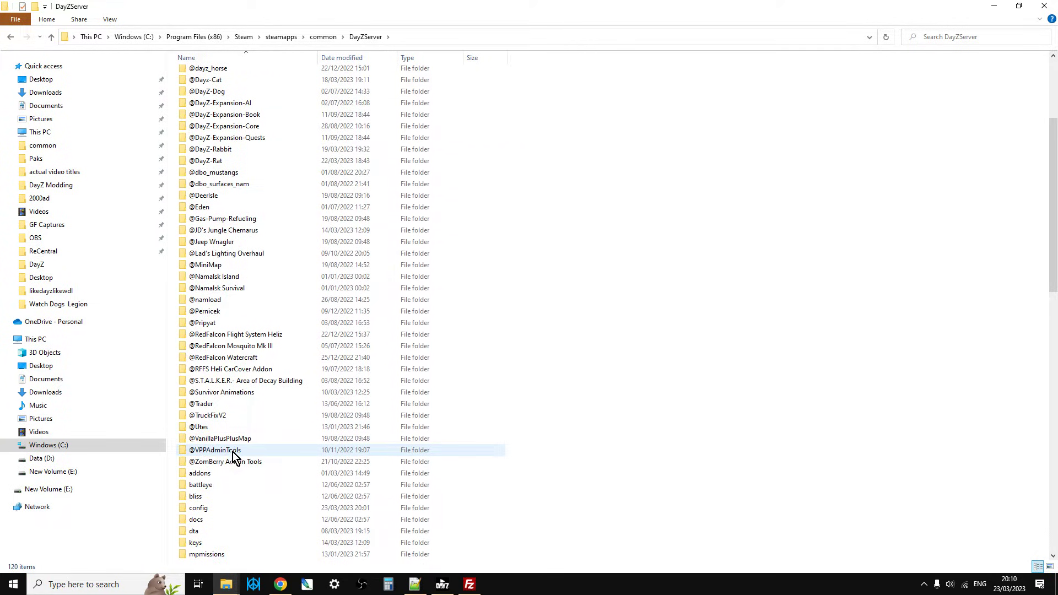
pyautogui.click(233, 452)
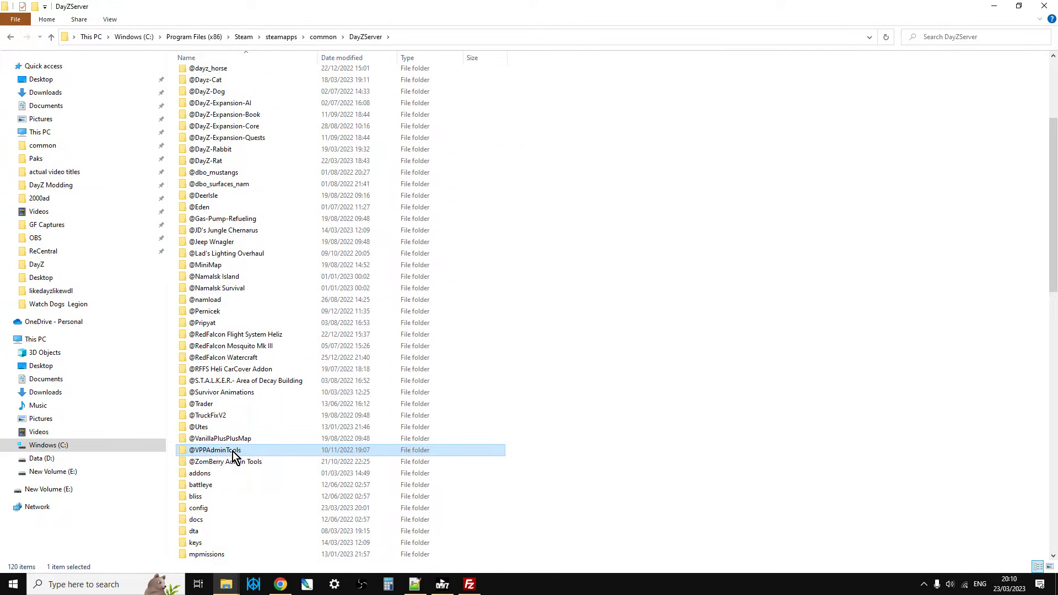
pyautogui.click(233, 451)
pyautogui.rightClick(231, 450)
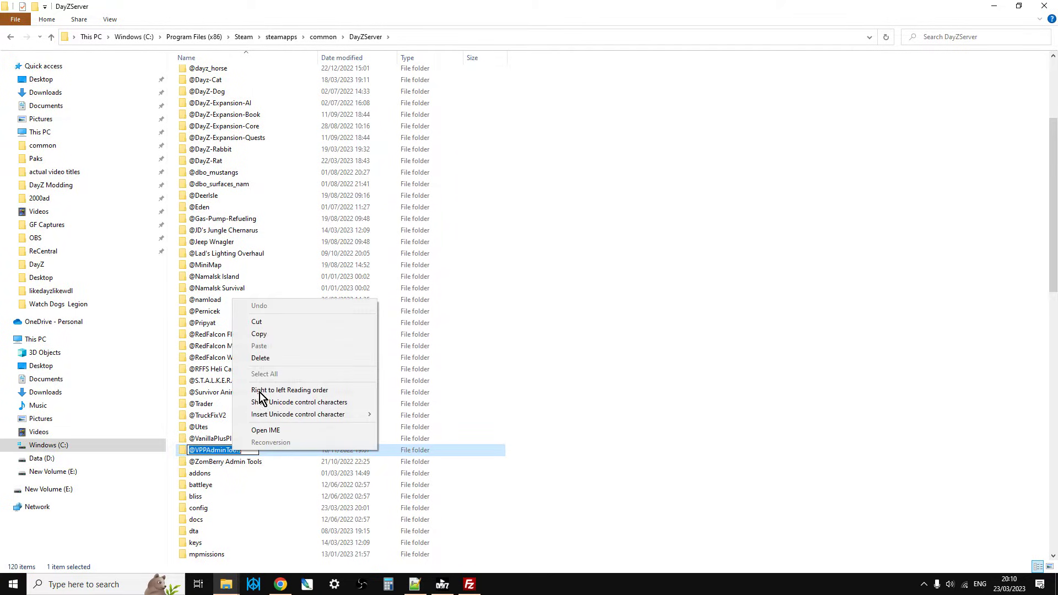
pyautogui.click(273, 337)
pyautogui.click(421, 590)
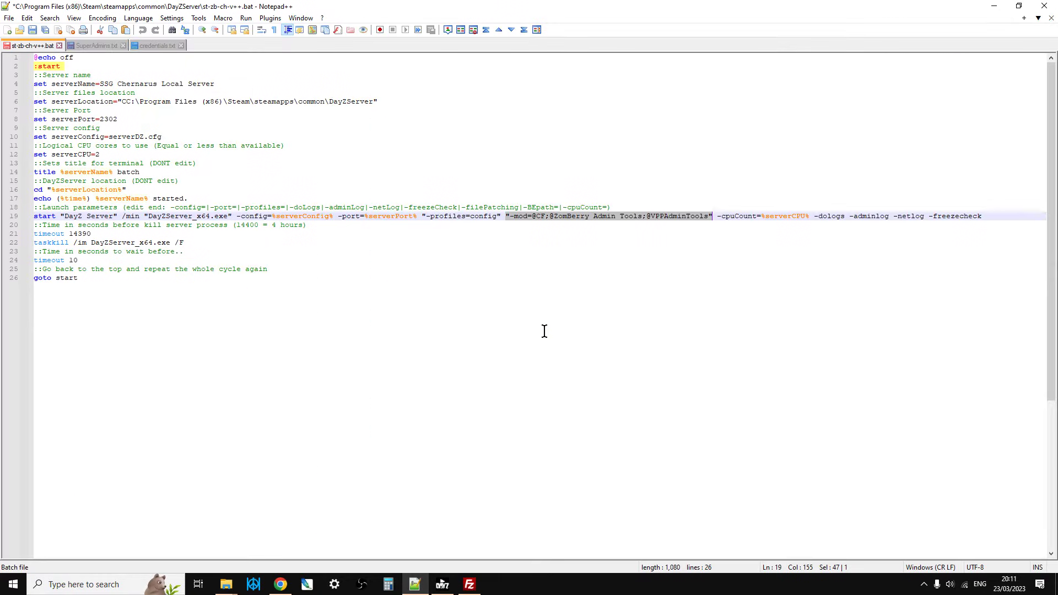
pyautogui.click(708, 216)
pyautogui.moveTo(708, 215); pyautogui.dragTo(645, 216)
pyautogui.rightClick(655, 216)
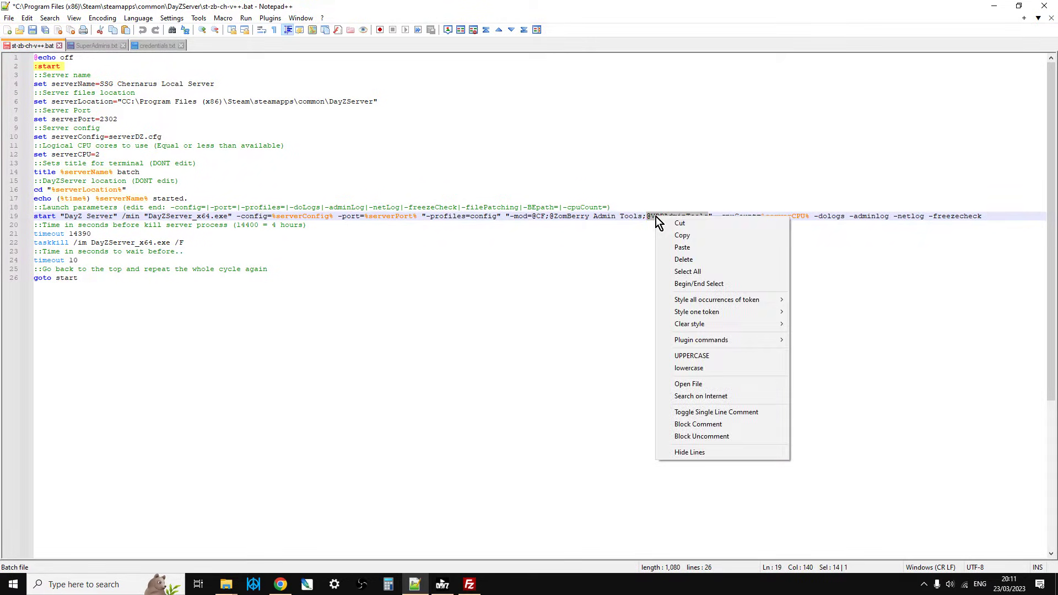
pyautogui.click(682, 249)
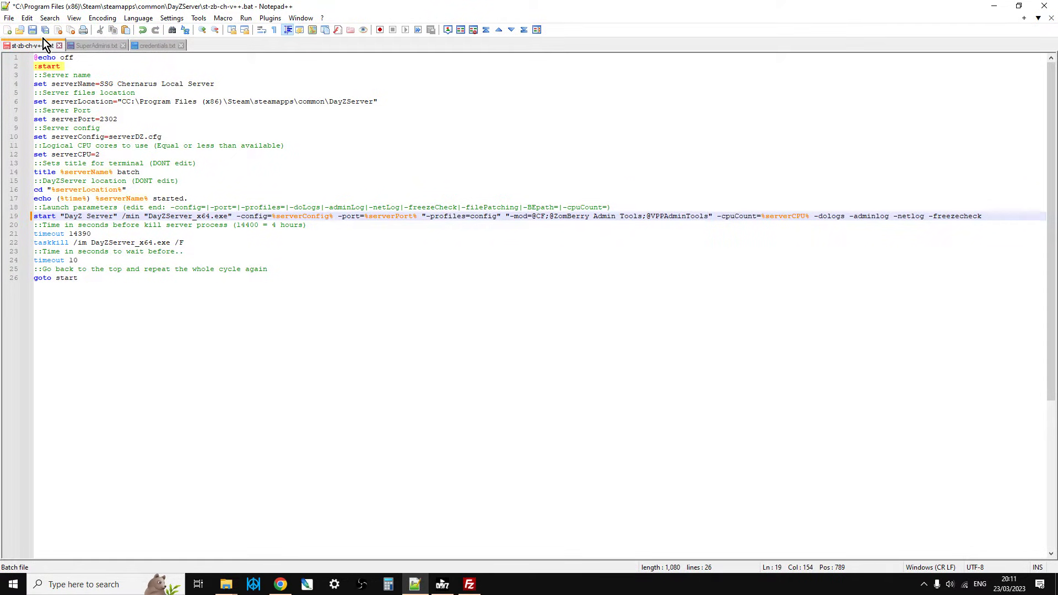
pyautogui.click(32, 30)
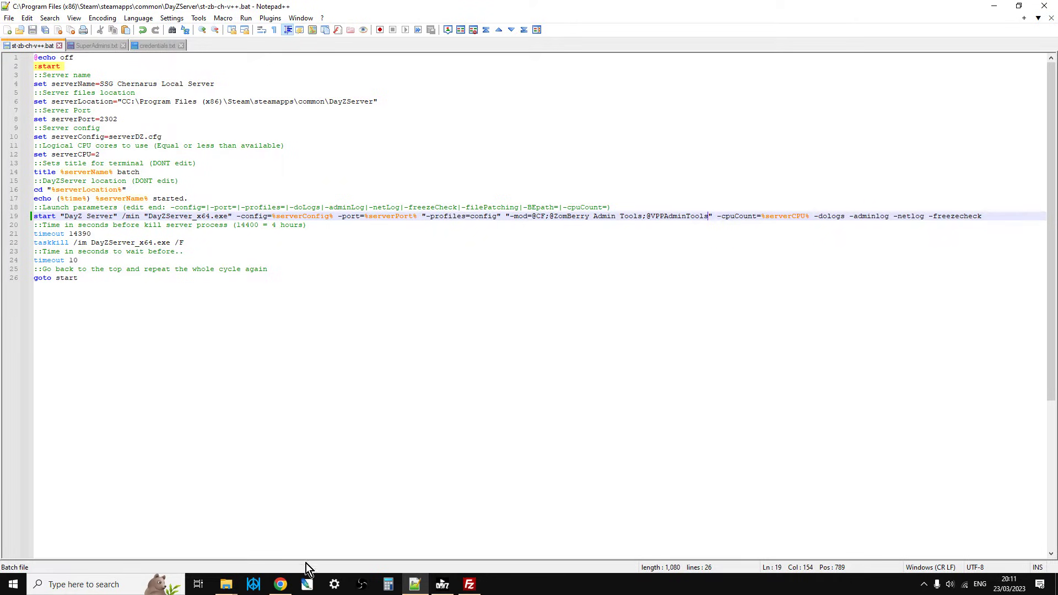
# Start the local server by running the st-zb-ch-v++ batch file from the DayZServer folder, then minimize its console window.
pyautogui.moveTo(228, 589)
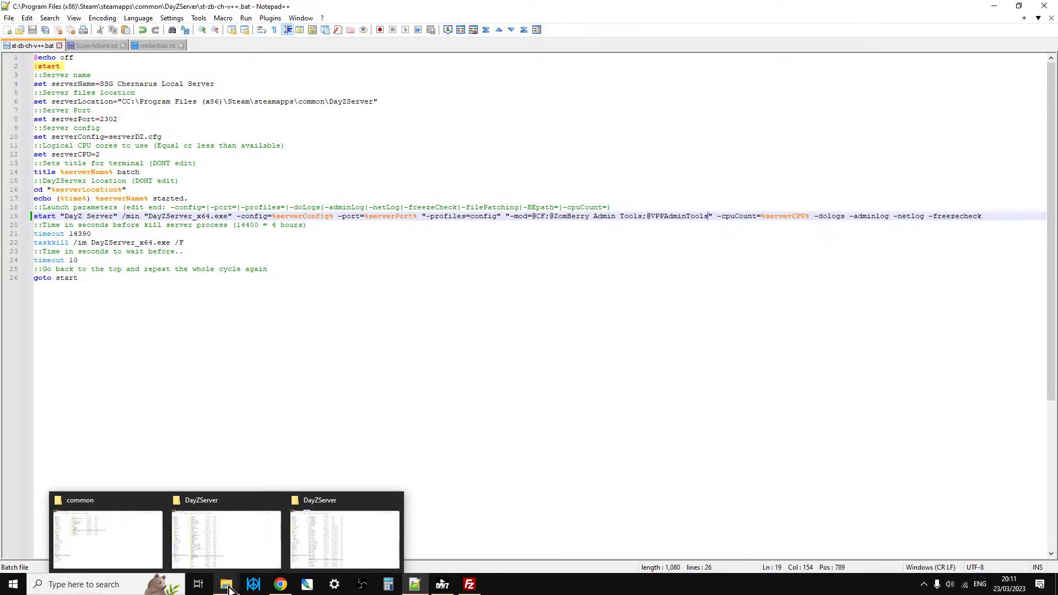
pyautogui.click(252, 541)
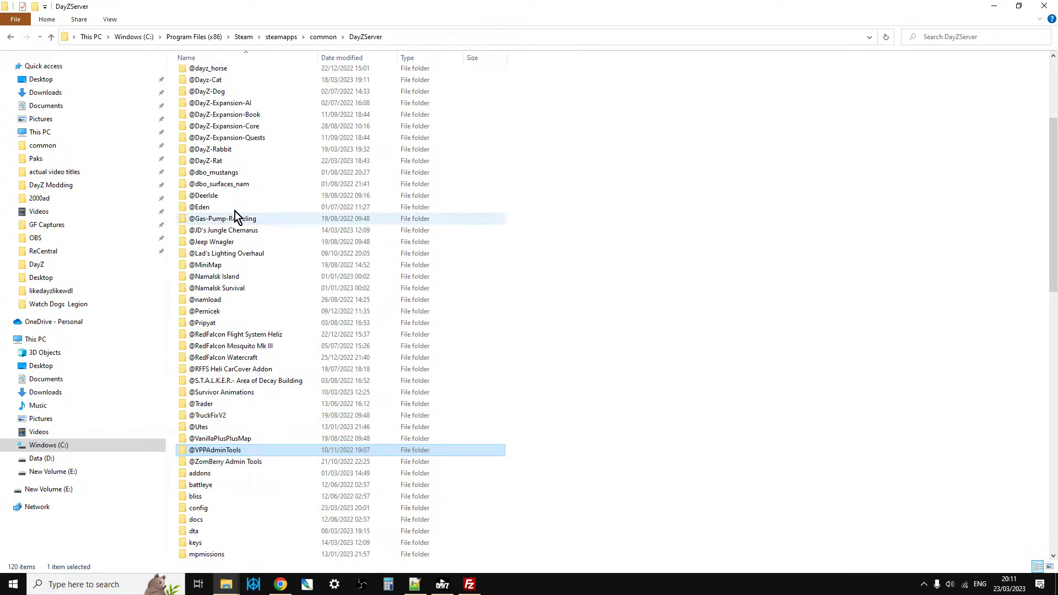
pyautogui.scroll(-7, 293, 462)
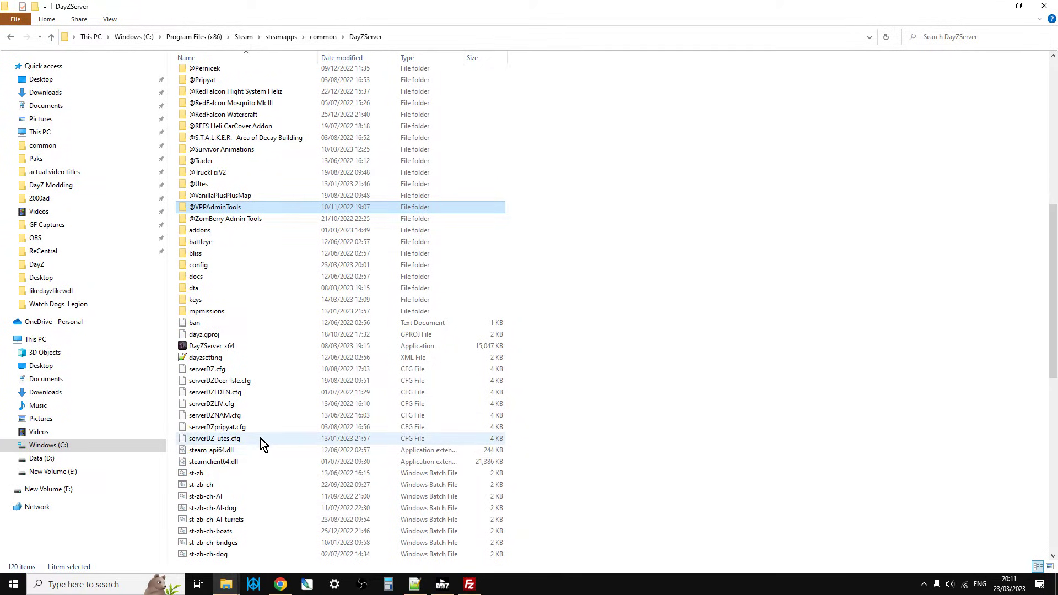
pyautogui.scroll(-5, 259, 514)
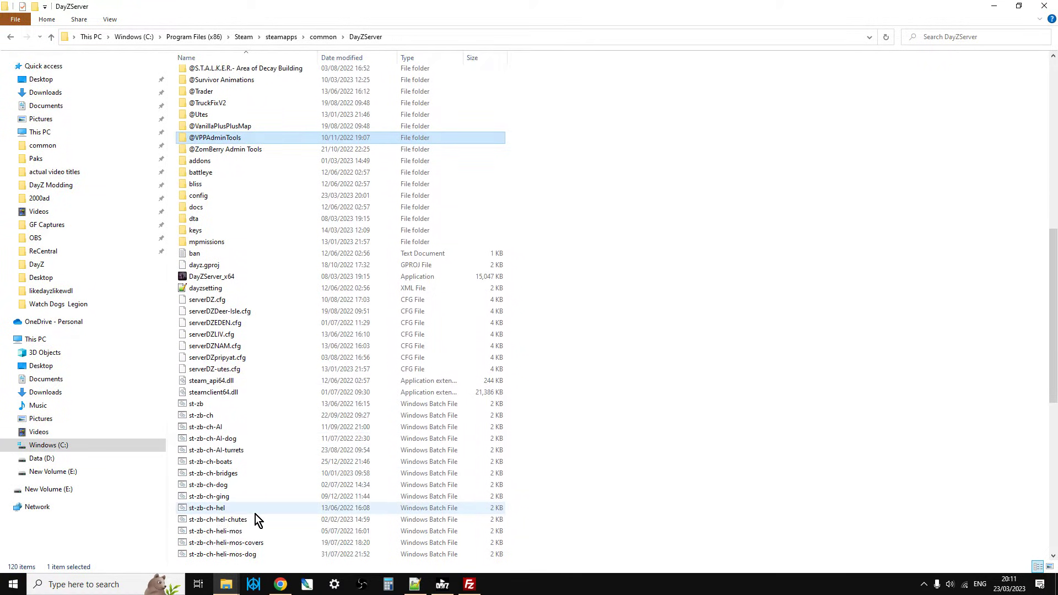
pyautogui.scroll(-2, 257, 512)
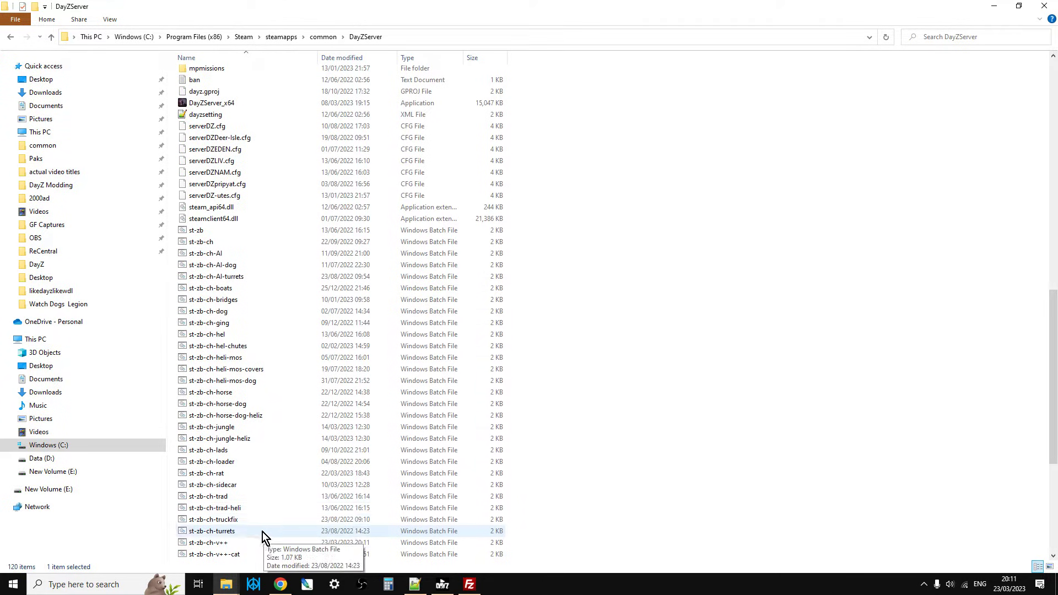
pyautogui.doubleClick(224, 543)
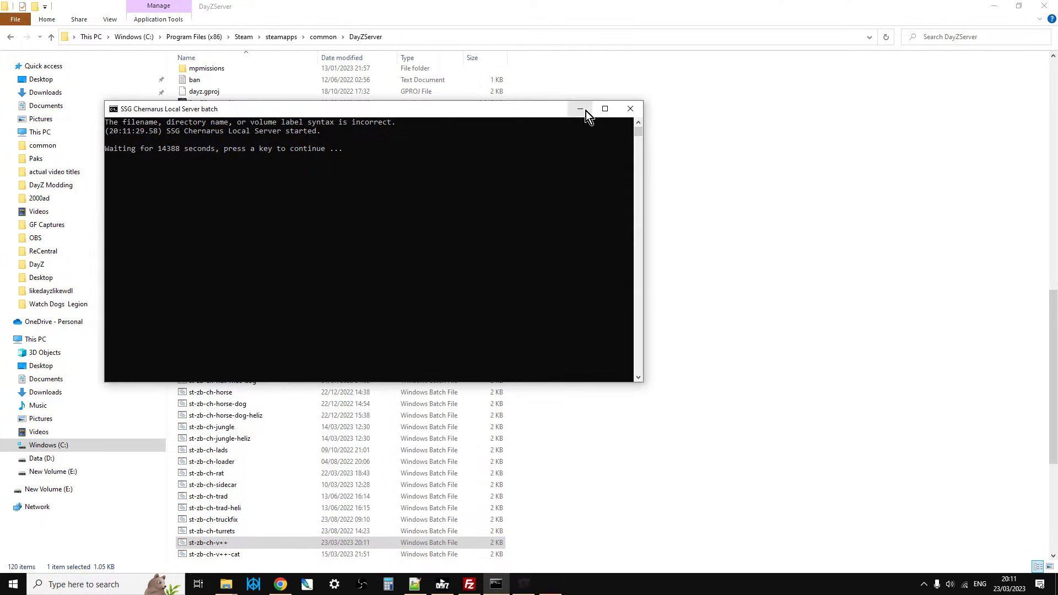
pyautogui.click(583, 110)
# Browse from DayZServer to config\VPPAdminTools\Permissions\SuperAdmins and check the editing options for the SuperAdmins text file without opening it.
pyautogui.scroll(9, 596, 345)
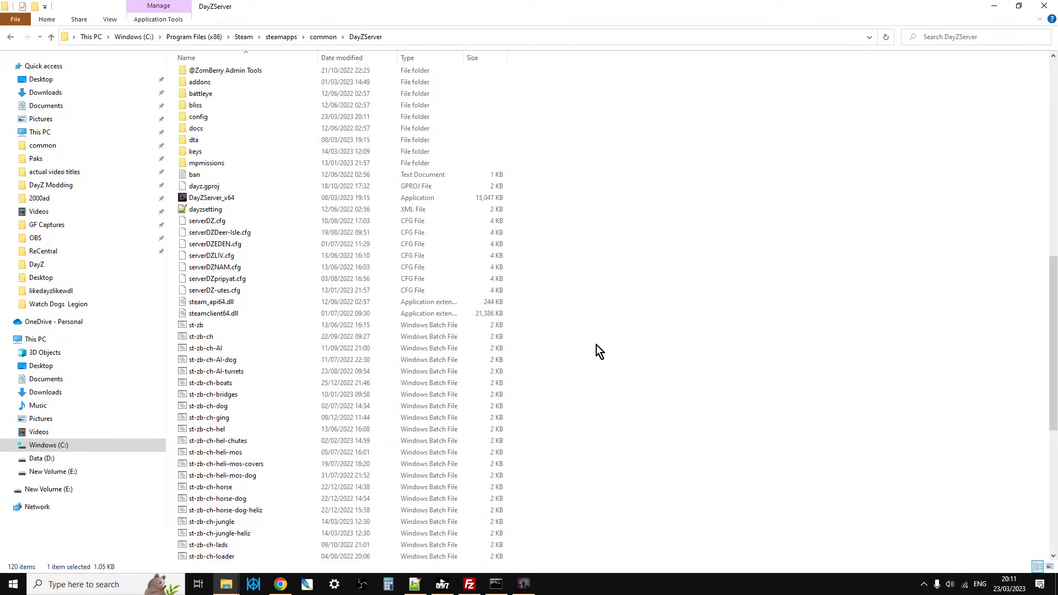
pyautogui.scroll(2, 596, 345)
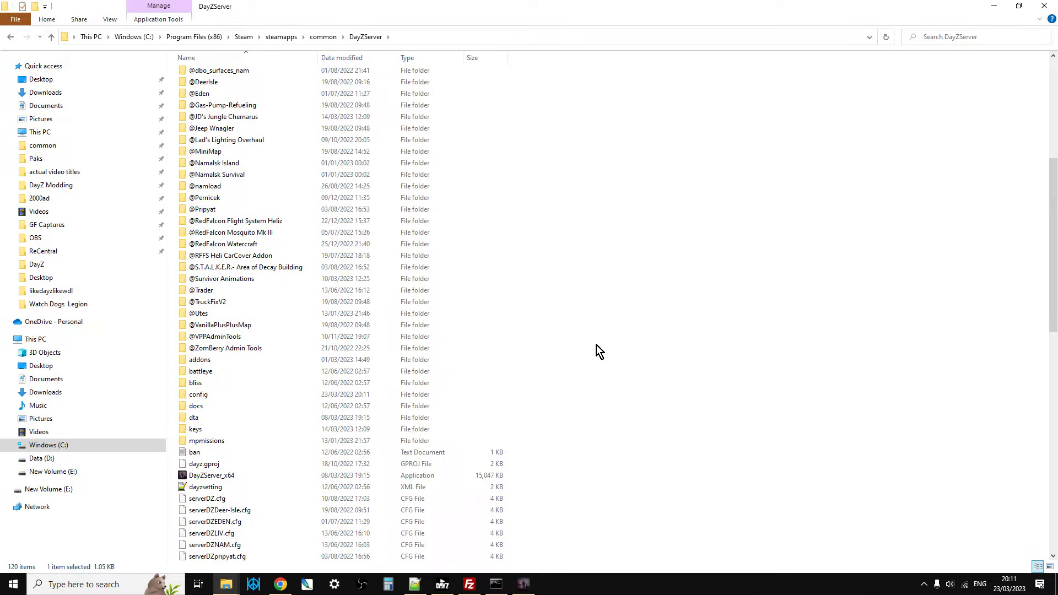
pyautogui.scroll(-1, 564, 341)
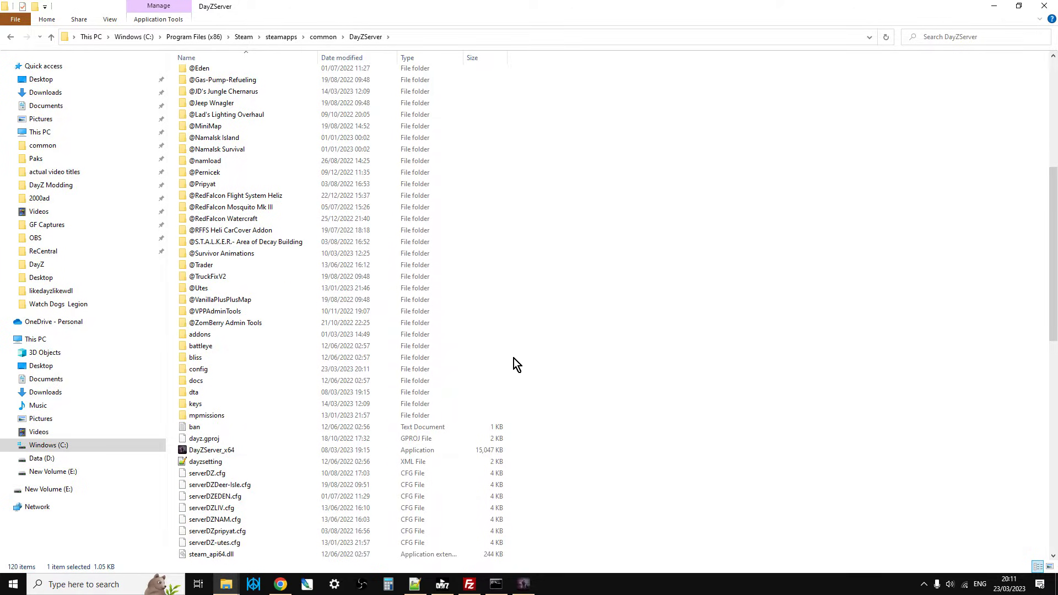
pyautogui.doubleClick(218, 369)
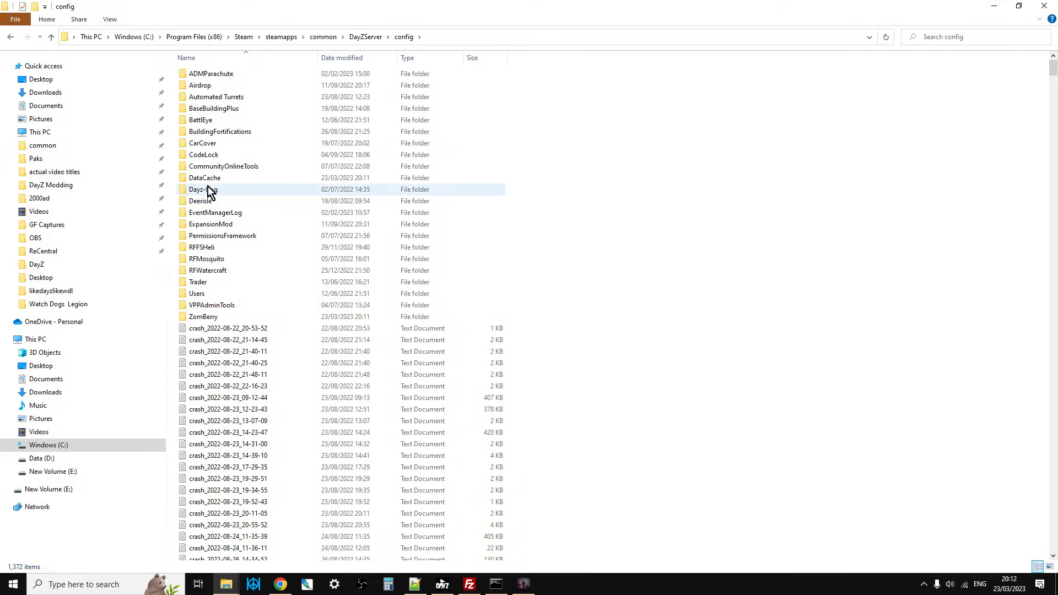
pyautogui.moveTo(211, 190)
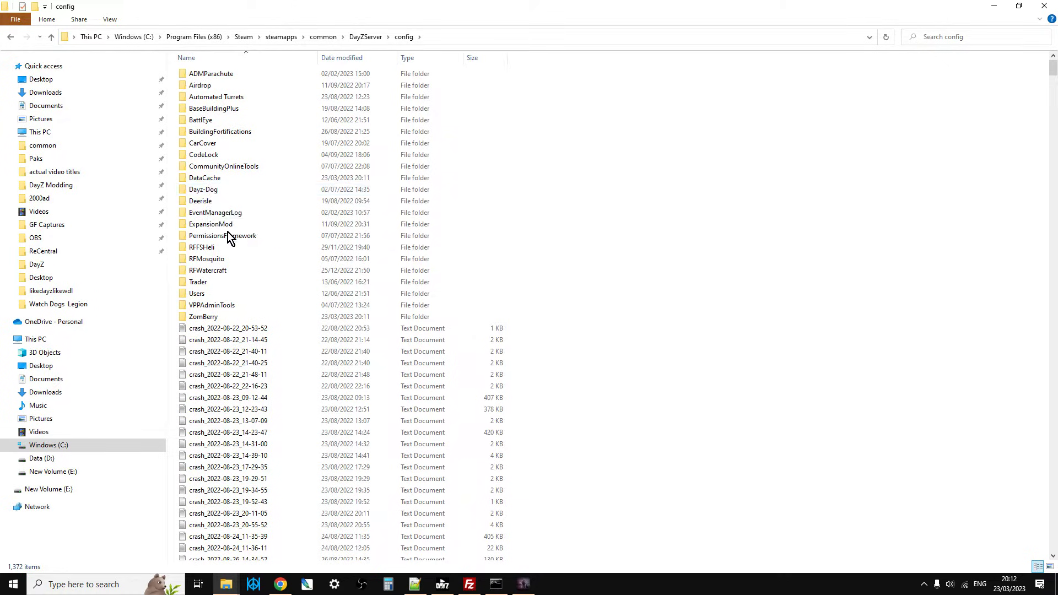
pyautogui.doubleClick(214, 306)
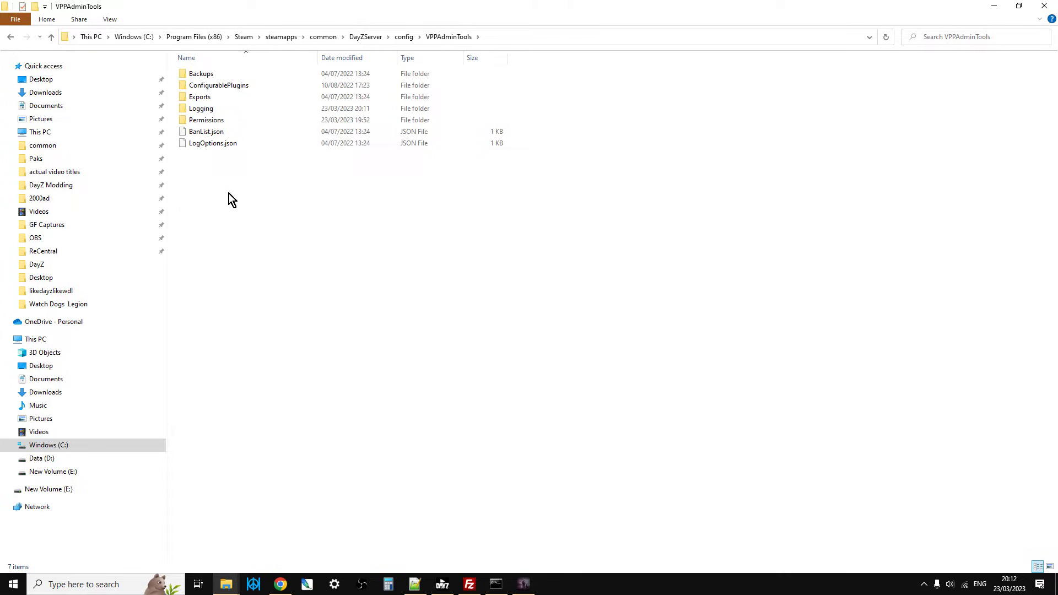
pyautogui.doubleClick(208, 121)
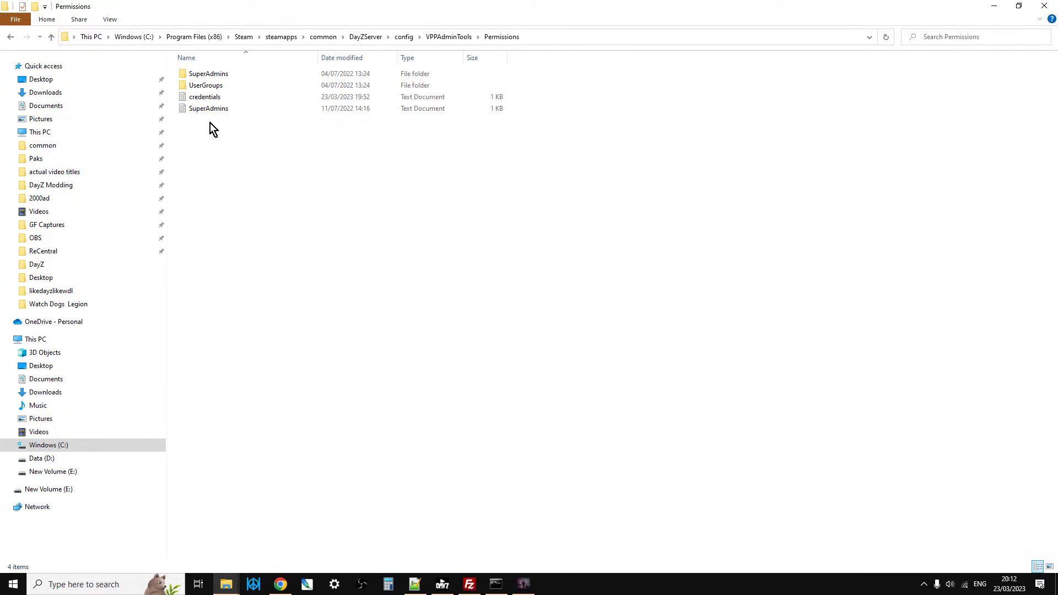
pyautogui.doubleClick(214, 77)
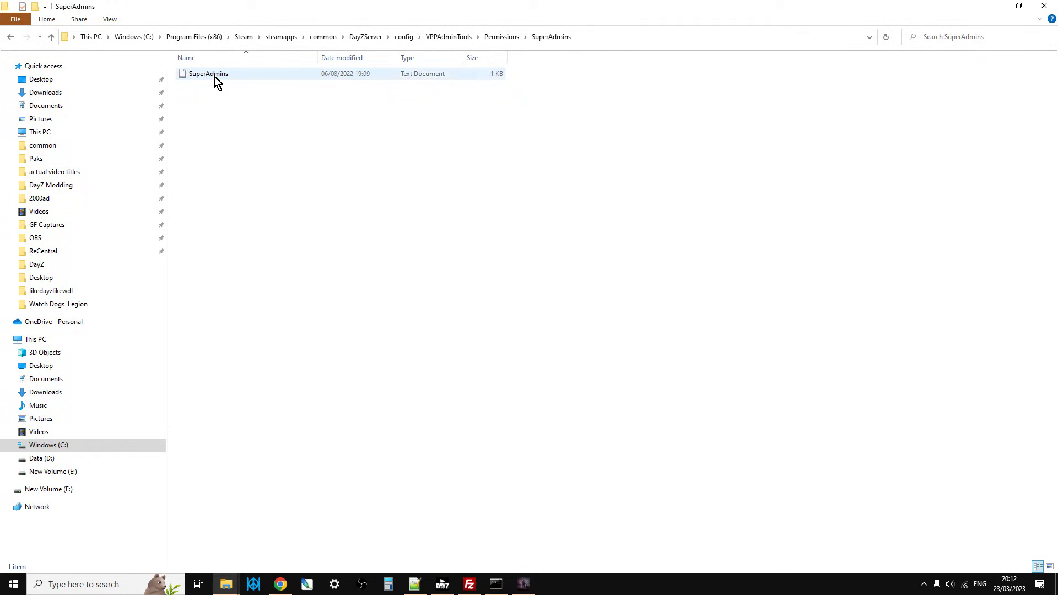
pyautogui.rightClick(214, 78)
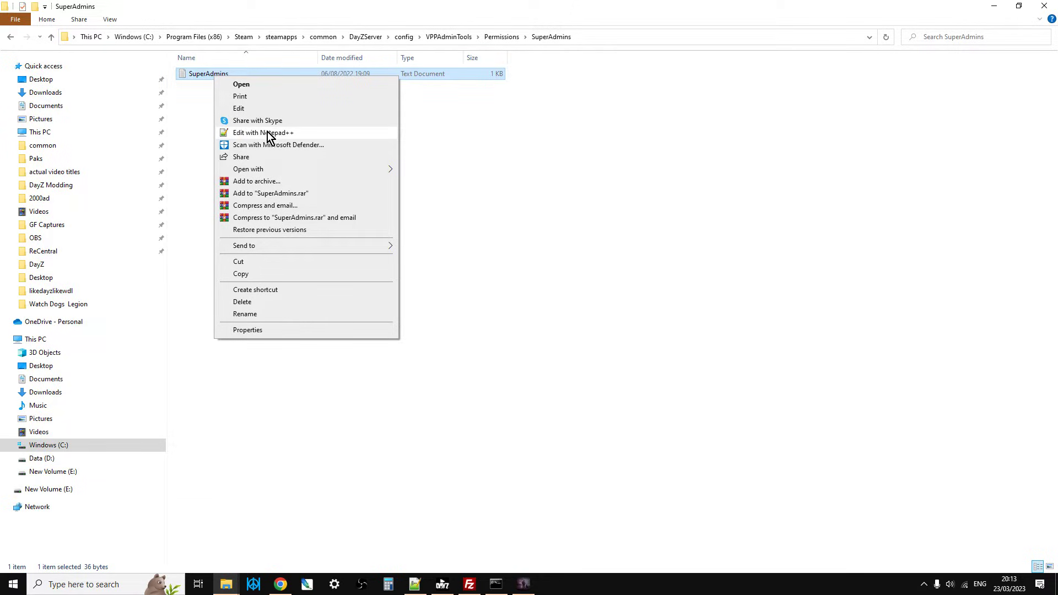
pyautogui.click(198, 127)
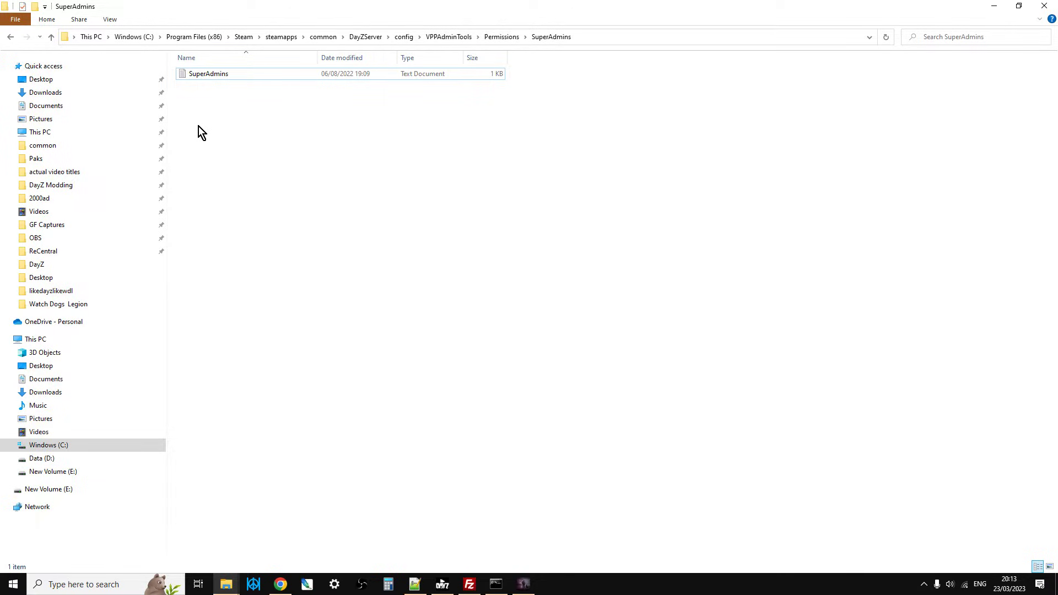
# Return to the VPPAdminTools Permissions folder and locate the credentials text file.
pyautogui.click(53, 42)
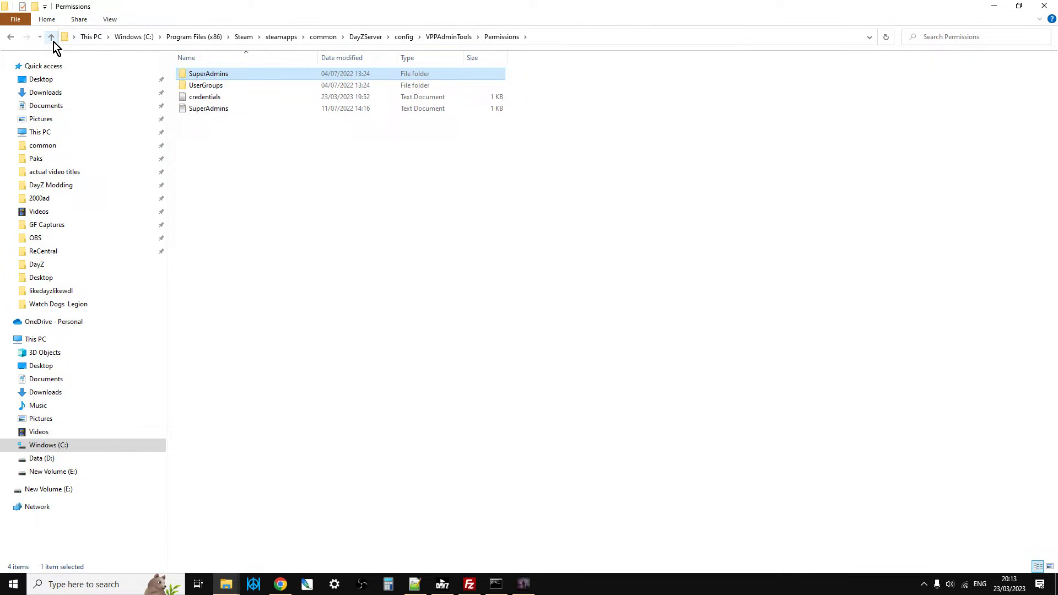
pyautogui.click(208, 100)
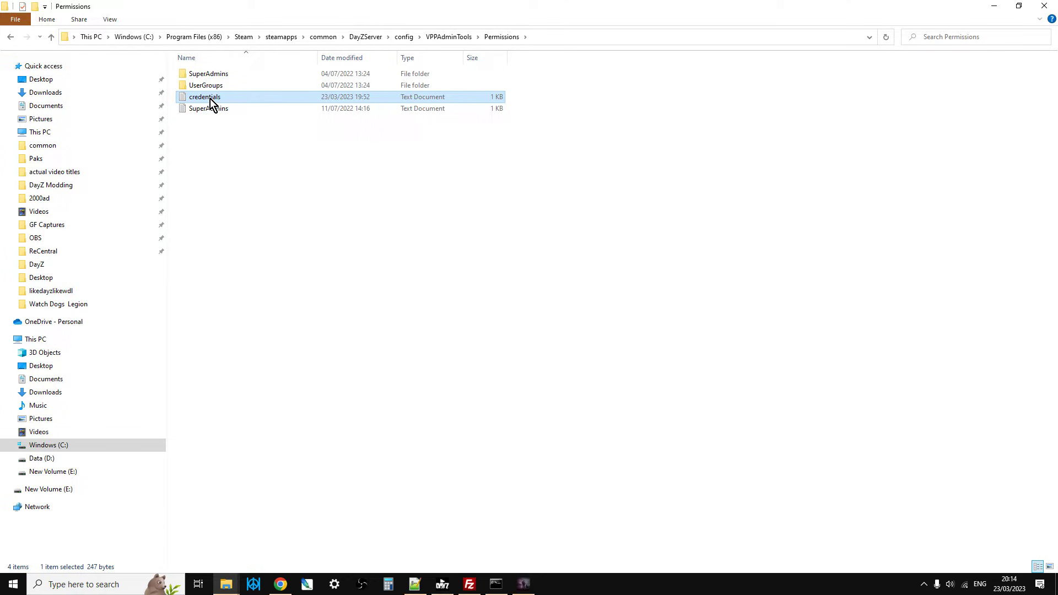
# Close the running server console and restart the local server with the st-zb-ch-v++ batch file in the DayZServer folder.
pyautogui.click(495, 583)
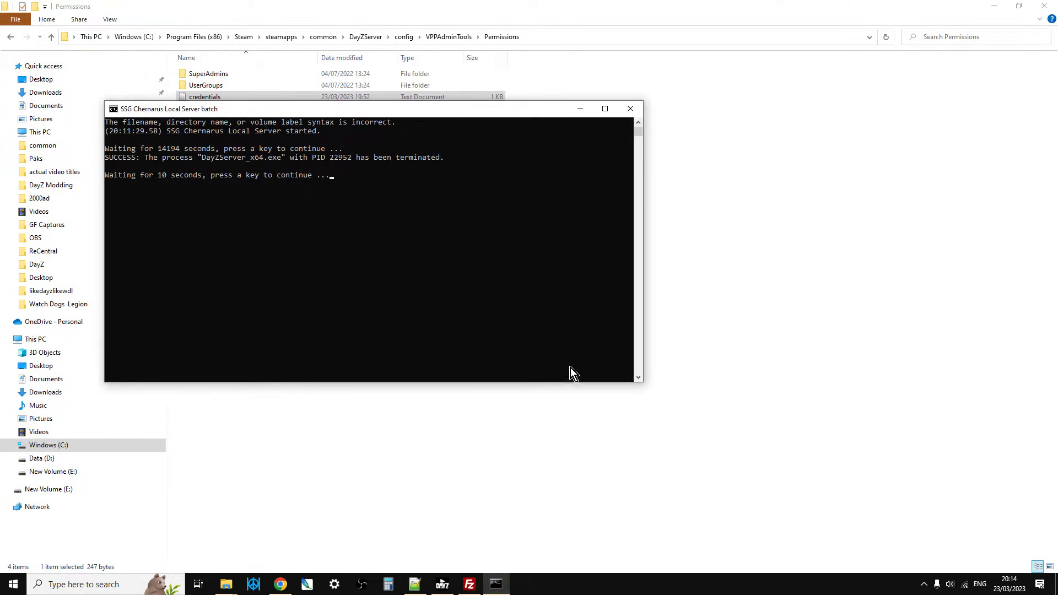
pyautogui.click(630, 109)
pyautogui.moveTo(222, 591)
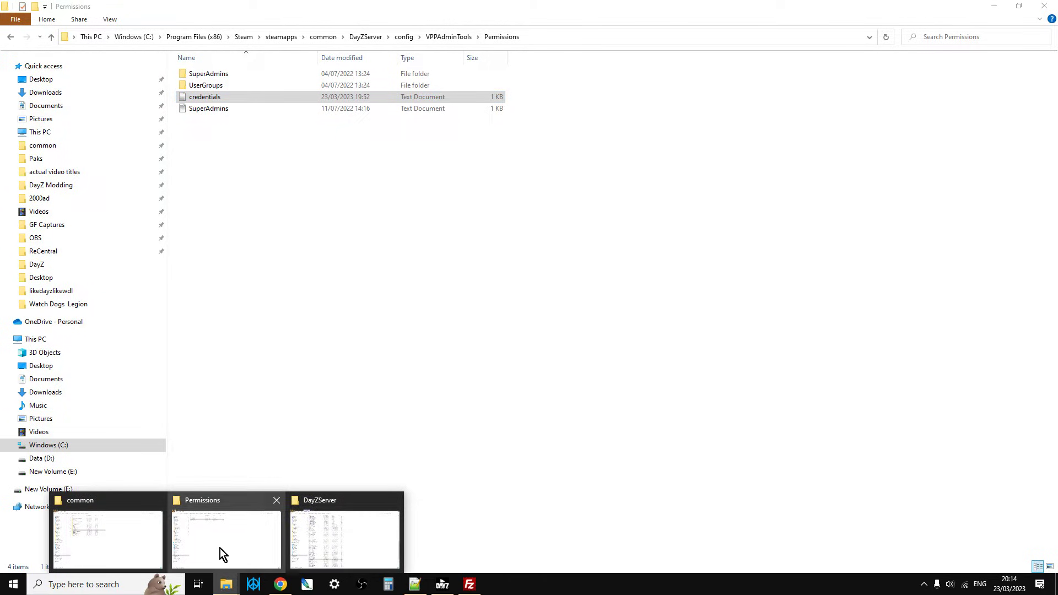
pyautogui.click(114, 537)
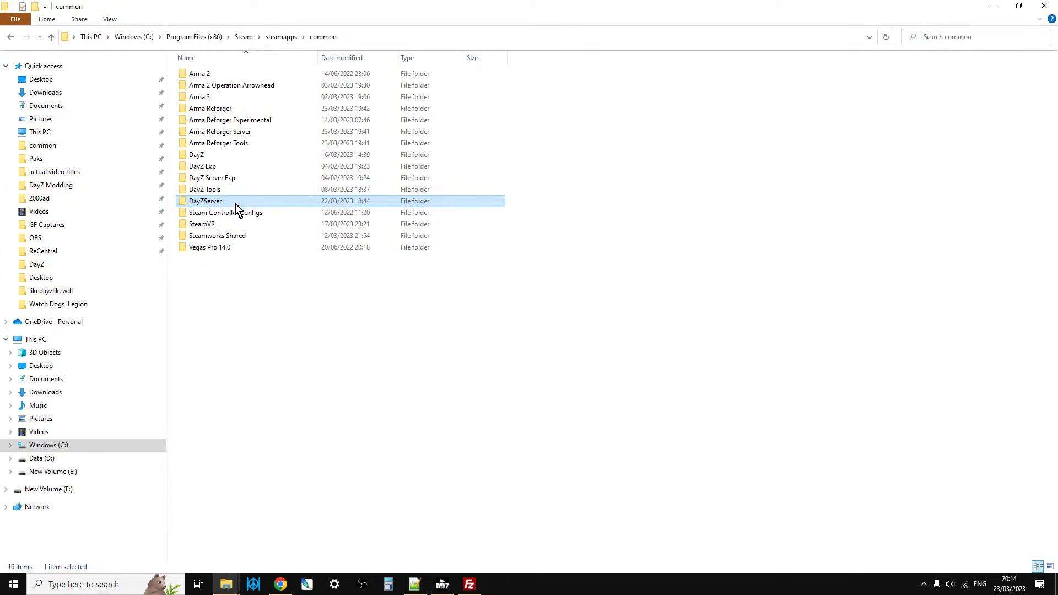
pyautogui.doubleClick(222, 201)
pyautogui.scroll(-10, 353, 413)
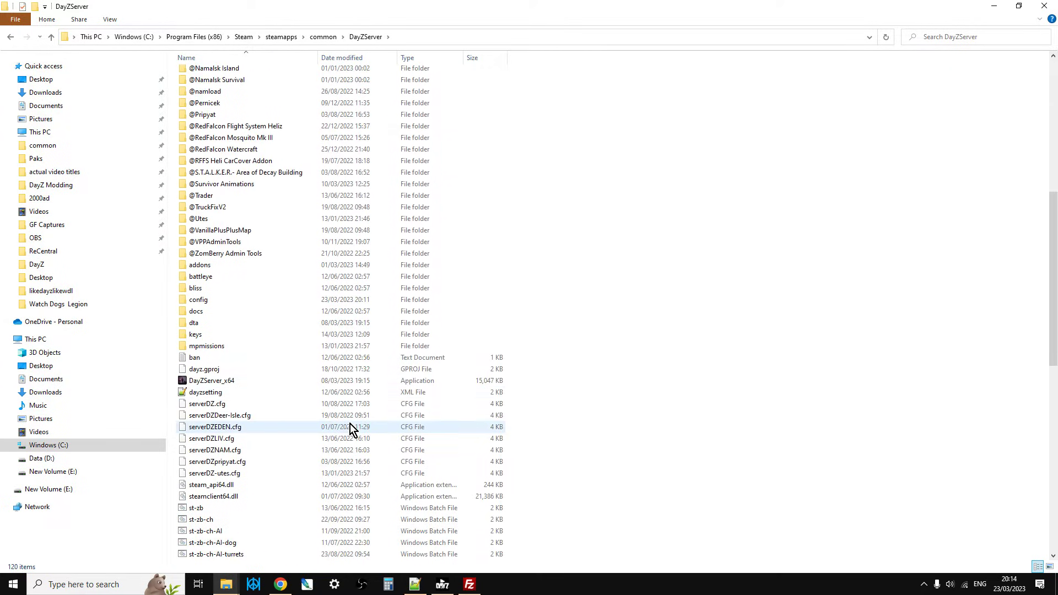
pyautogui.scroll(-4, 349, 423)
pyautogui.scroll(-5, 344, 425)
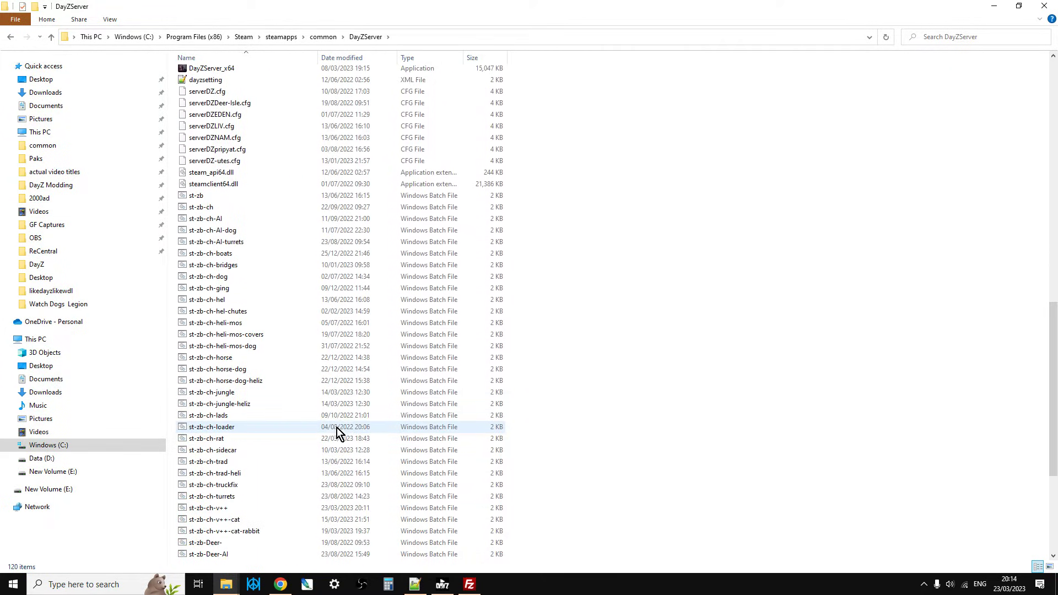
pyautogui.scroll(-1, 336, 428)
pyautogui.click(223, 474)
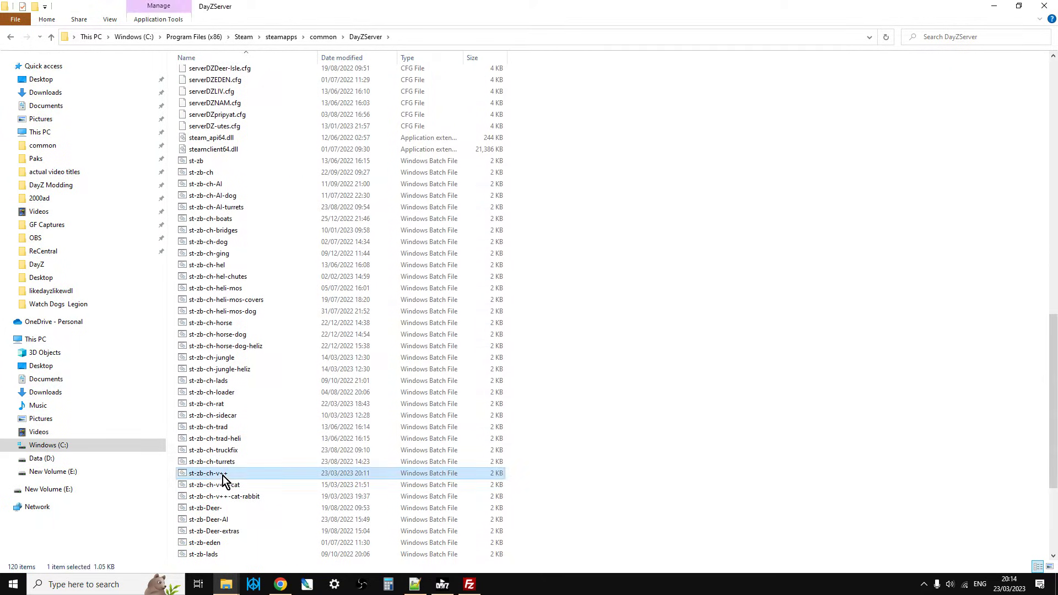
pyautogui.doubleClick(222, 475)
pyautogui.click(597, 125)
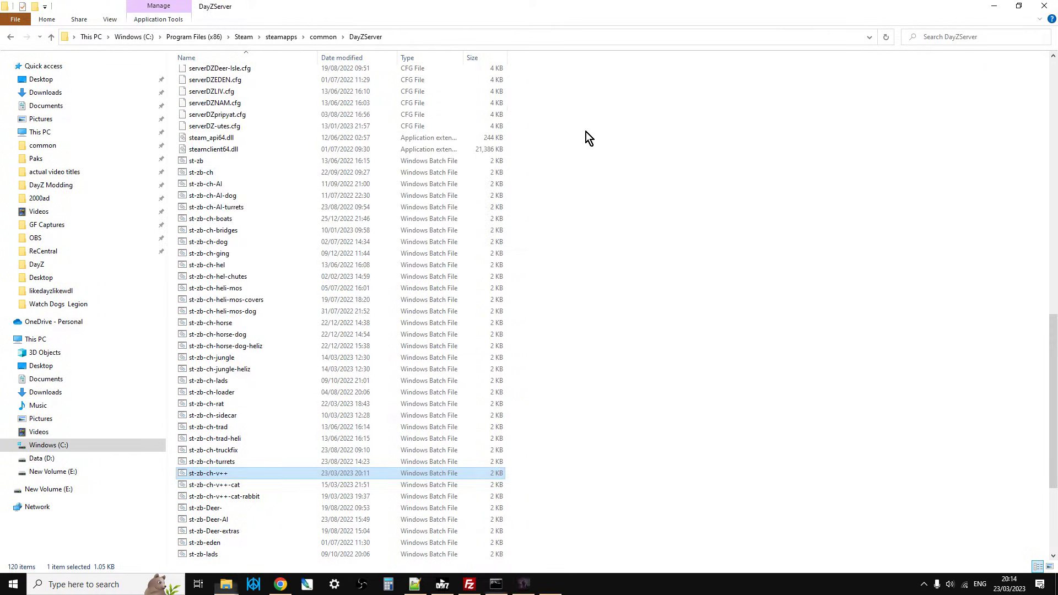
# Switch to the DayZ Launcher and try to join 1Local Scalespeeder Server from the LAN list with its required mods set up.
pyautogui.scroll(11, 521, 397)
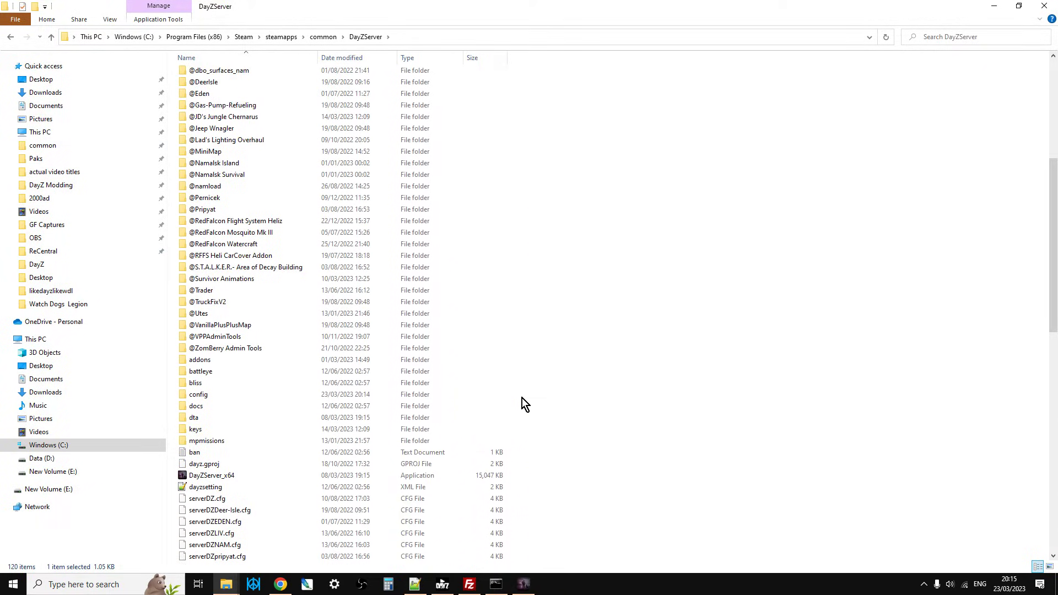
pyautogui.click(438, 586)
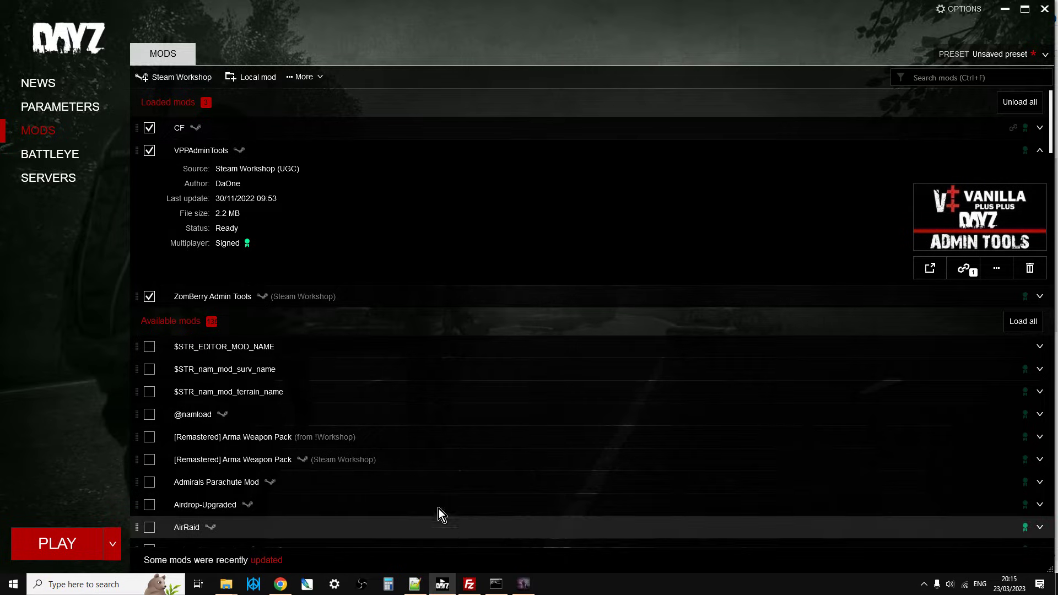
pyautogui.click(63, 183)
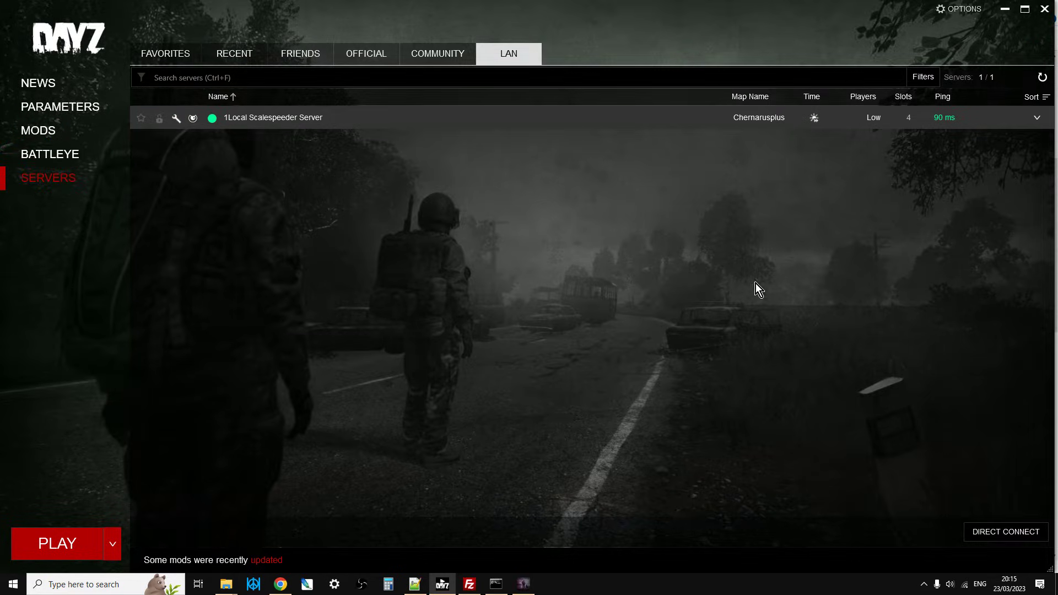
pyautogui.click(1002, 118)
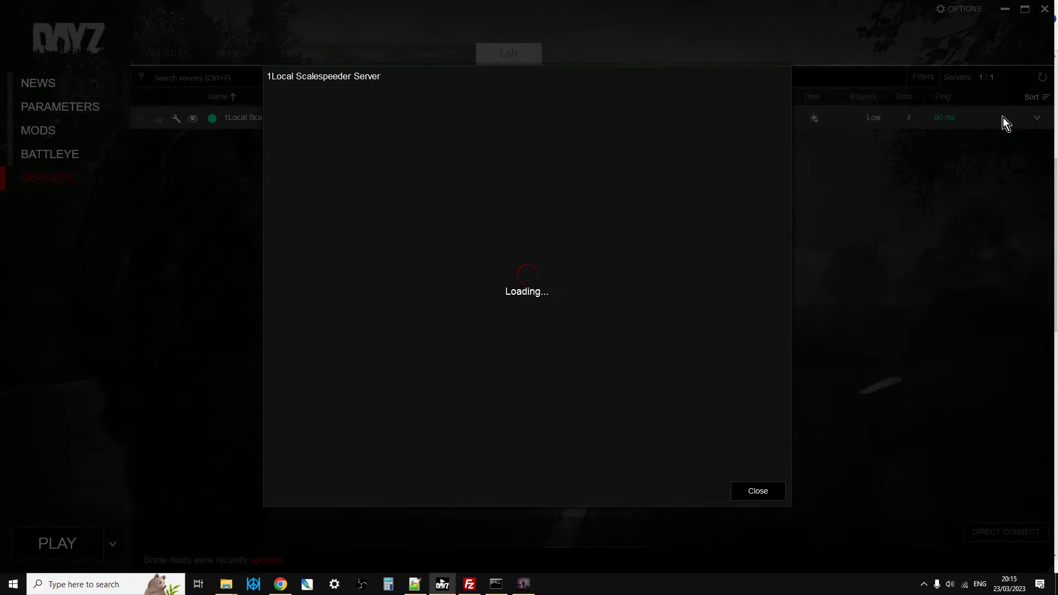
pyautogui.click(485, 408)
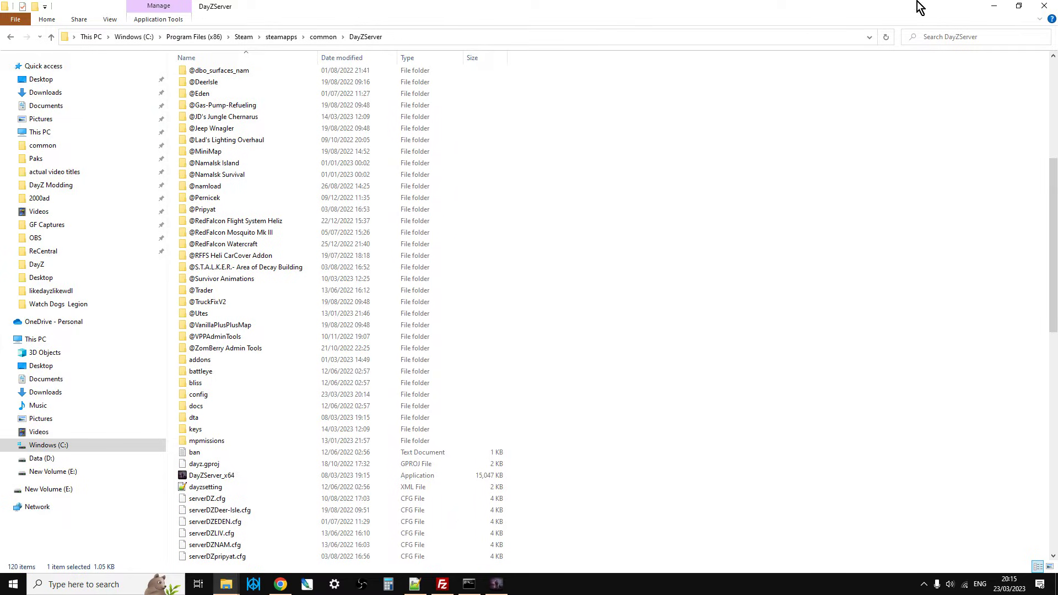
# Minimize the open File Explorer, Notepad++ and browser windows and start the DayZ Launcher from the desktop.
pyautogui.click(998, 7)
pyautogui.click(1000, 8)
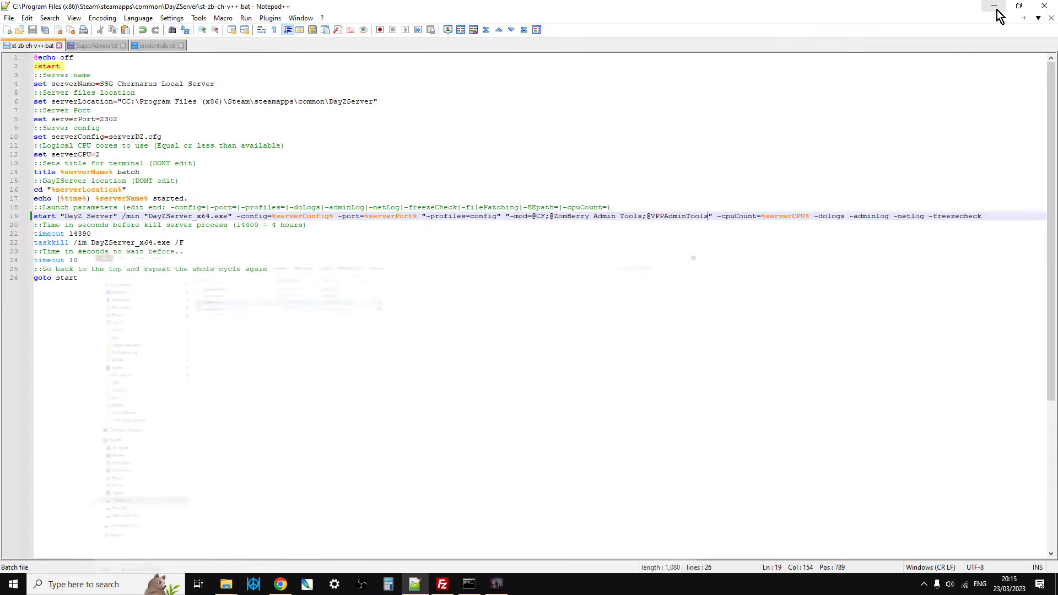
pyautogui.click(997, 8)
pyautogui.click(996, 8)
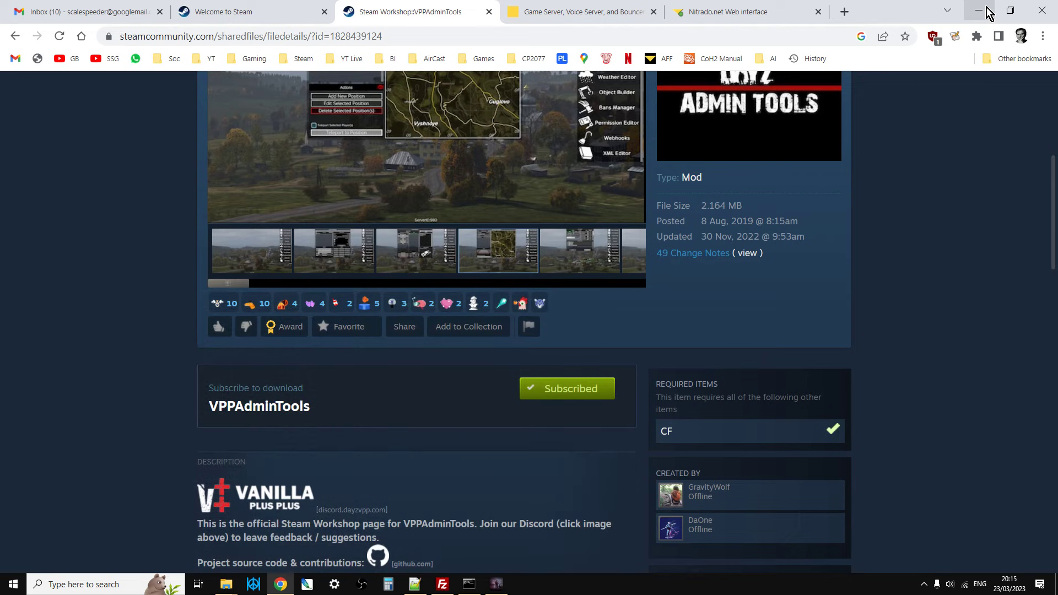
pyautogui.click(994, 10)
pyautogui.click(994, 8)
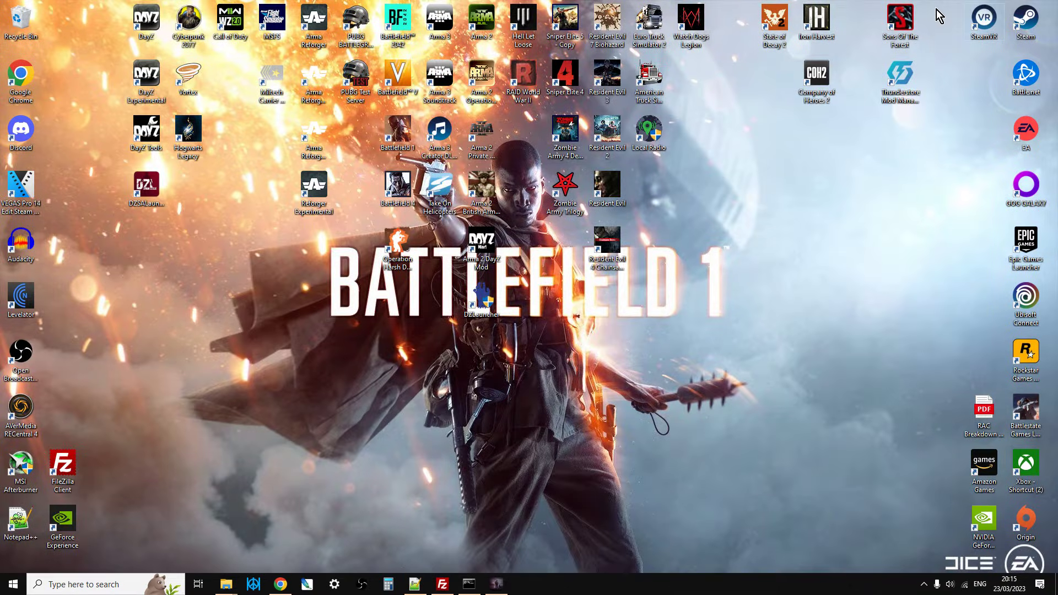
pyautogui.doubleClick(146, 21)
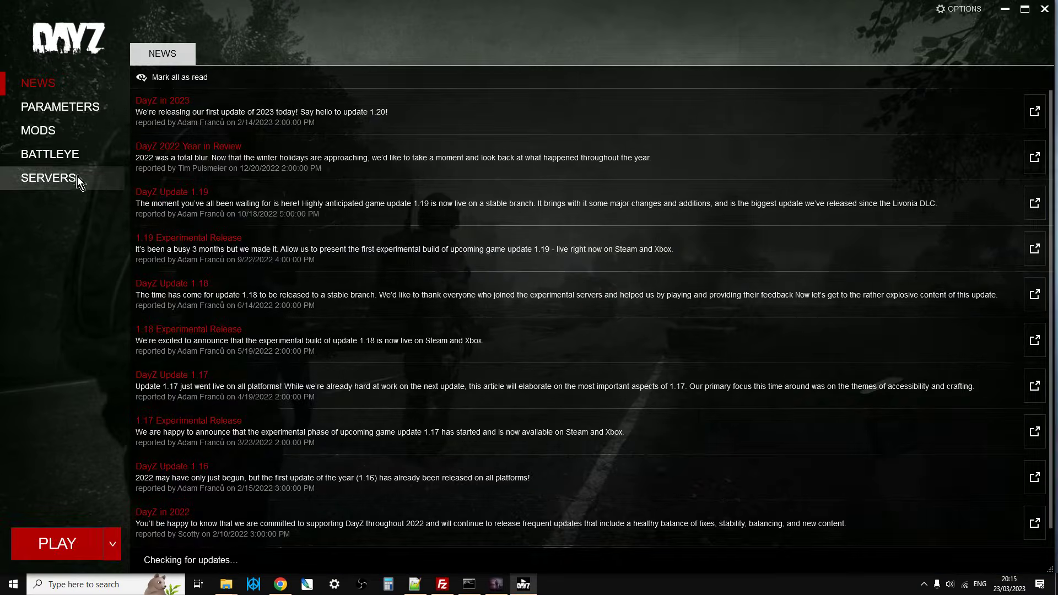
# Find 1Local Scalespeeder Server among the LAN servers and join it with its required DLCs and mods set up.
pyautogui.click(58, 177)
pyautogui.click(527, 57)
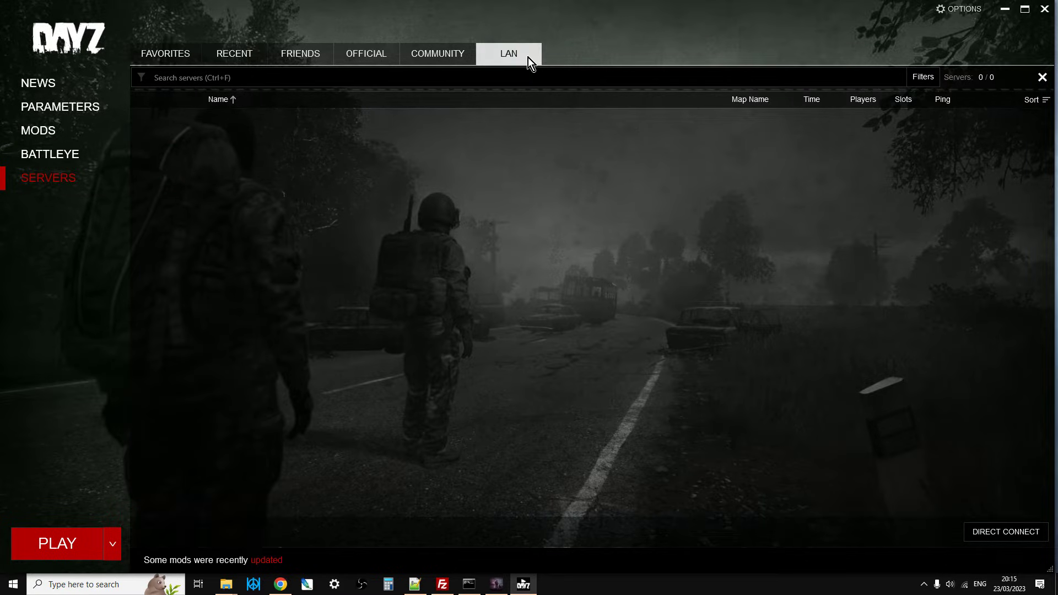
pyautogui.click(1000, 129)
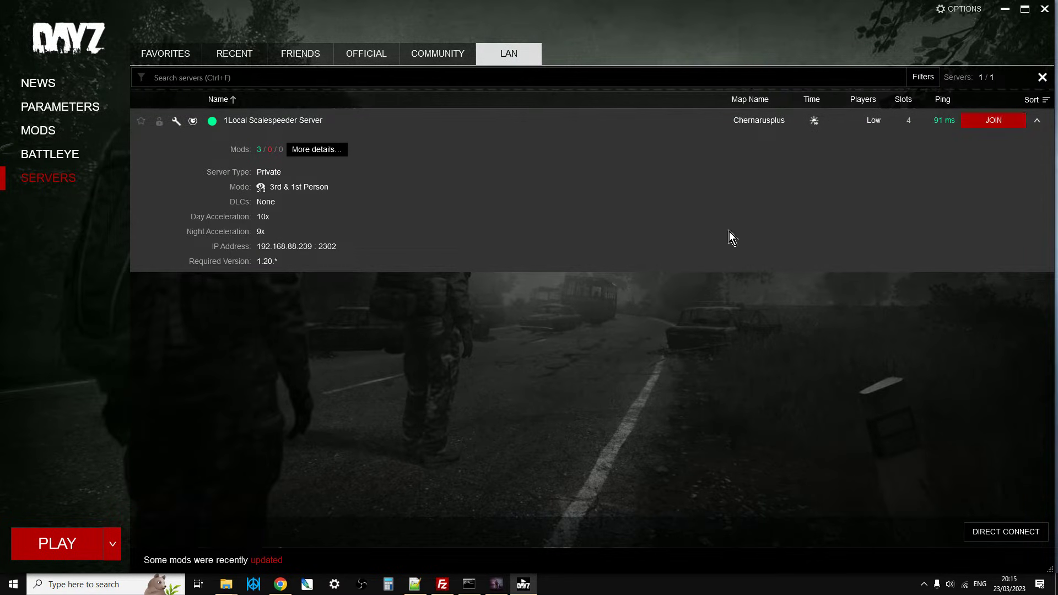
pyautogui.click(989, 121)
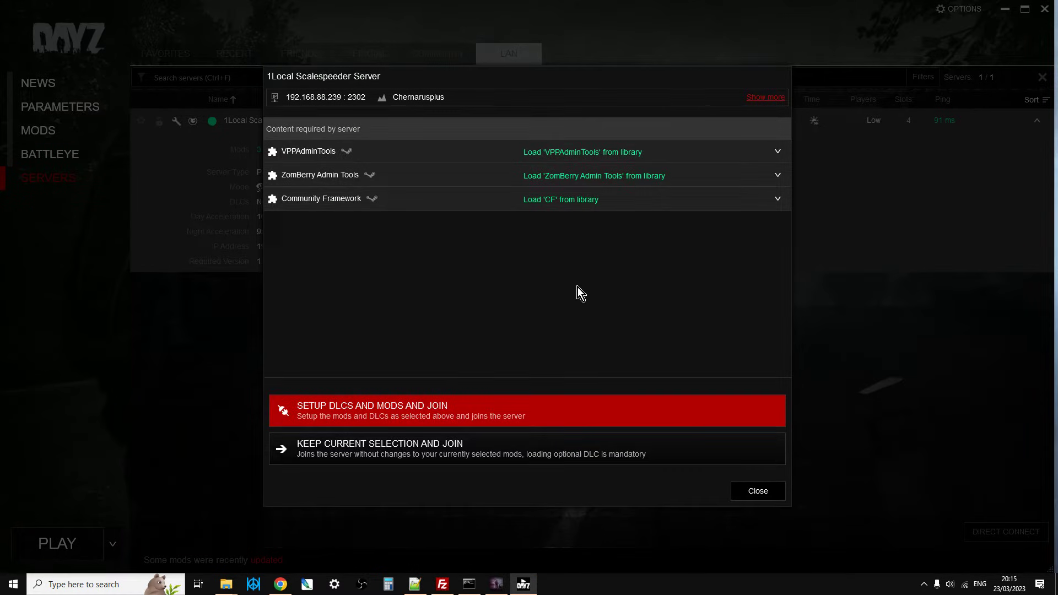
pyautogui.click(455, 408)
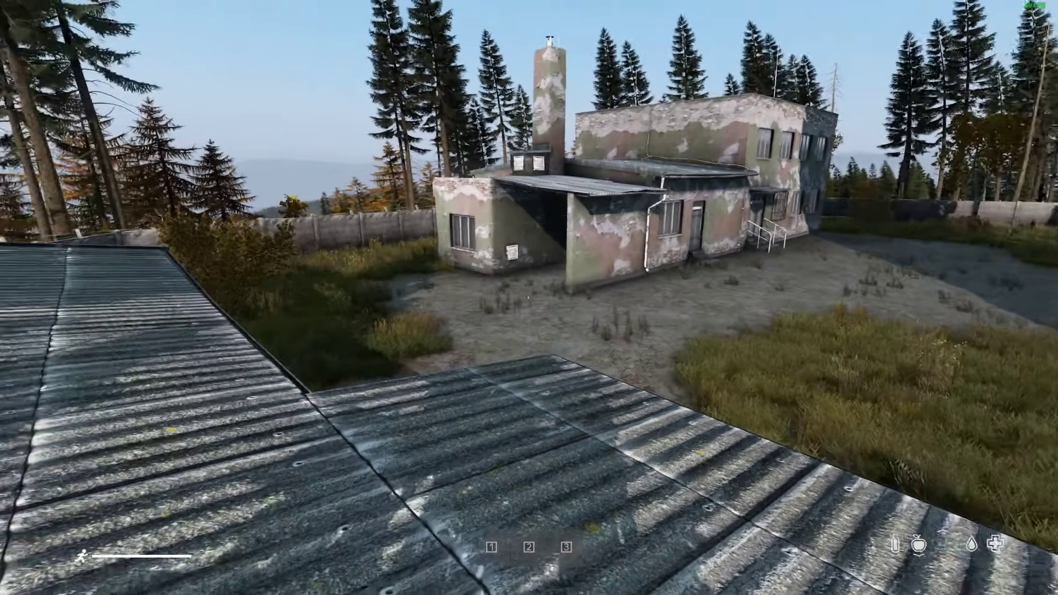
# Turn on V++ Admin Tools and its keybinds in the game, and open and close the admin toolbar.
pyautogui.press('w')
pyautogui.press('a')
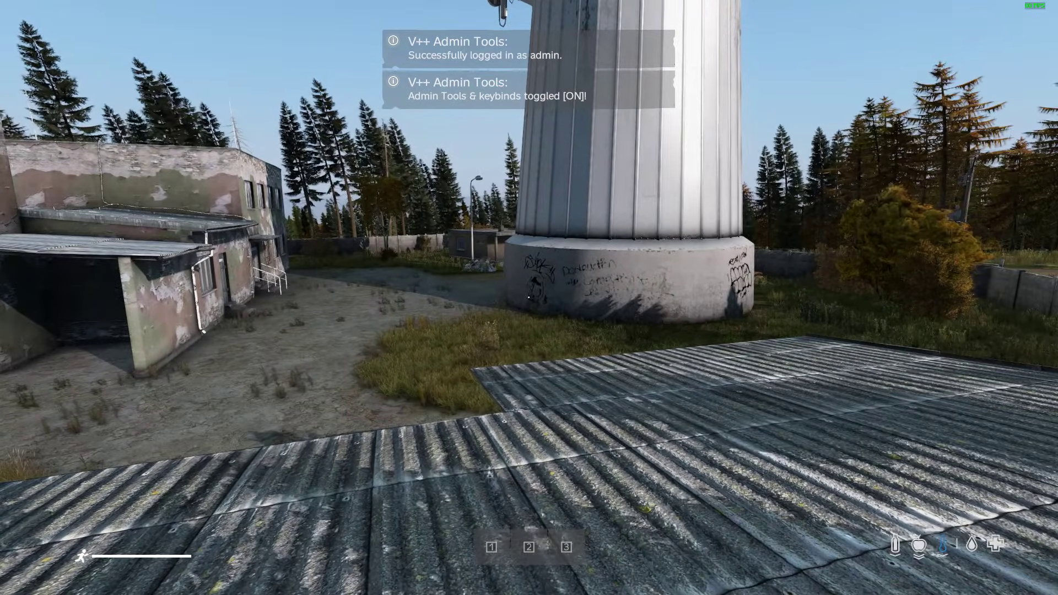
pyautogui.press('y')
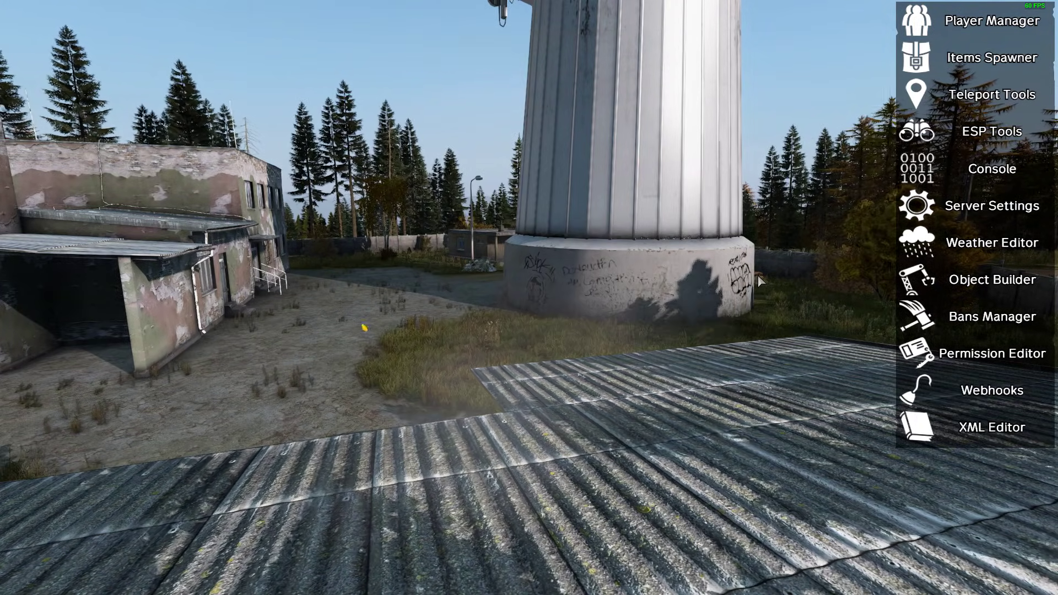
pyautogui.press('Home')
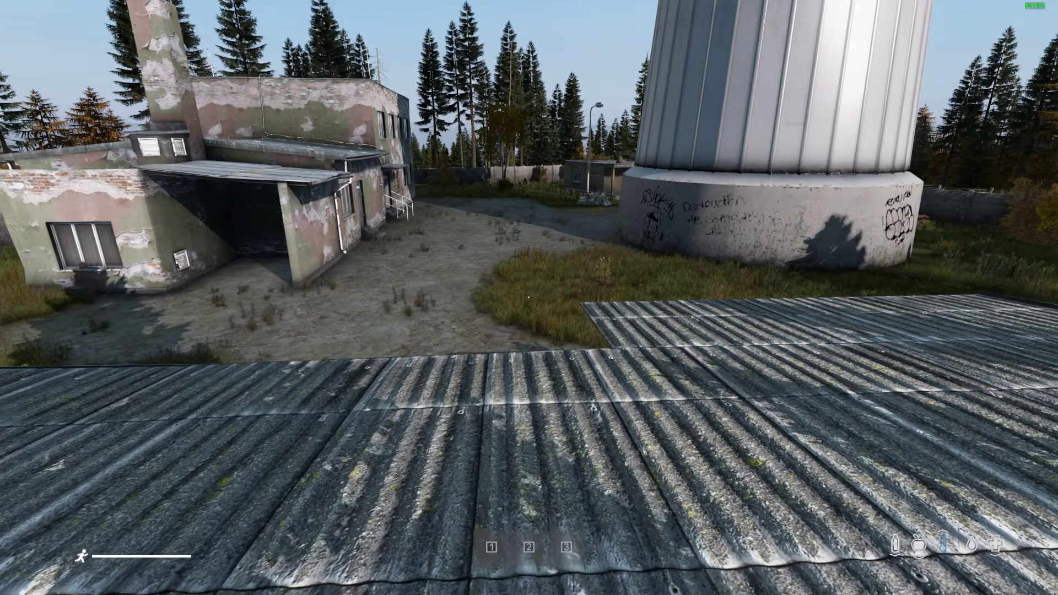
# Review the VPP keybindings in the game's control options and return to the game.
pyautogui.press('Escape')
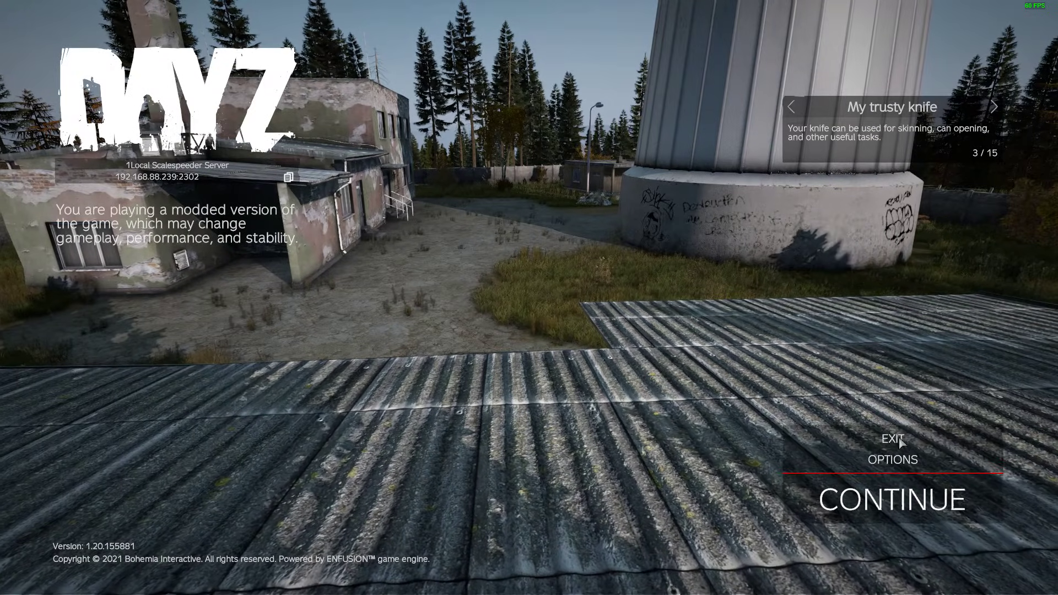
pyautogui.click(910, 460)
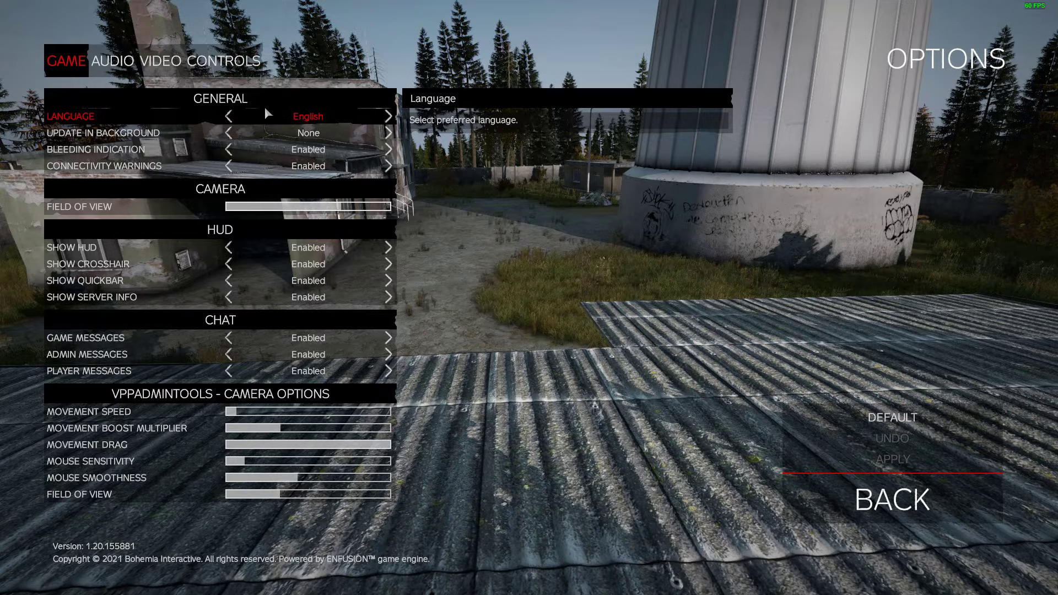
pyautogui.click(233, 61)
pyautogui.click(237, 117)
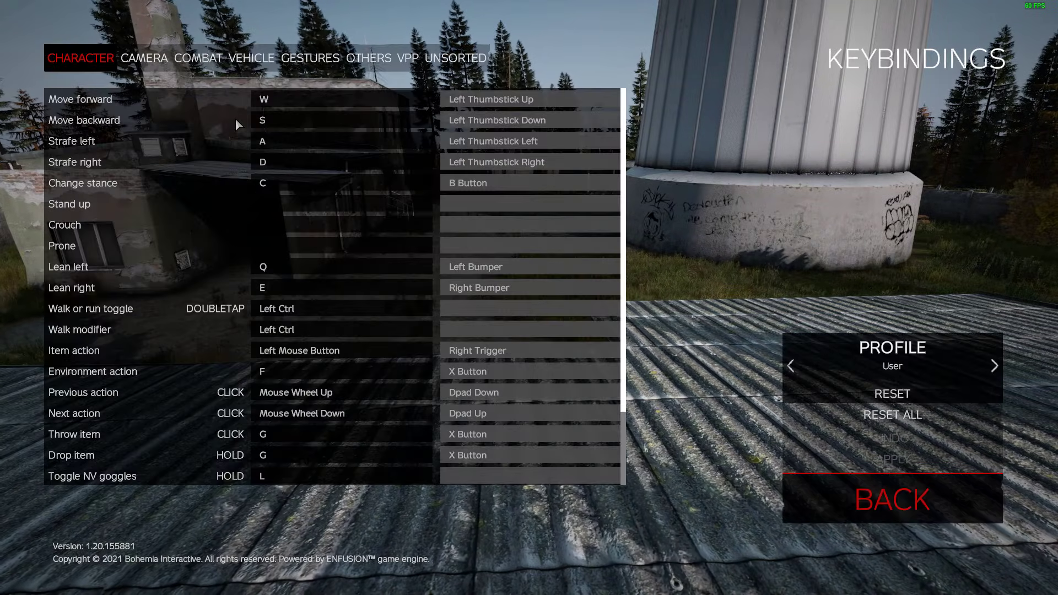
pyautogui.click(408, 61)
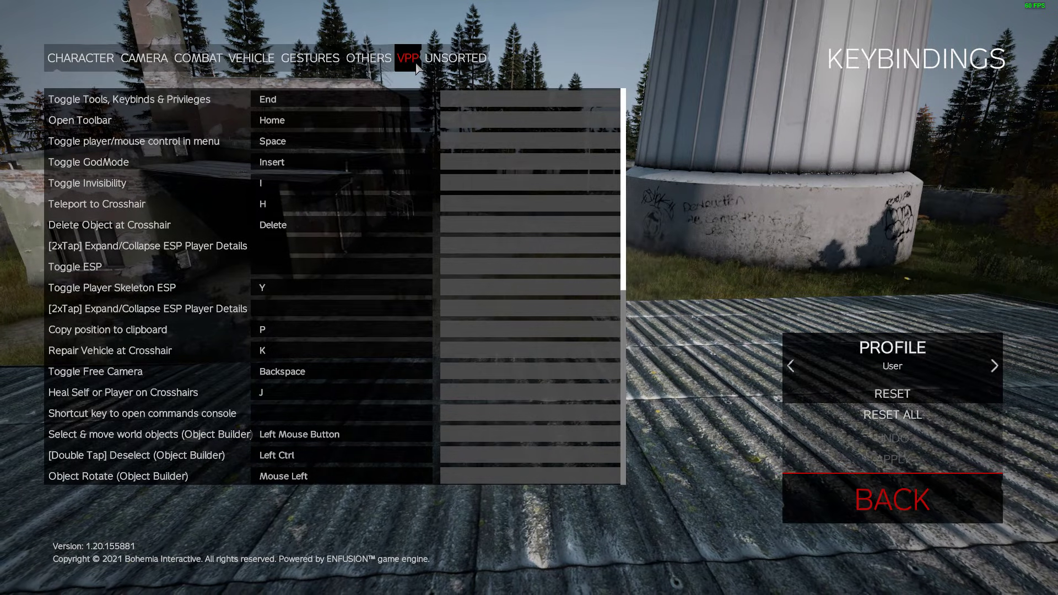
pyautogui.press('Escape')
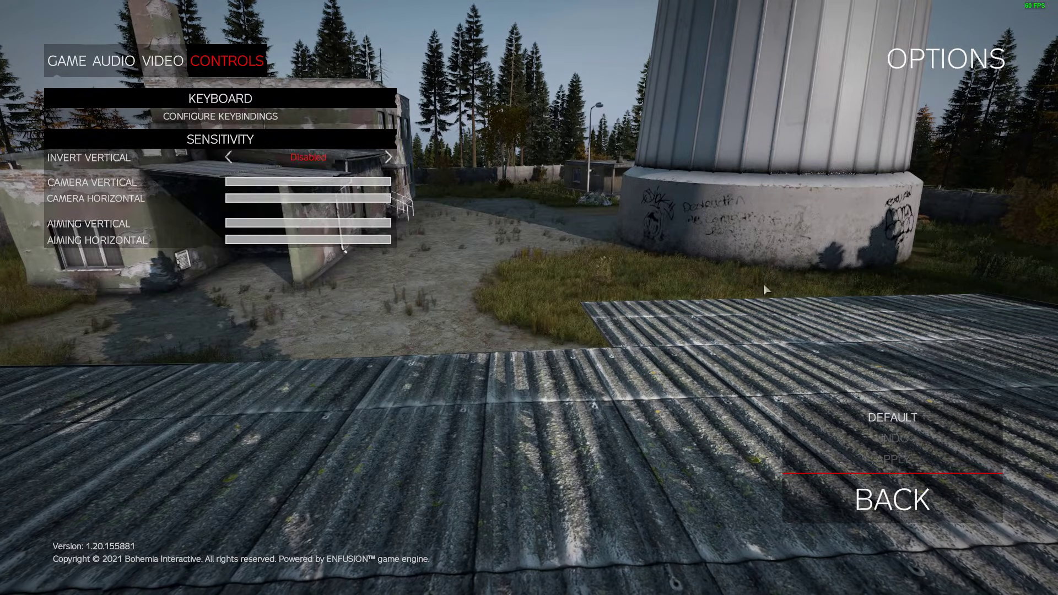
pyautogui.click(900, 498)
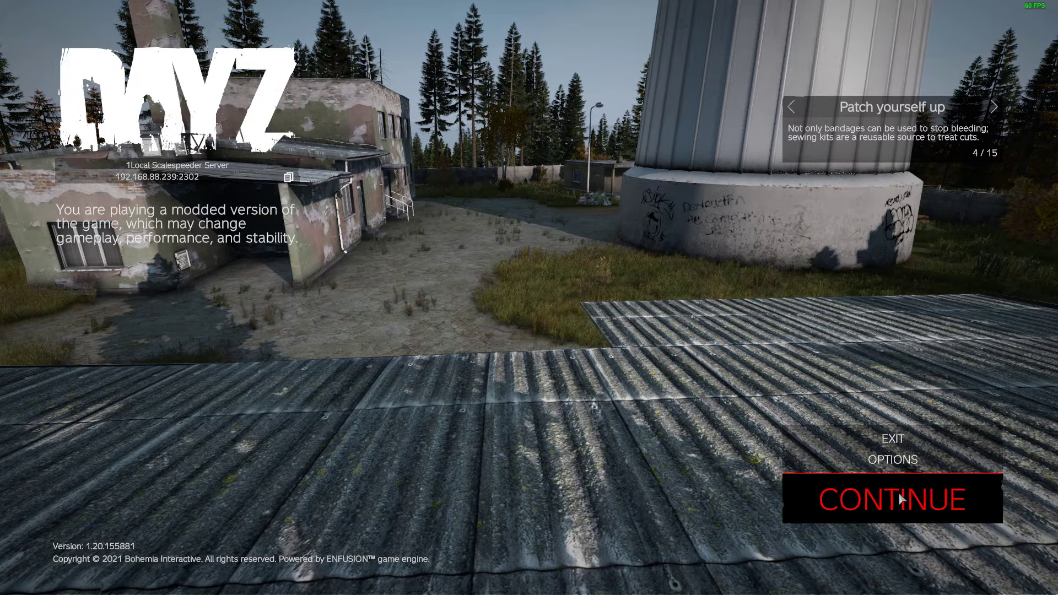
pyautogui.click(900, 499)
# Leave the local server immediately and quit DayZ to return to the launcher.
pyautogui.press('Escape')
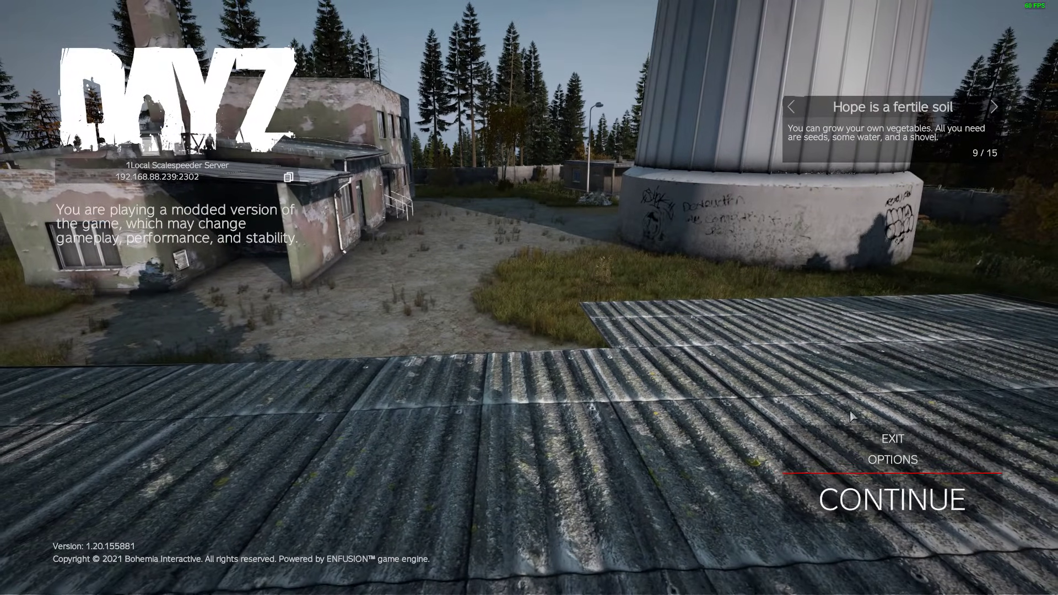
pyautogui.click(890, 434)
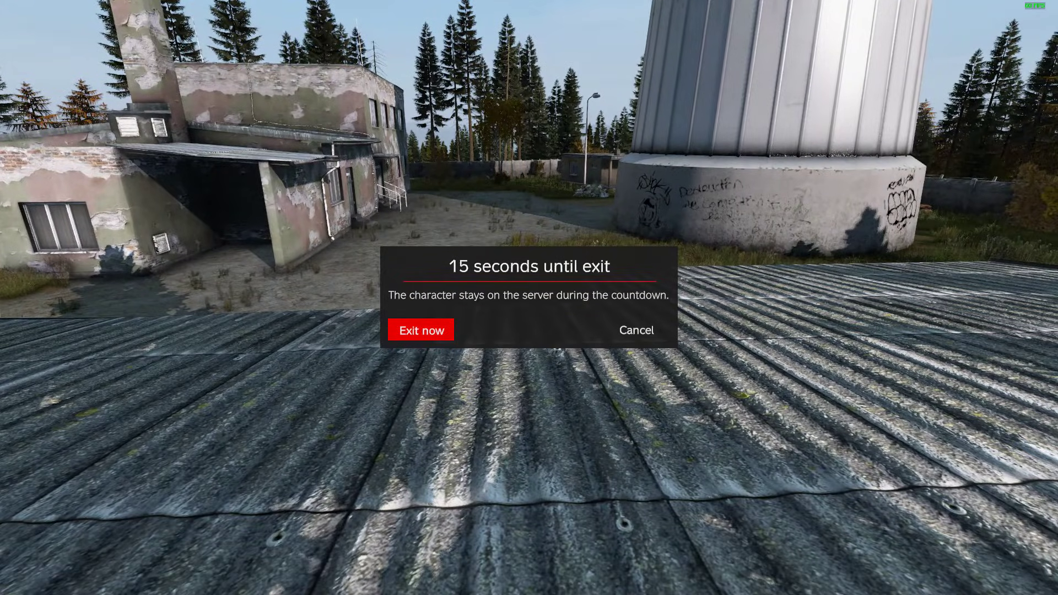
pyautogui.click(435, 330)
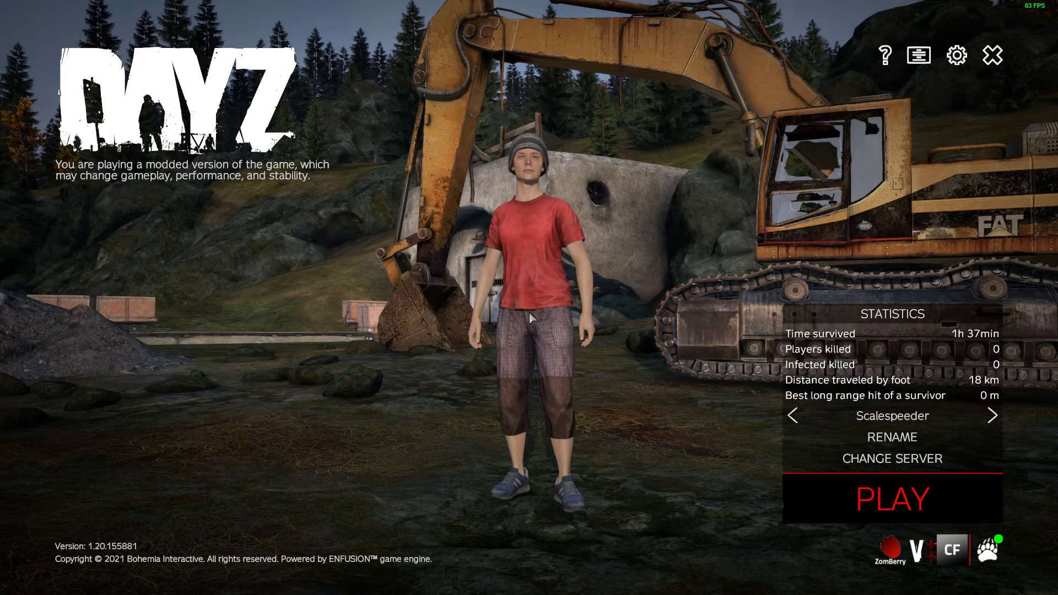
pyautogui.click(992, 55)
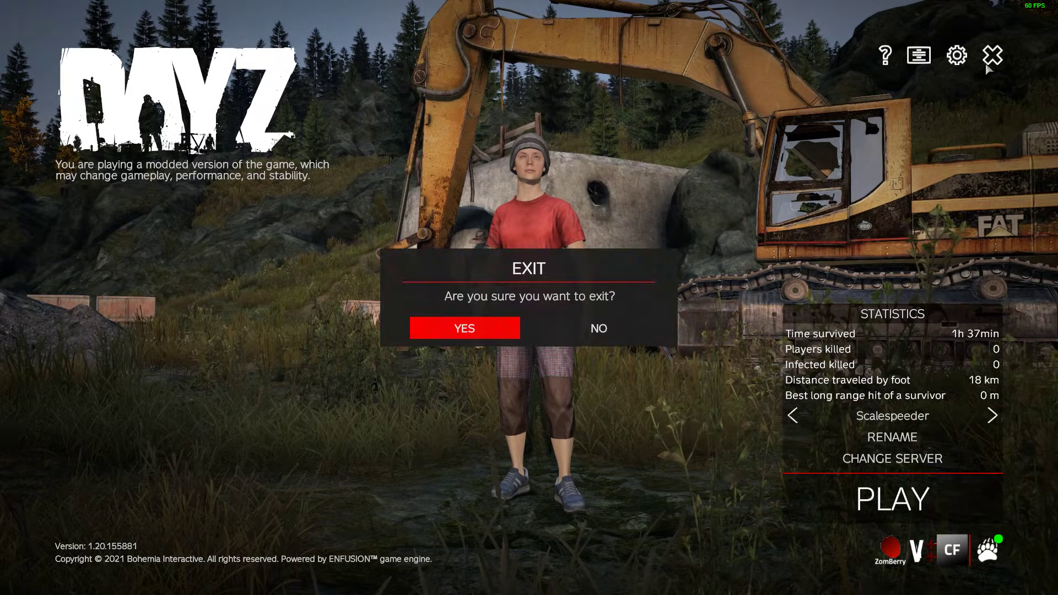
pyautogui.click(484, 329)
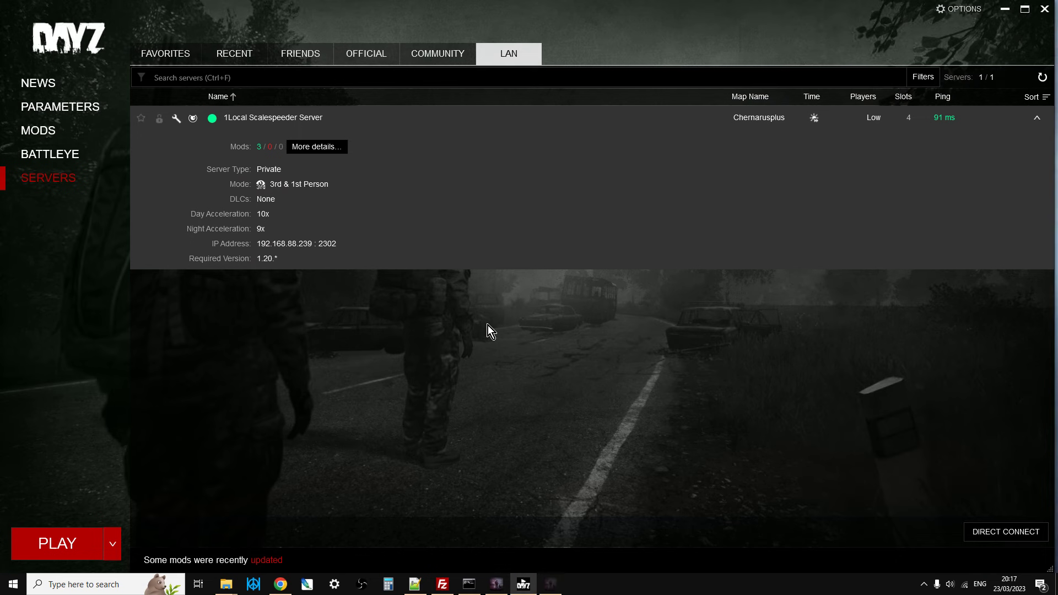
# Switch to Chrome and find the Additional mods setting in the Nitrado web interface's server settings.
pyautogui.click(285, 582)
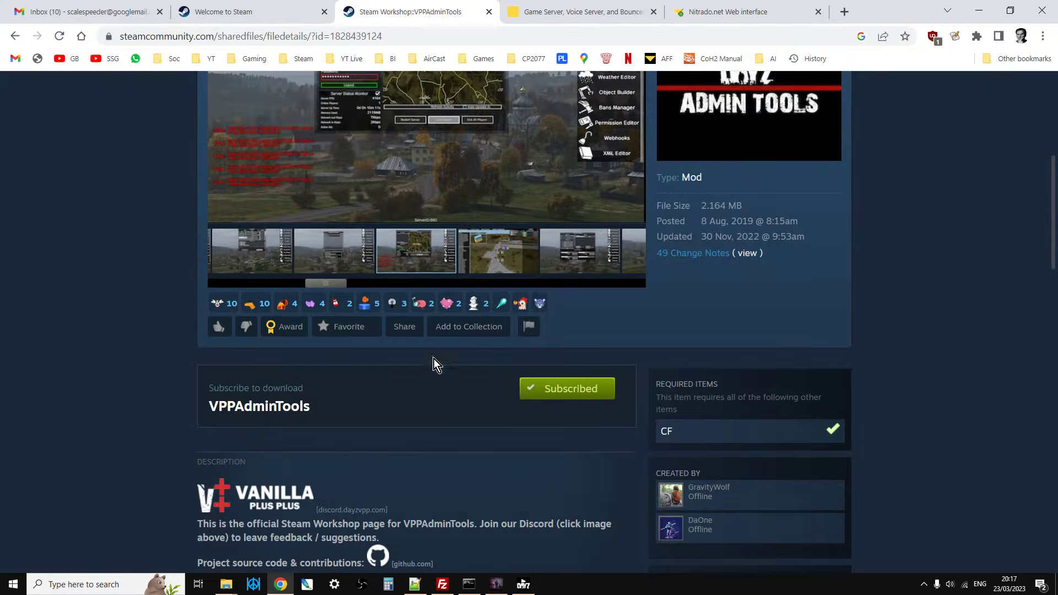
pyautogui.click(561, 15)
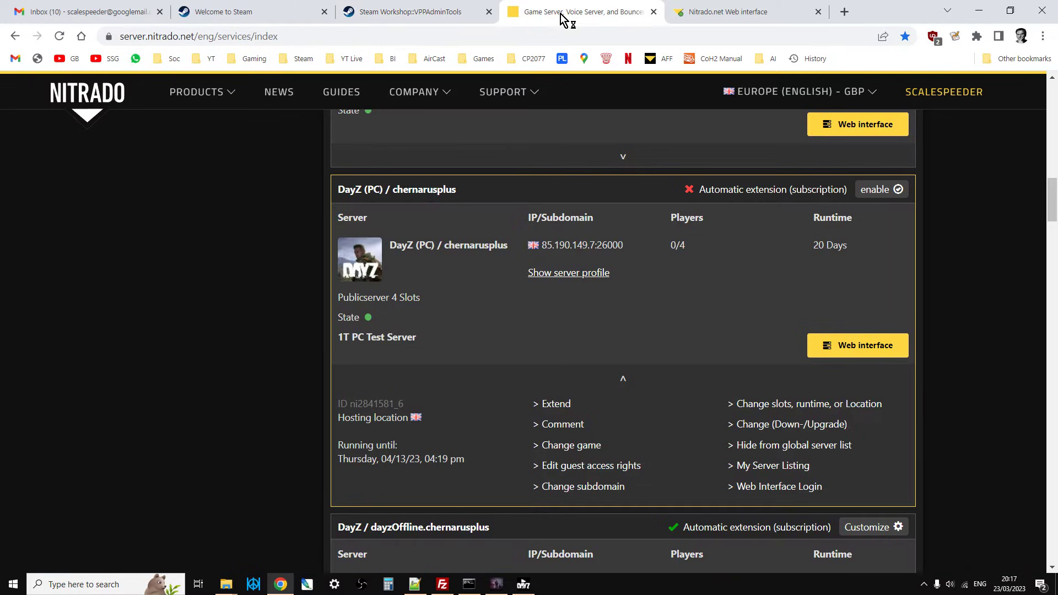
pyautogui.click(709, 14)
pyautogui.scroll(-3, 487, 253)
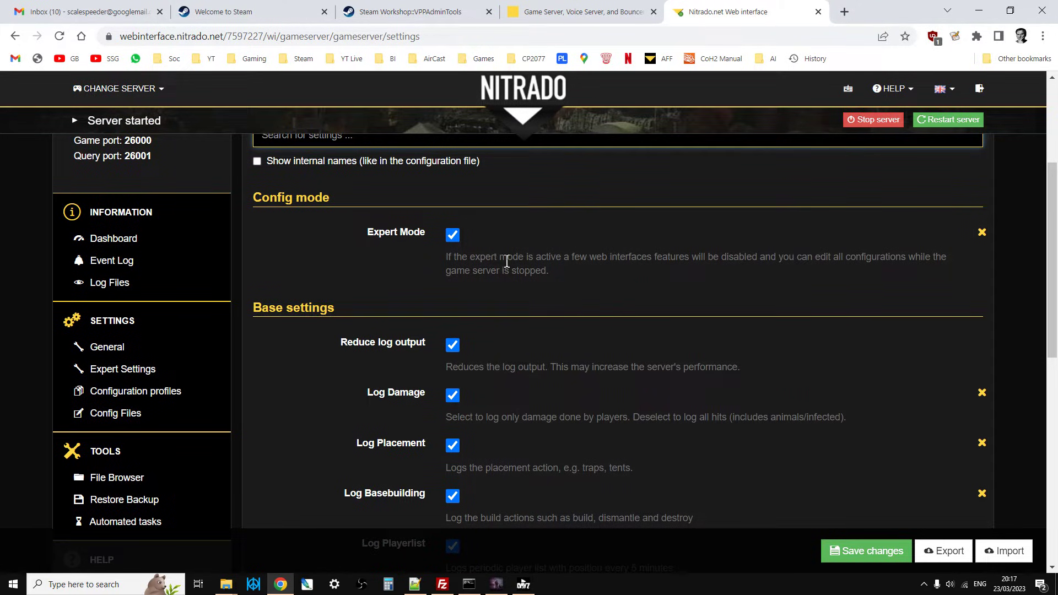
pyautogui.scroll(2, 491, 247)
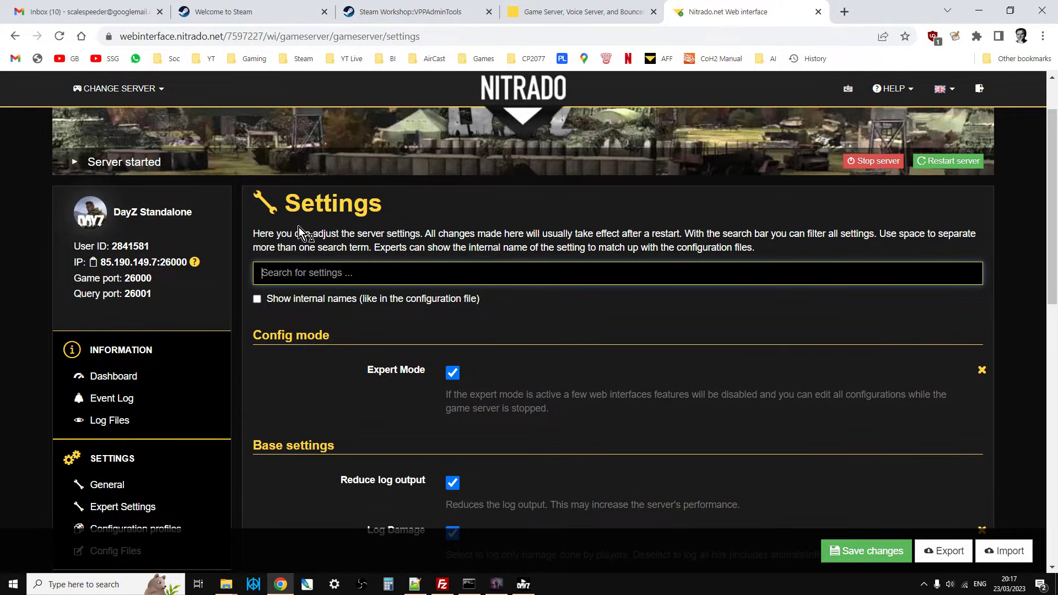
pyautogui.scroll(-5, 299, 227)
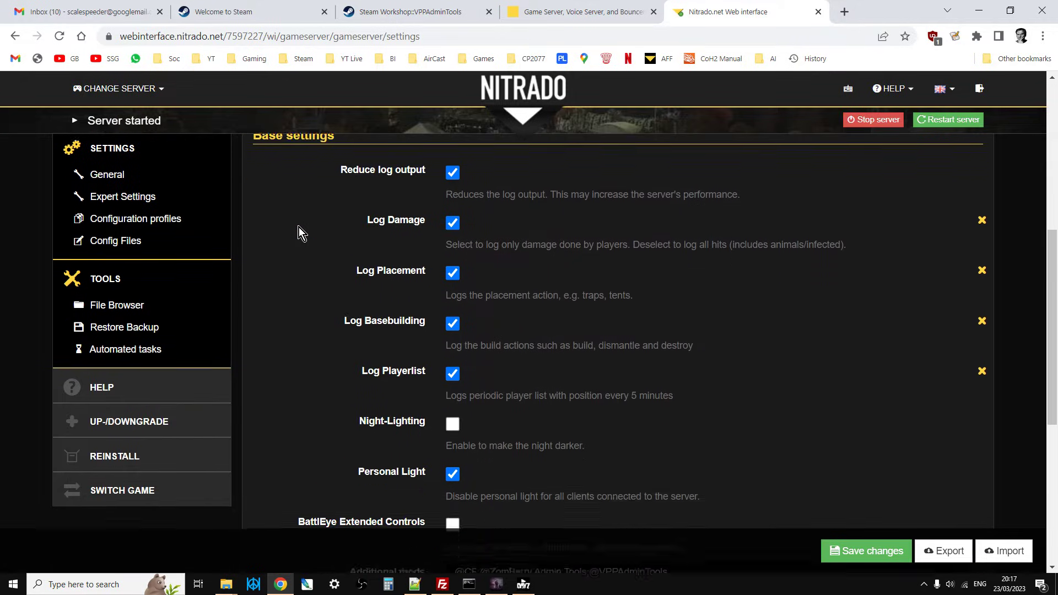
pyautogui.scroll(-4, 298, 227)
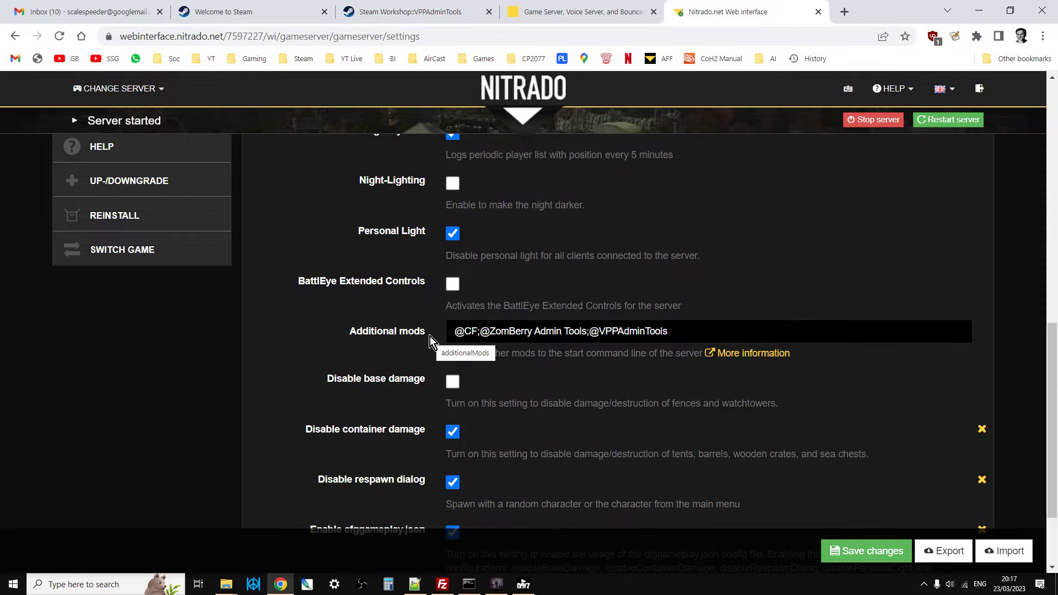
pyautogui.click(699, 332)
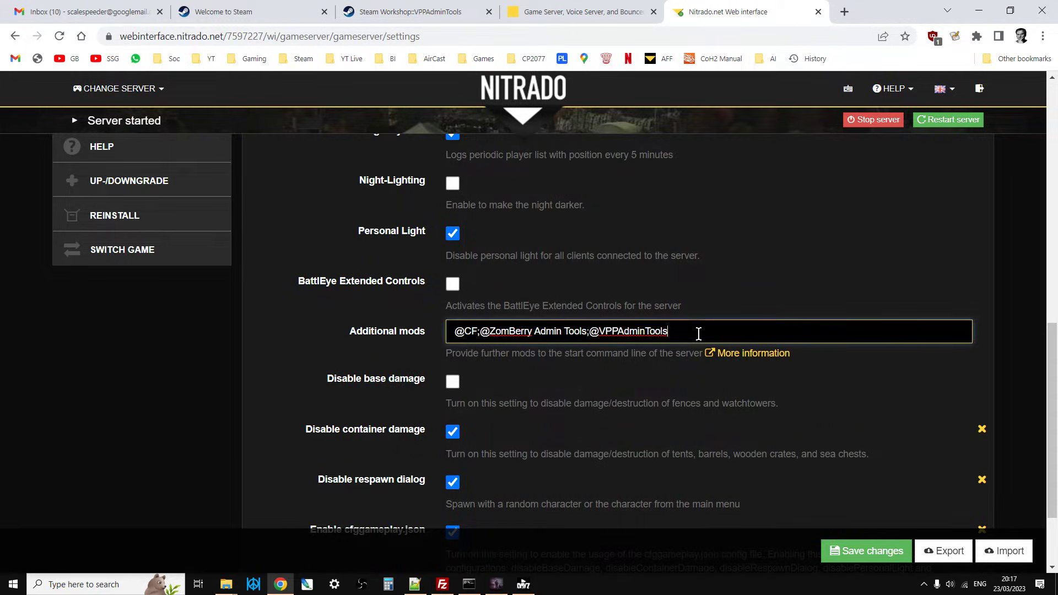
pyautogui.moveTo(348, 329); pyautogui.dragTo(446, 331)
pyautogui.moveTo(678, 332); pyautogui.dragTo(449, 333)
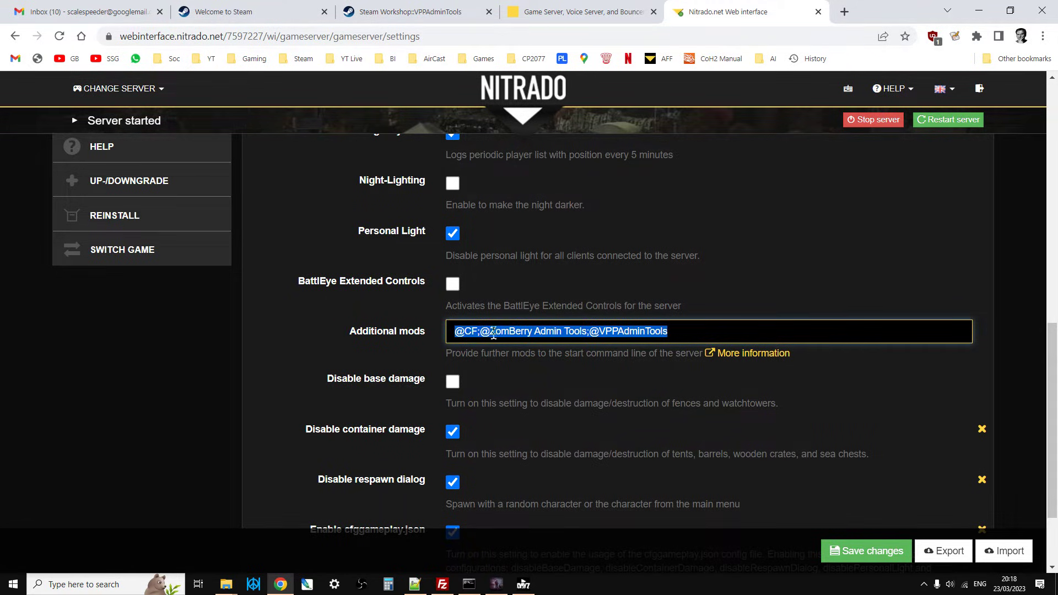
pyautogui.click(711, 336)
pyautogui.moveTo(588, 331); pyautogui.dragTo(672, 330)
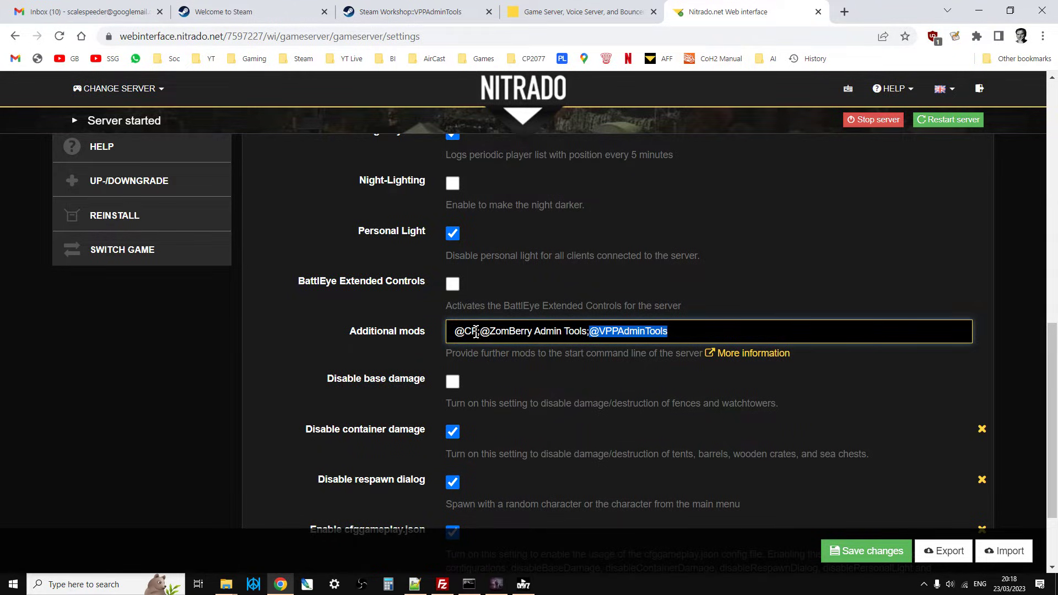
pyautogui.click(453, 333)
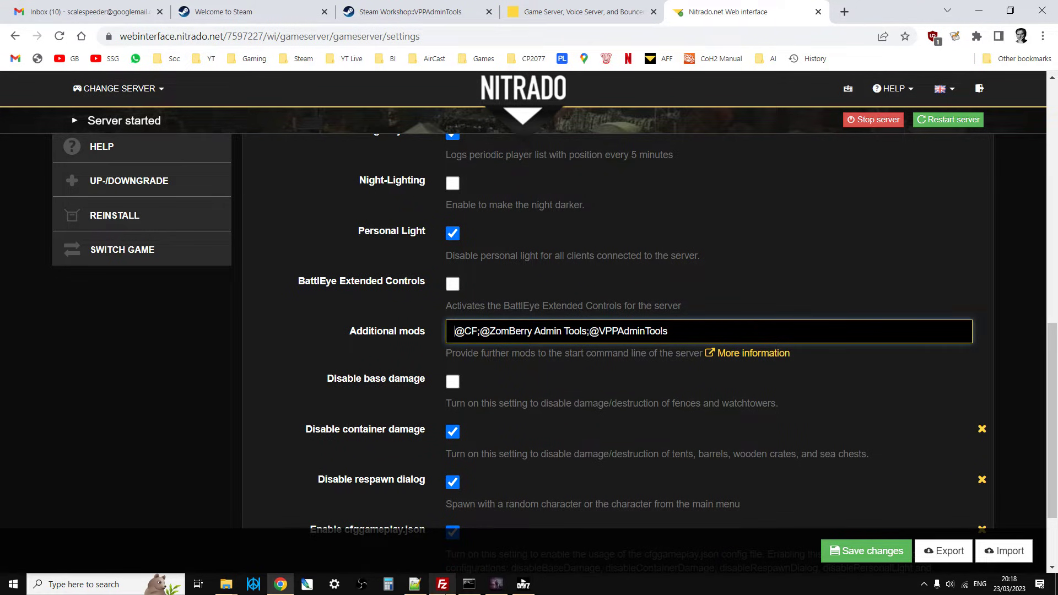
# Switch to FileZilla and look through the local DayZ !Workshop folder beside the remote dayzstandalone folder.
pyautogui.click(443, 585)
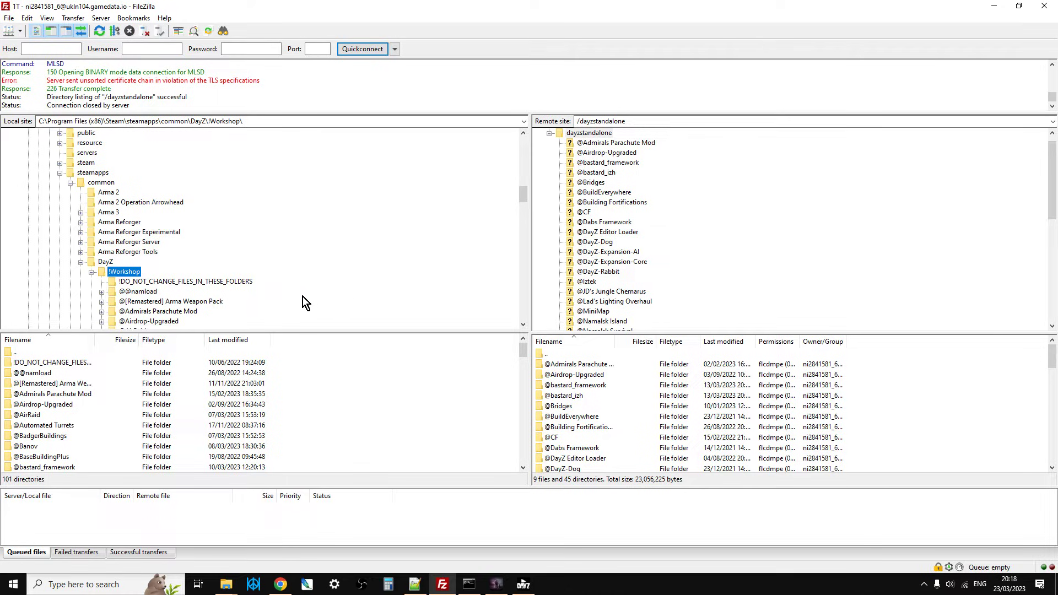
pyautogui.scroll(-2, 240, 269)
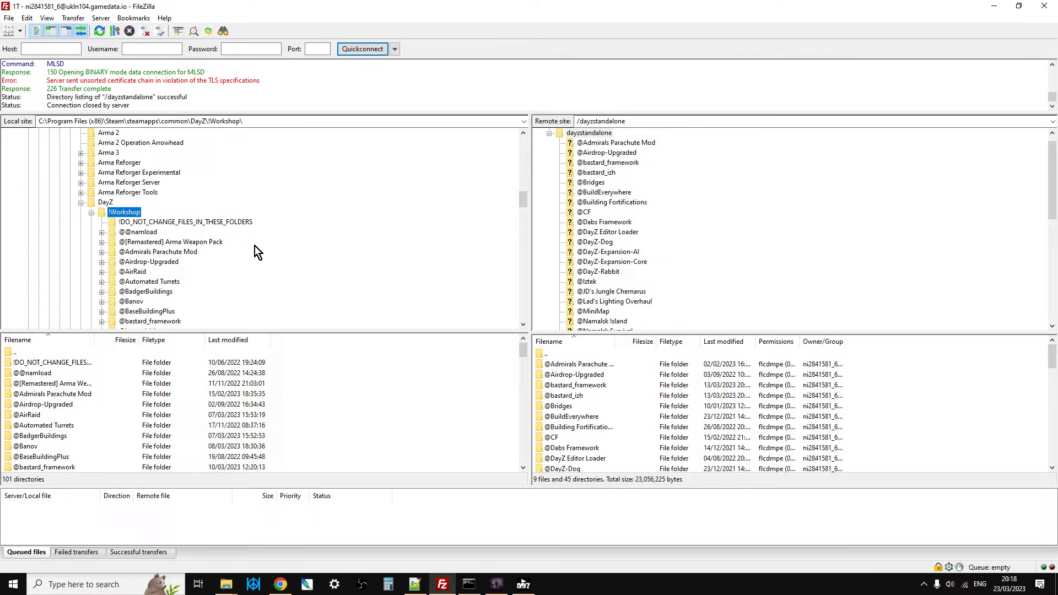
pyautogui.scroll(-1, 167, 207)
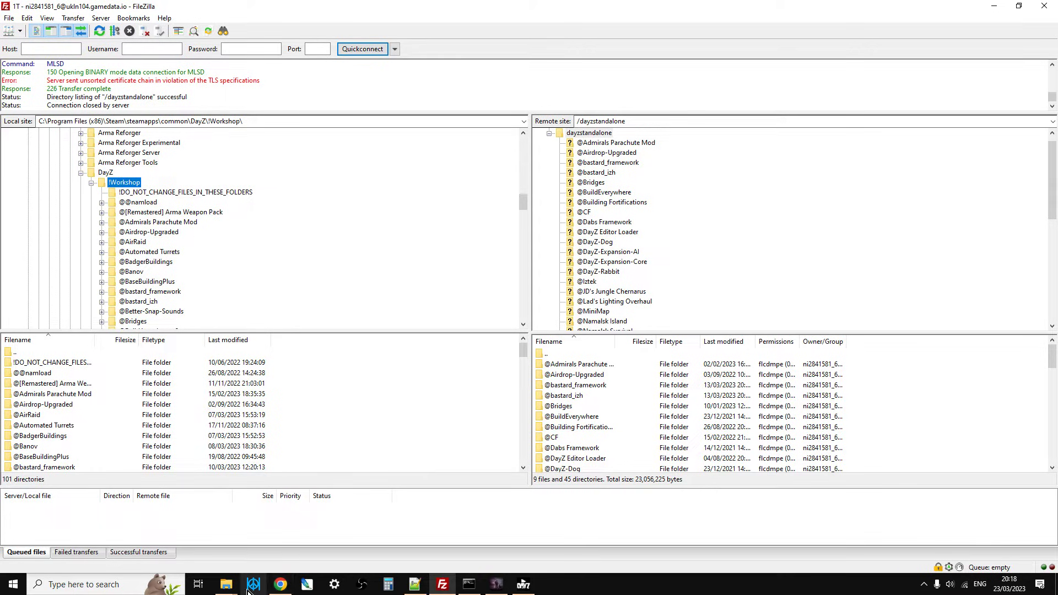
# In File Explorer, open the !Workshop folder inside the DayZ installation and copy its full path.
pyautogui.moveTo(228, 590)
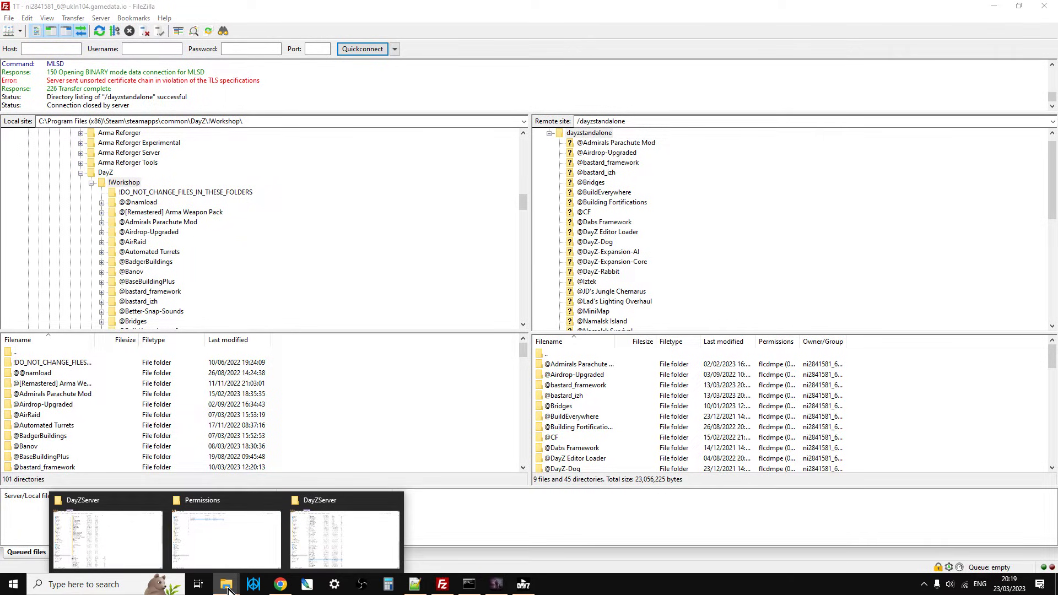
pyautogui.click(146, 530)
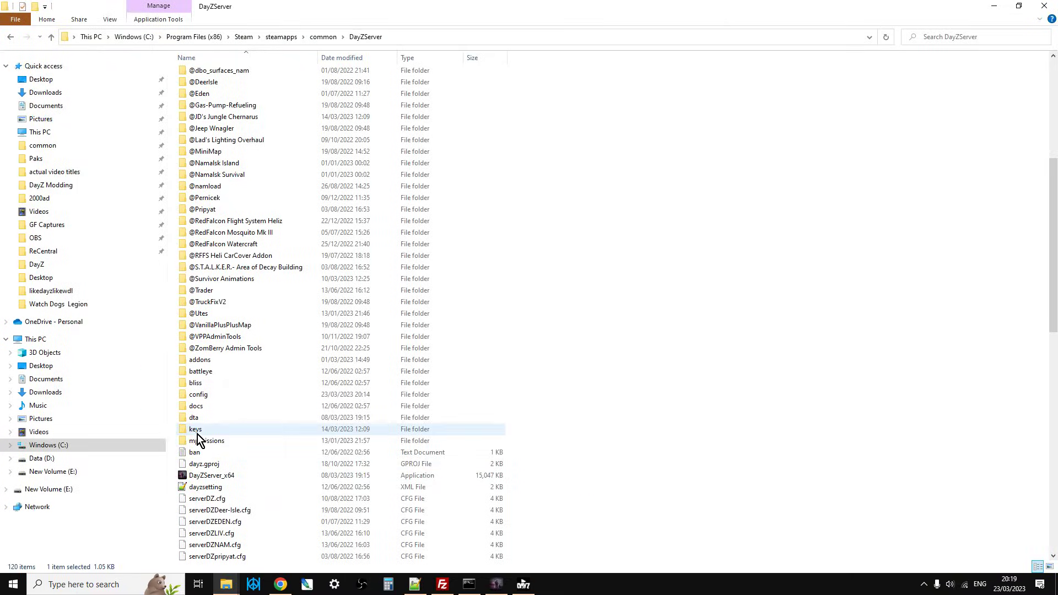
pyautogui.scroll(8, 319, 433)
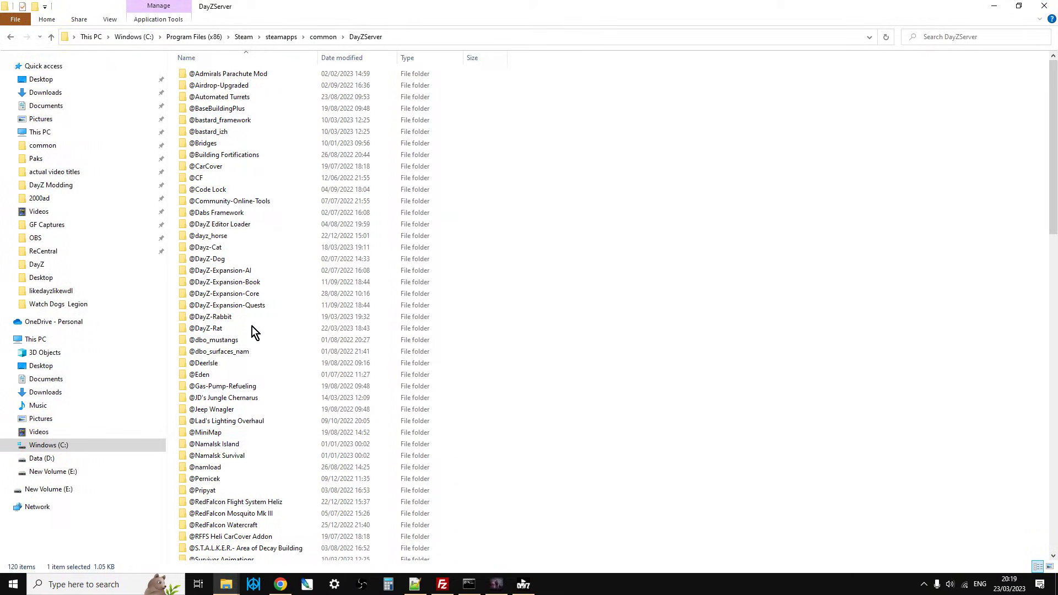
pyautogui.click(50, 36)
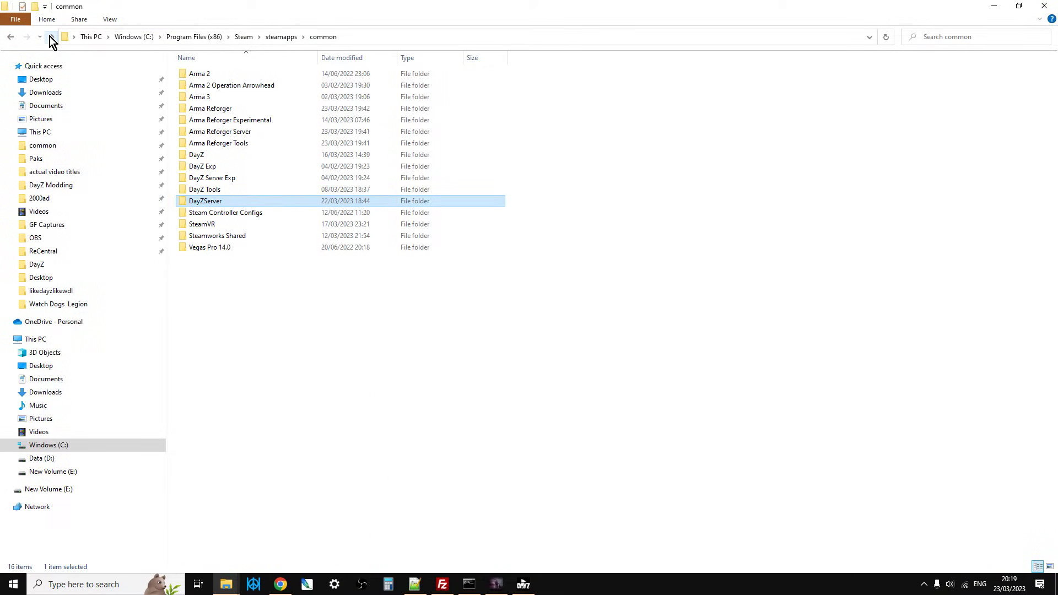
pyautogui.doubleClick(225, 154)
pyautogui.doubleClick(215, 76)
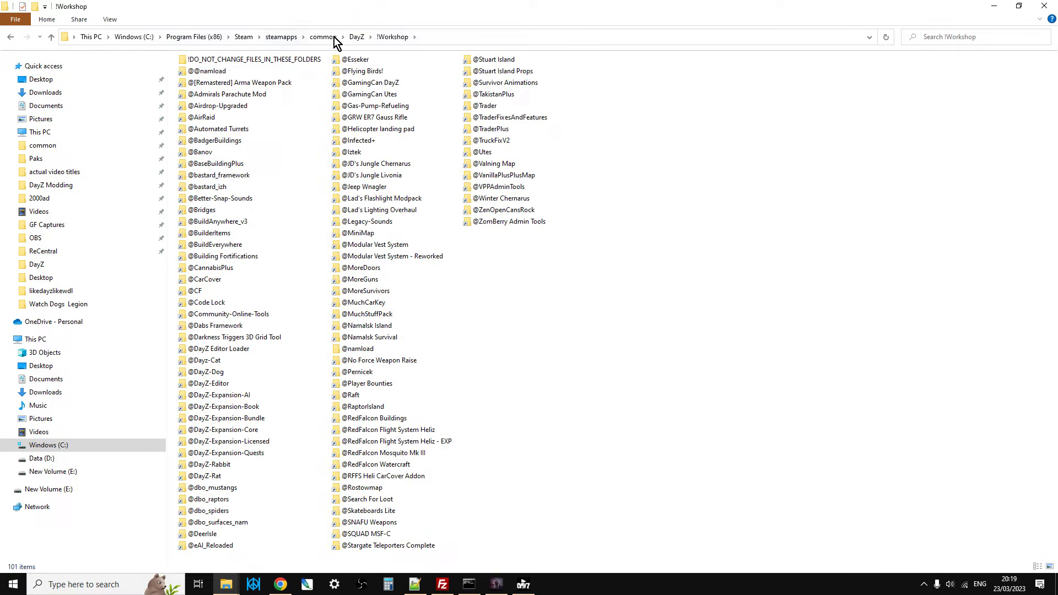
pyautogui.click(490, 39)
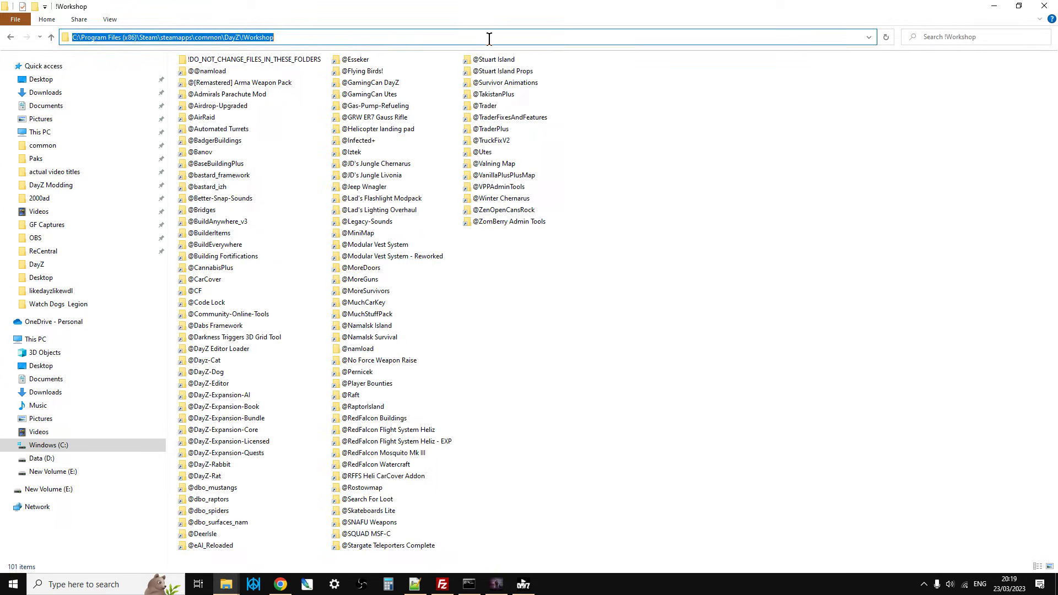
pyautogui.rightClick(217, 36)
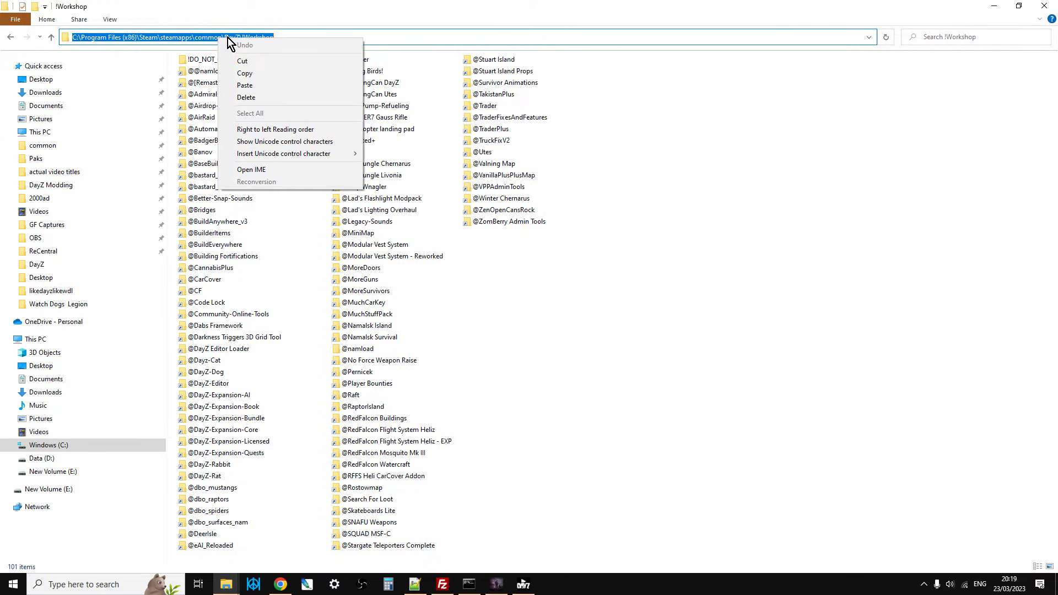
pyautogui.click(254, 75)
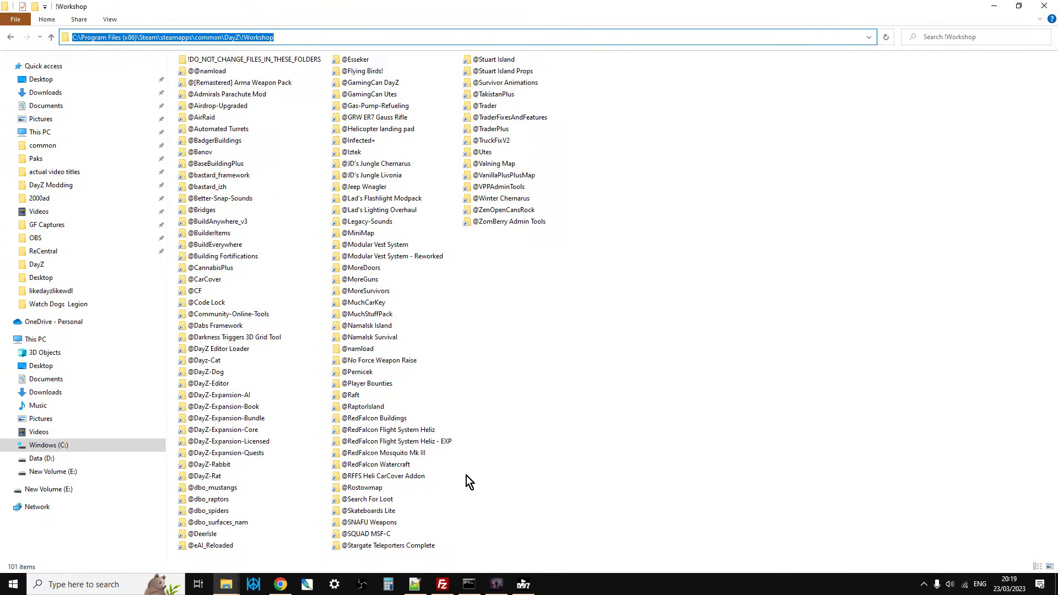
# In FileZilla, replace the local site path with the copied C:\Program Files (x86)\Steam\steamapps\common\DayZ\!Workshop.
pyautogui.click(442, 584)
pyautogui.click(265, 122)
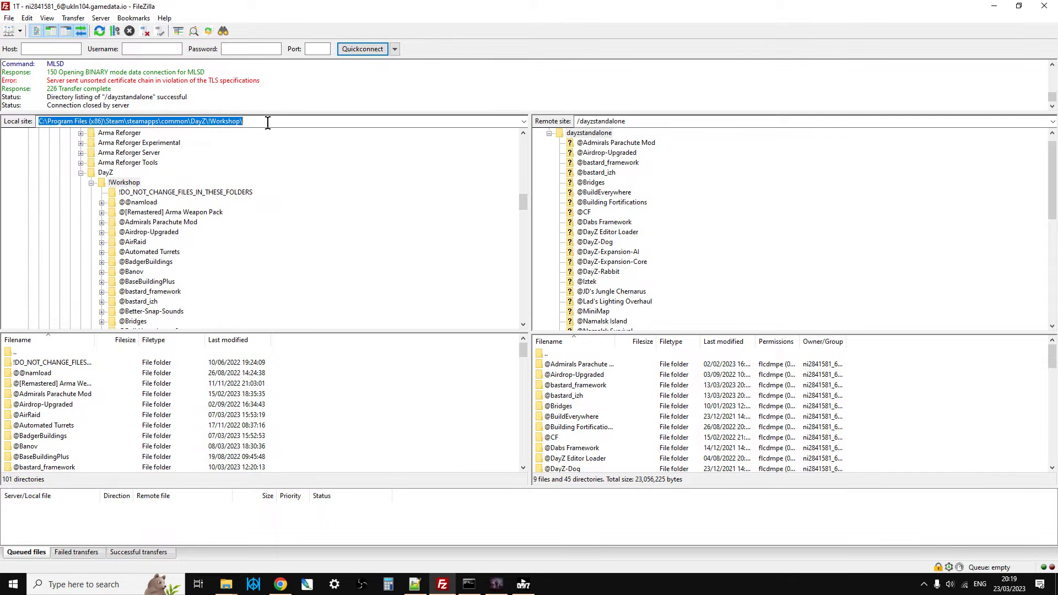
pyautogui.rightClick(220, 120)
pyautogui.click(265, 169)
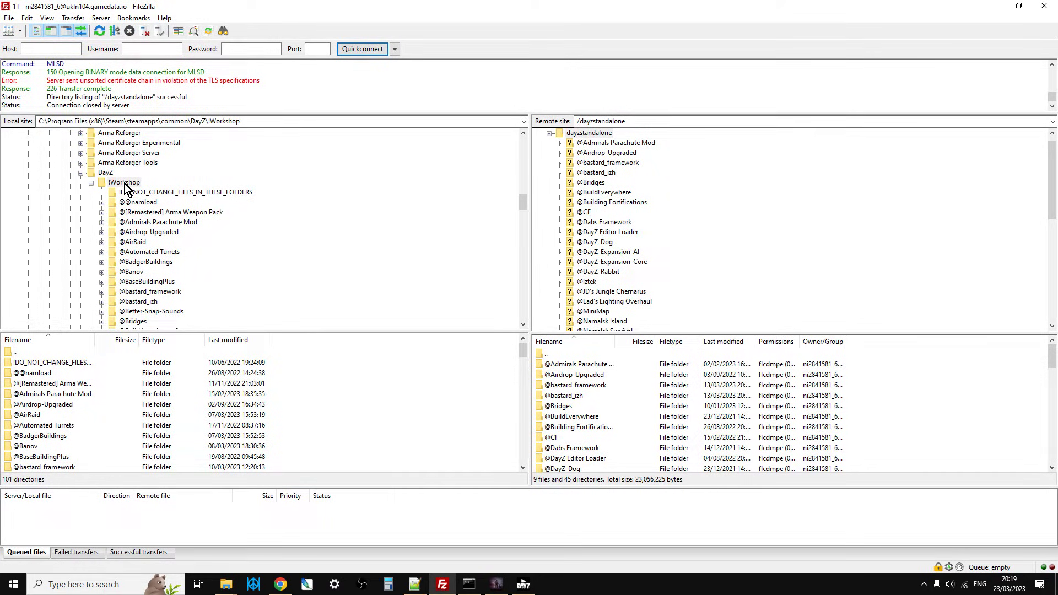
pyautogui.click(574, 133)
pyautogui.scroll(-12, 204, 228)
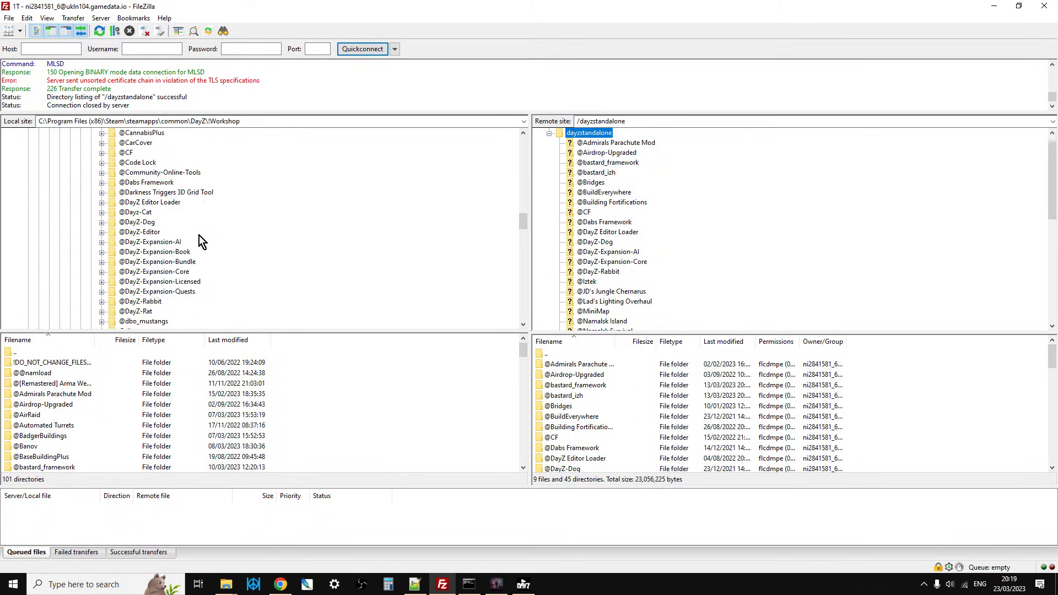
pyautogui.scroll(-8, 199, 234)
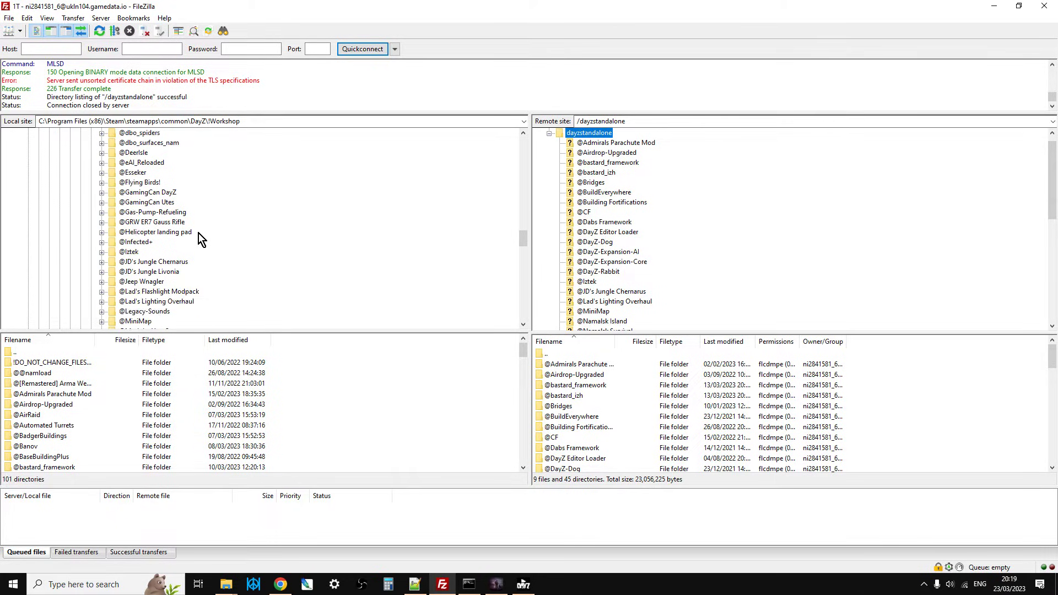
pyautogui.scroll(-12, 197, 233)
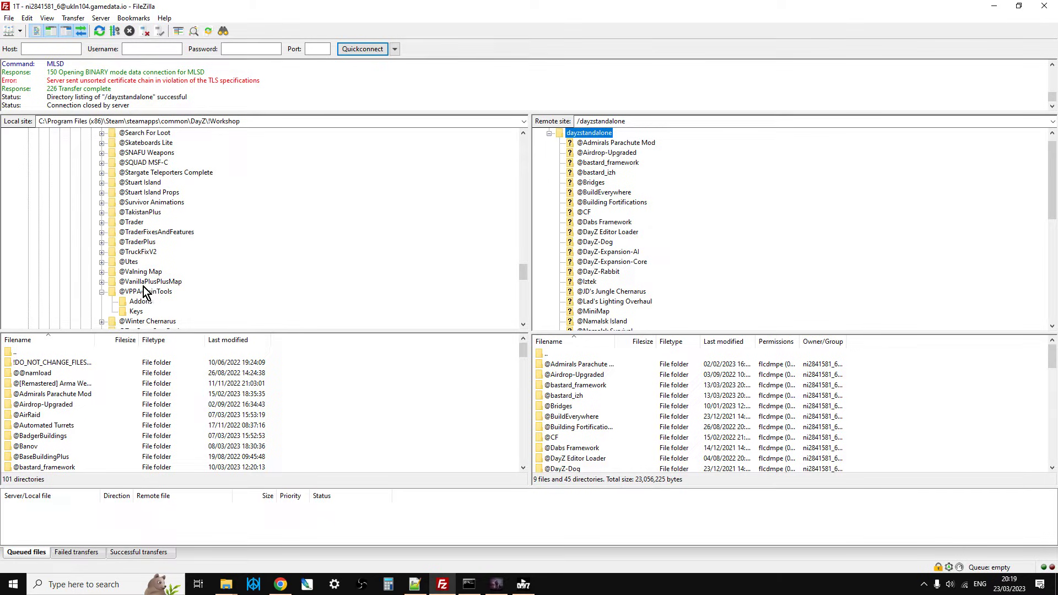
pyautogui.click(147, 293)
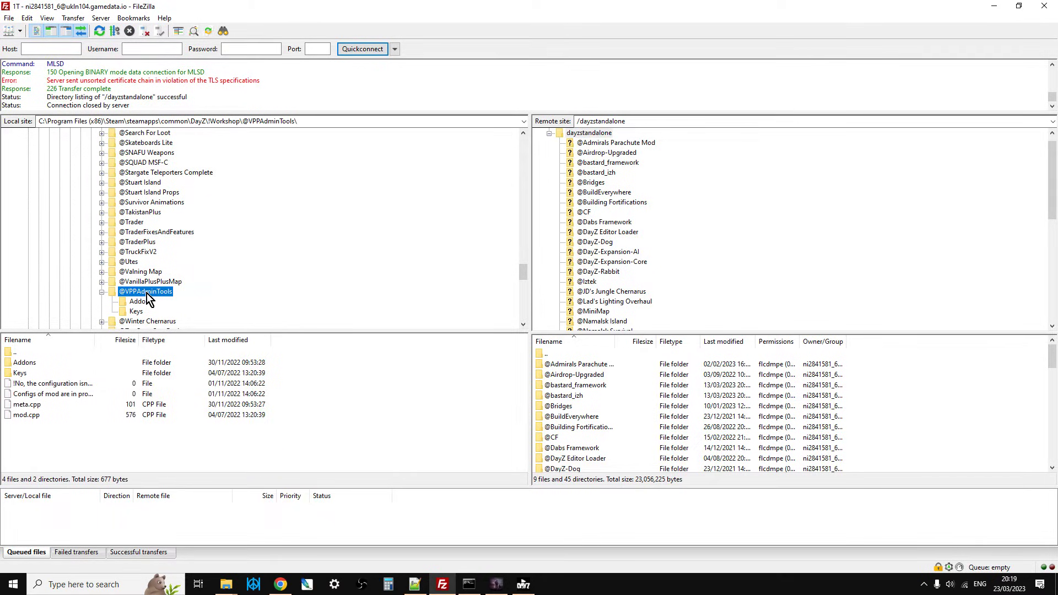
pyautogui.rightClick(147, 293)
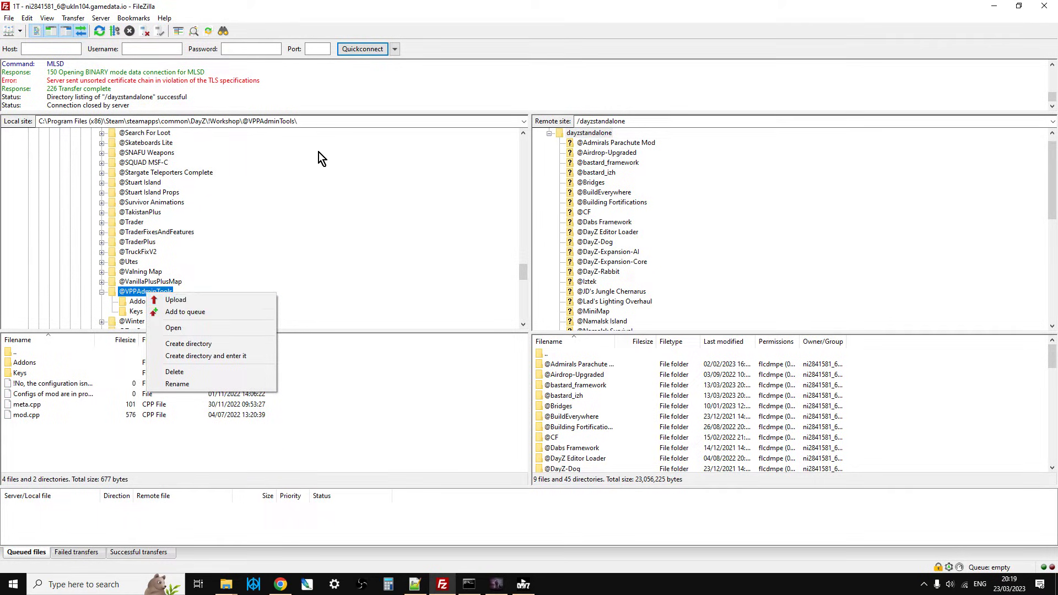
pyautogui.click(686, 279)
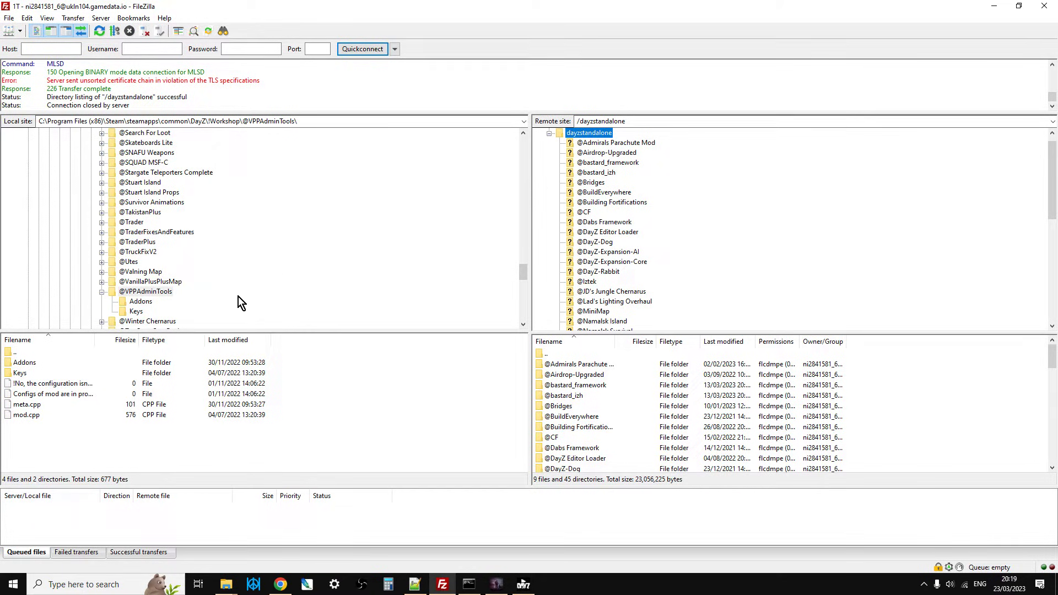
pyautogui.scroll(-2, 213, 285)
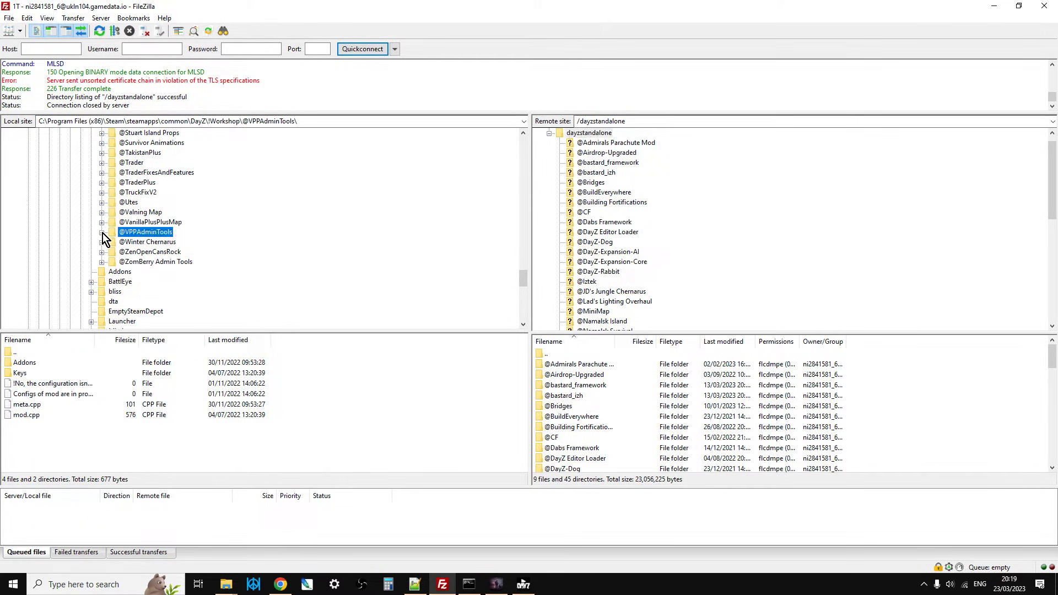
pyautogui.click(136, 251)
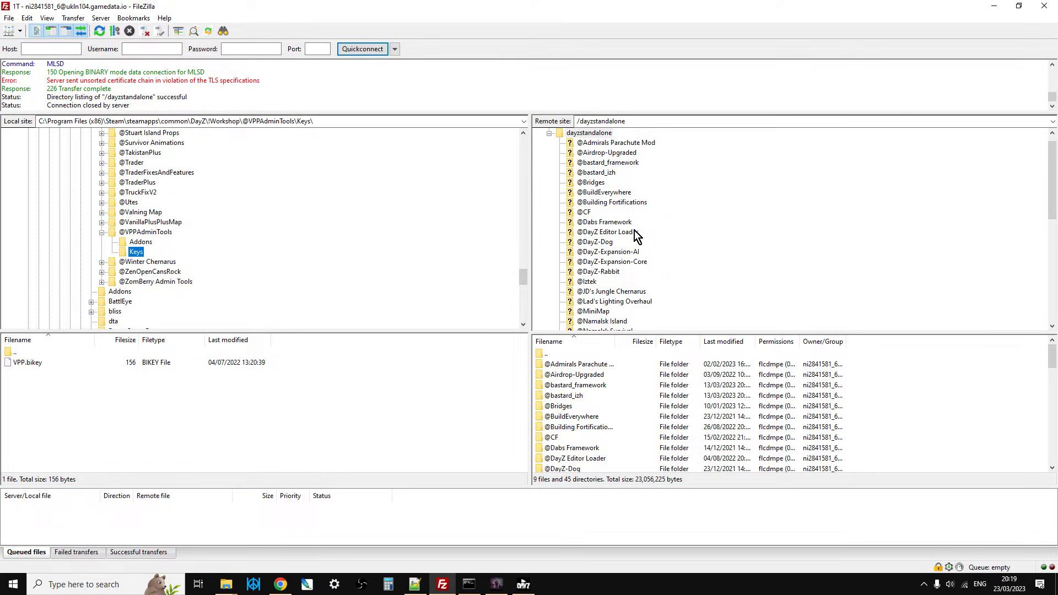
pyautogui.scroll(-7, 630, 242)
pyautogui.scroll(-2, 634, 238)
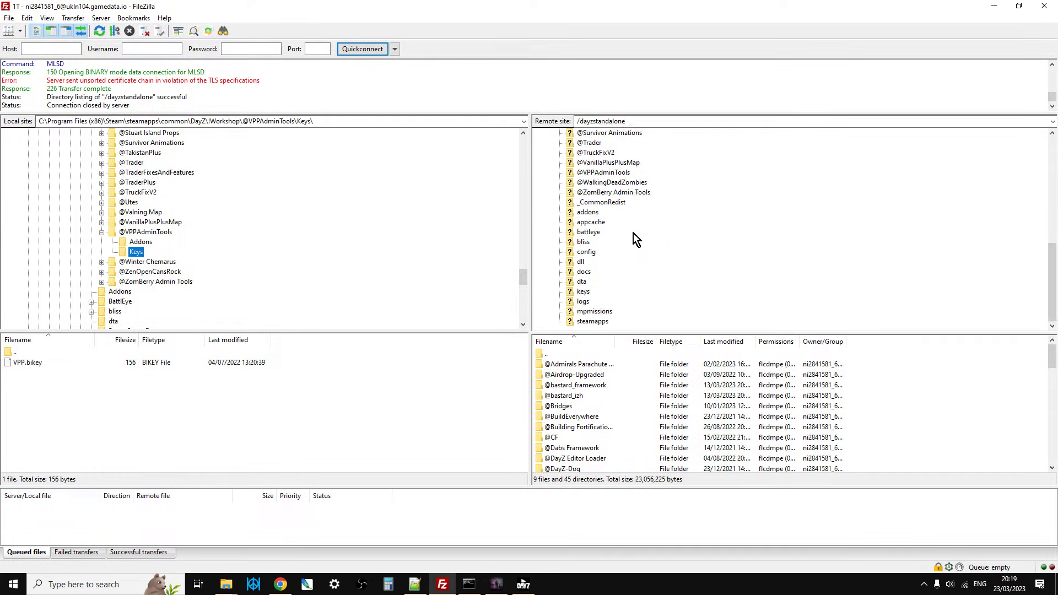
pyautogui.click(570, 292)
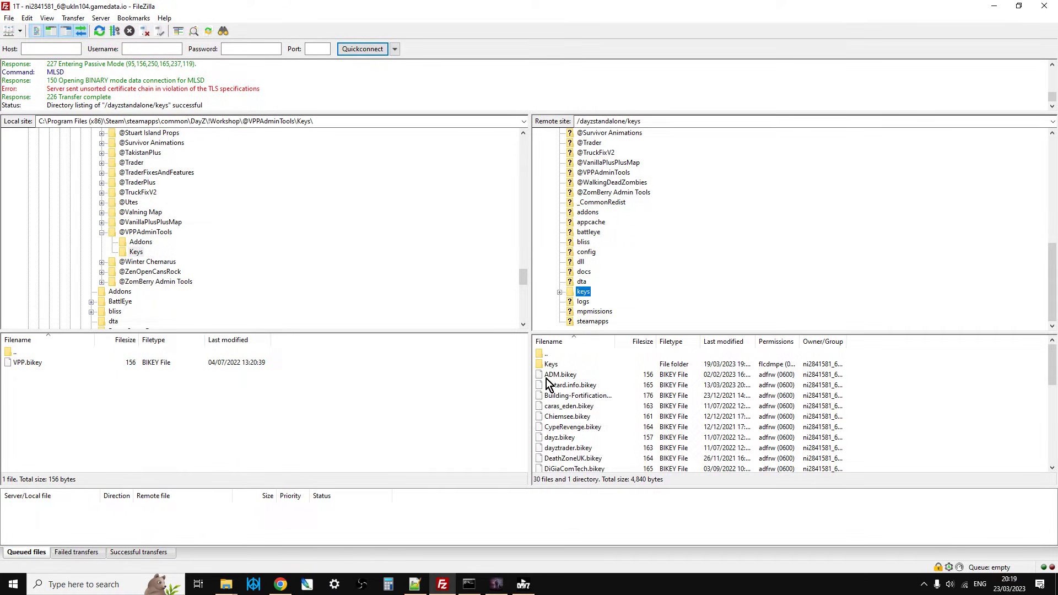
pyautogui.click(40, 366)
pyautogui.rightClick(39, 366)
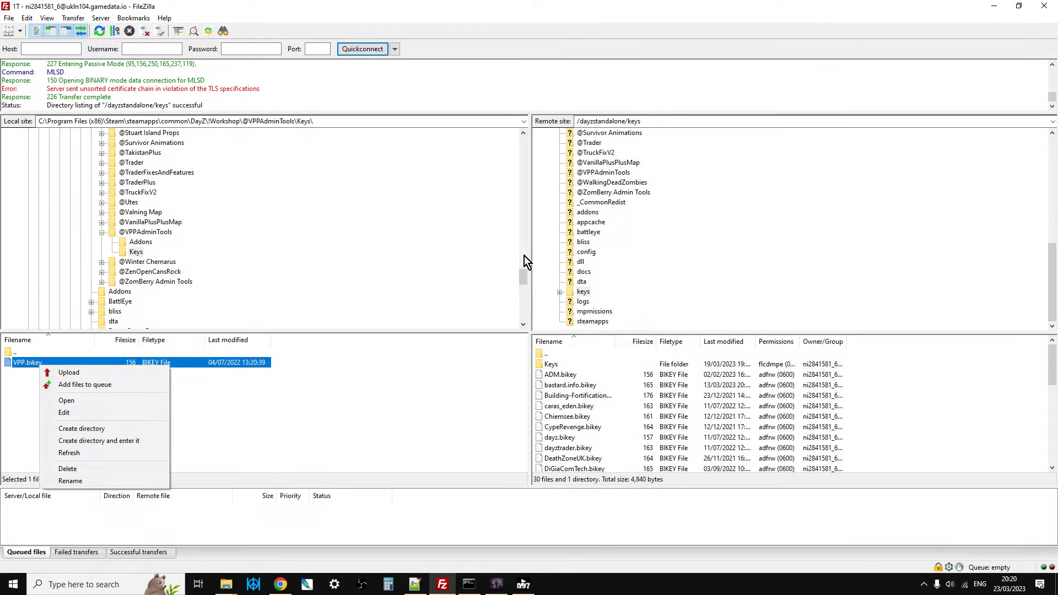
pyautogui.click(490, 405)
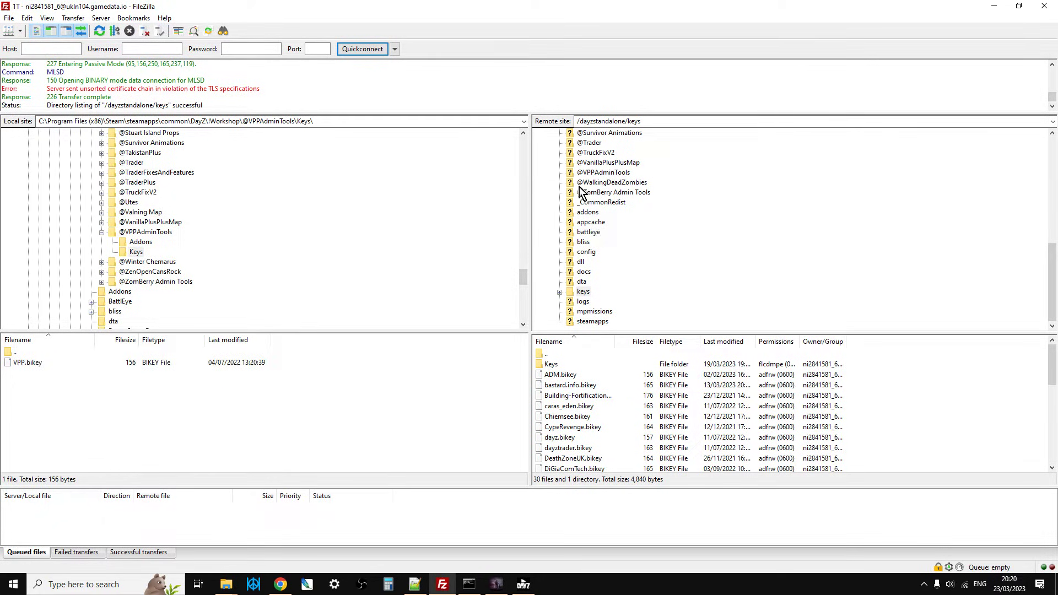
pyautogui.click(280, 584)
pyautogui.click(705, 329)
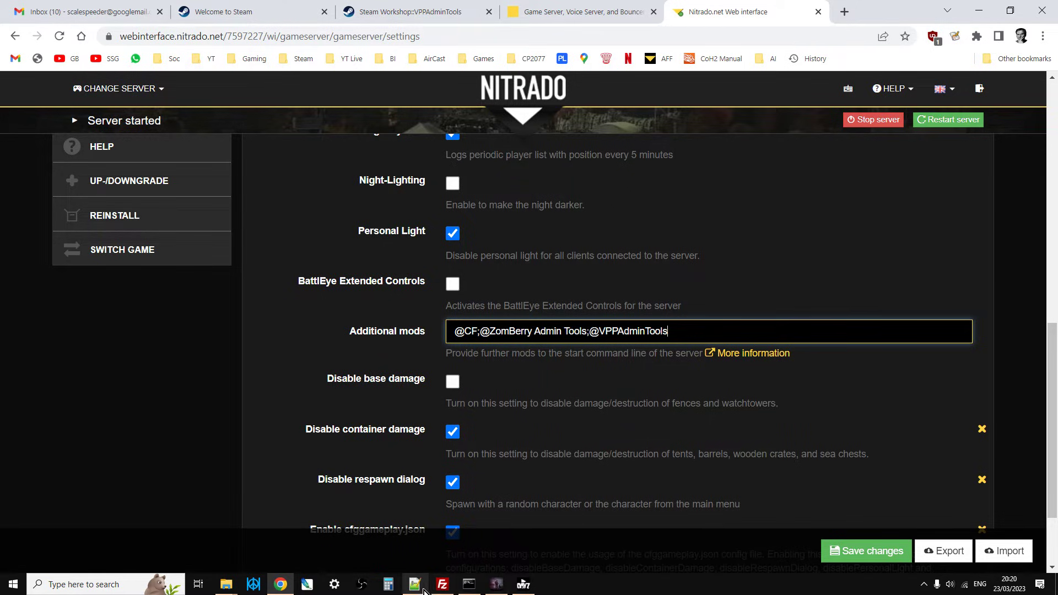
# Return to FileZilla, expand the remote dayzstandalone config folder and open its VPPAdminTools subfolder.
pyautogui.click(442, 584)
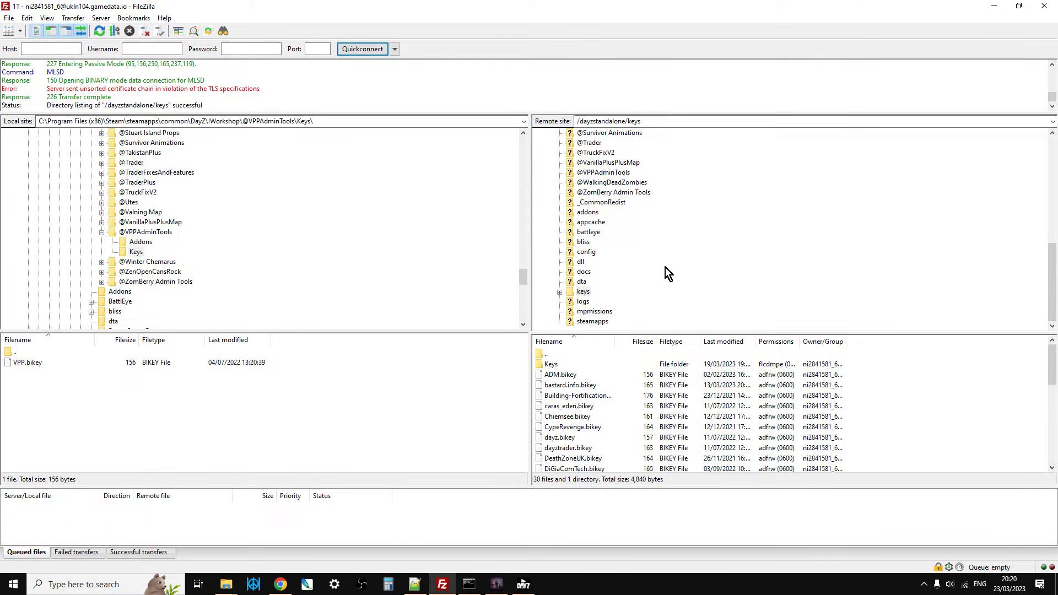
pyautogui.click(576, 253)
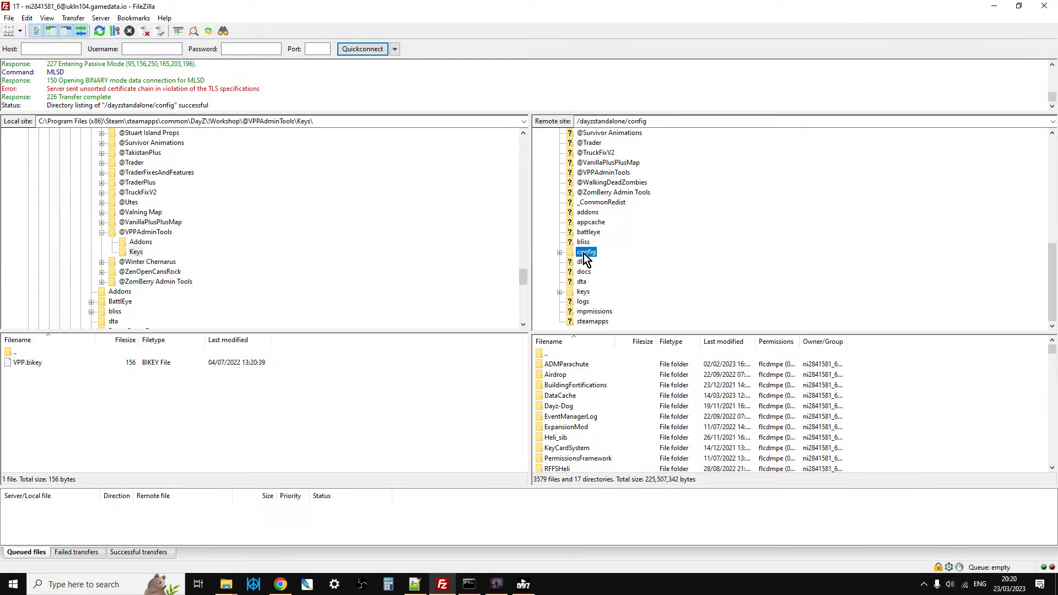
pyautogui.click(559, 253)
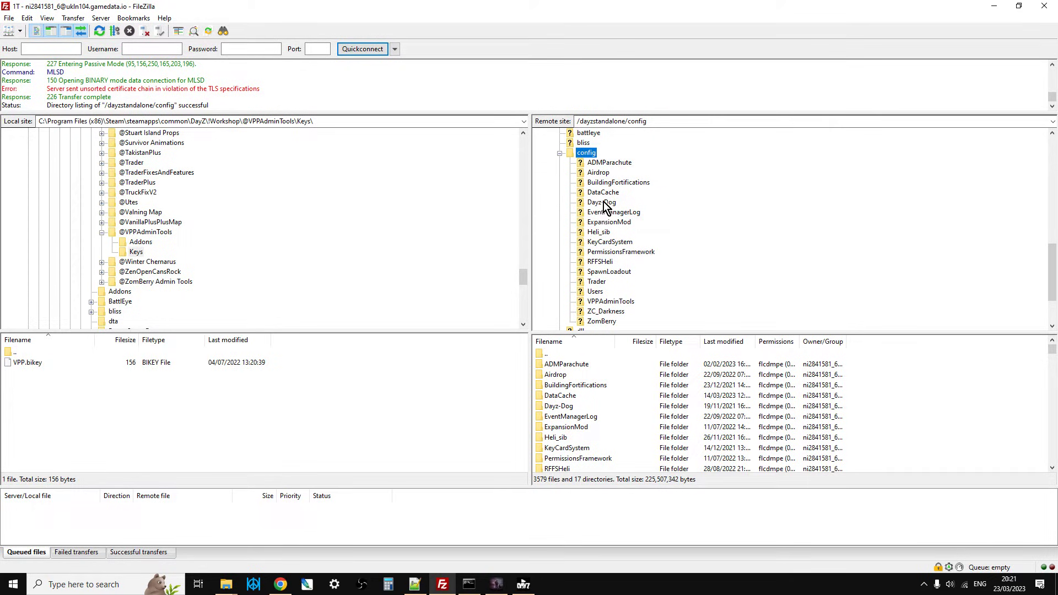
pyautogui.scroll(-1, 604, 202)
pyautogui.click(600, 272)
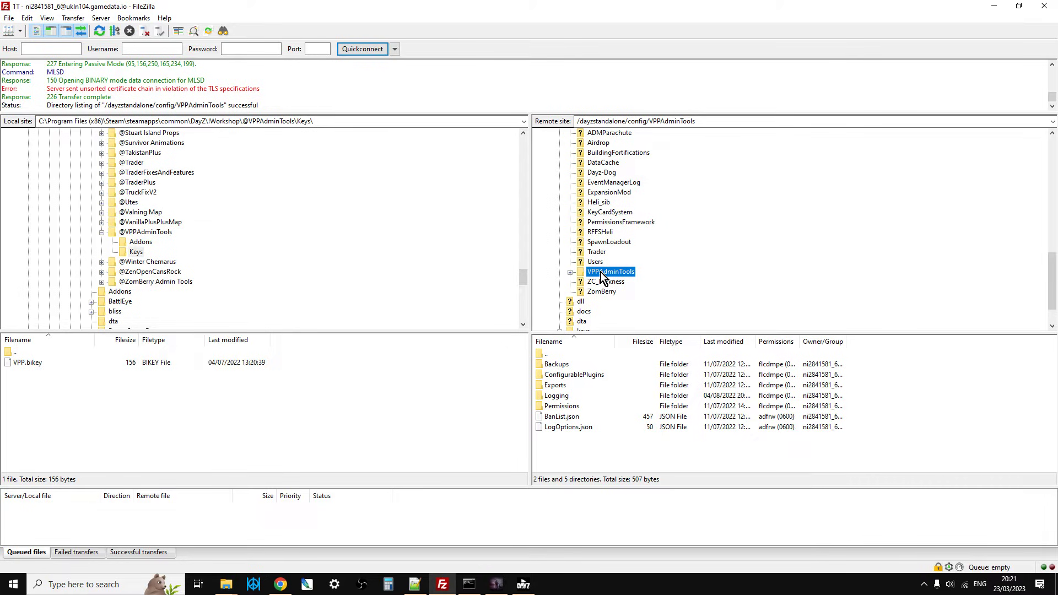
pyautogui.click(570, 272)
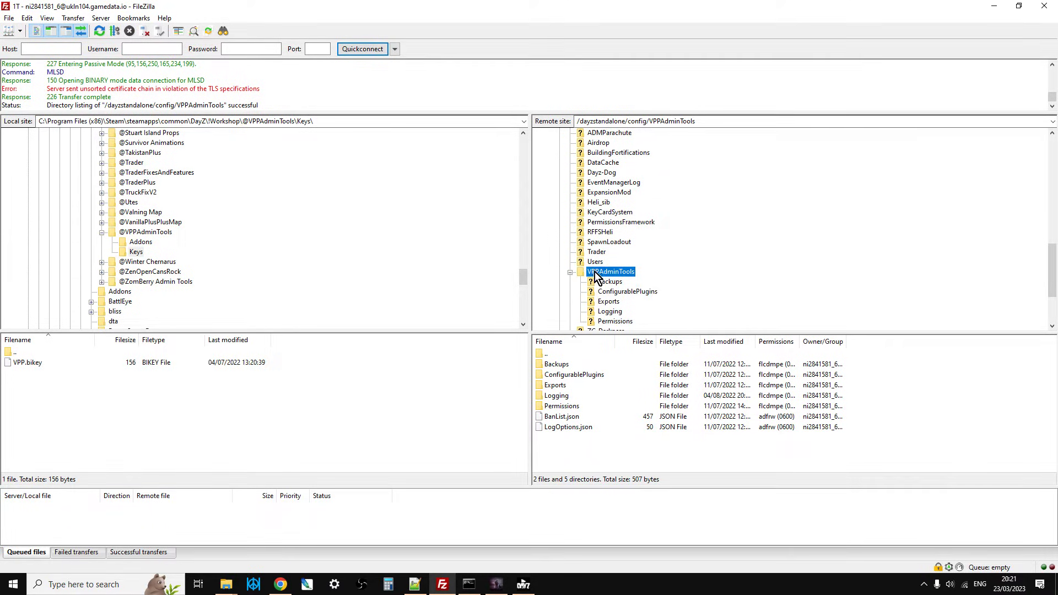
# Open the remote VPPAdminTools Permissions folder and view the file options for credentials.txt without choosing any.
pyautogui.doubleClick(560, 408)
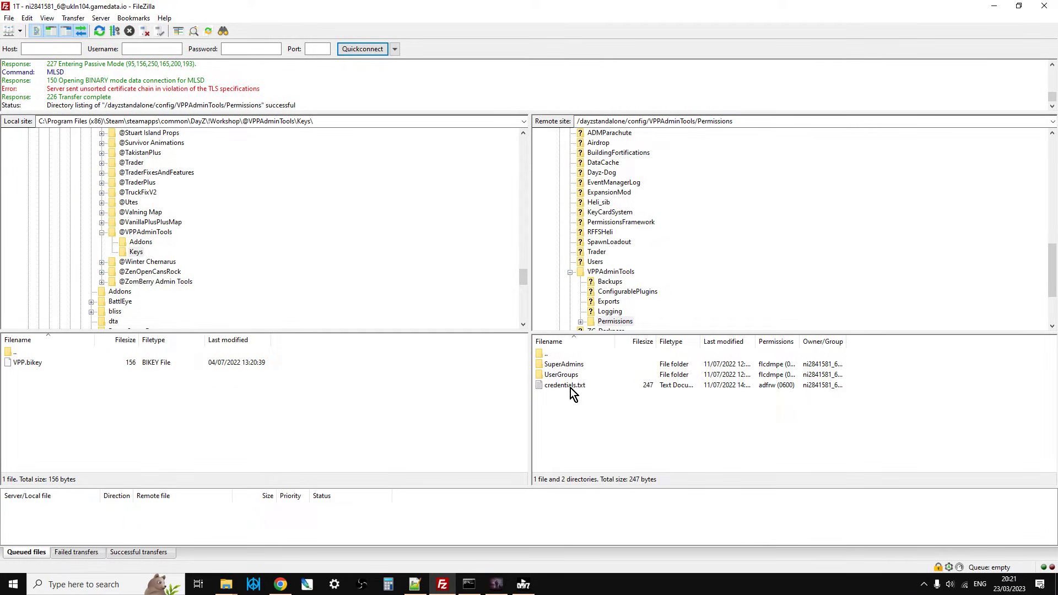
pyautogui.click(554, 387)
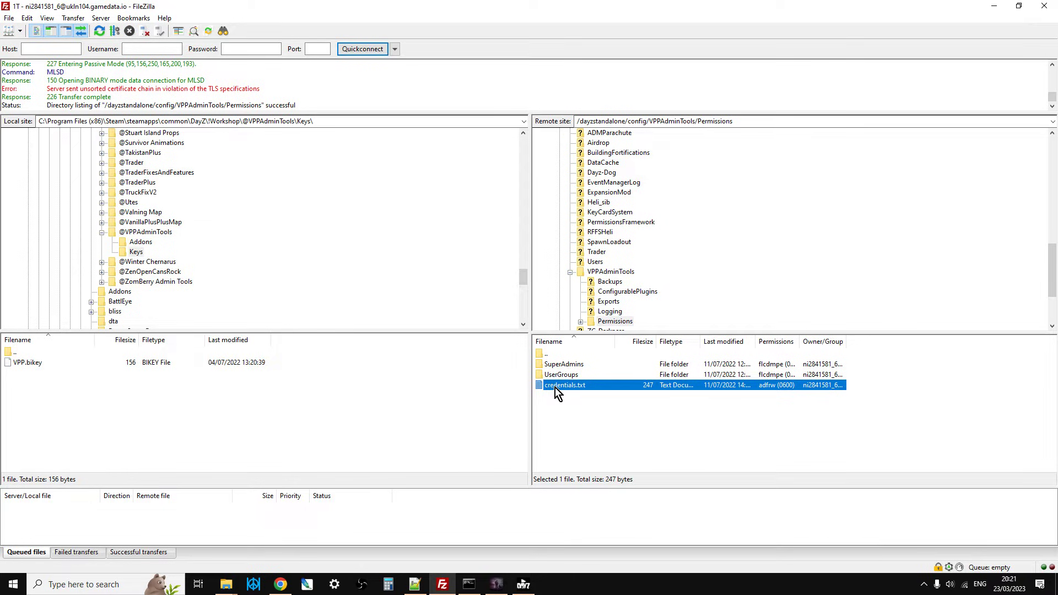
pyautogui.rightClick(554, 388)
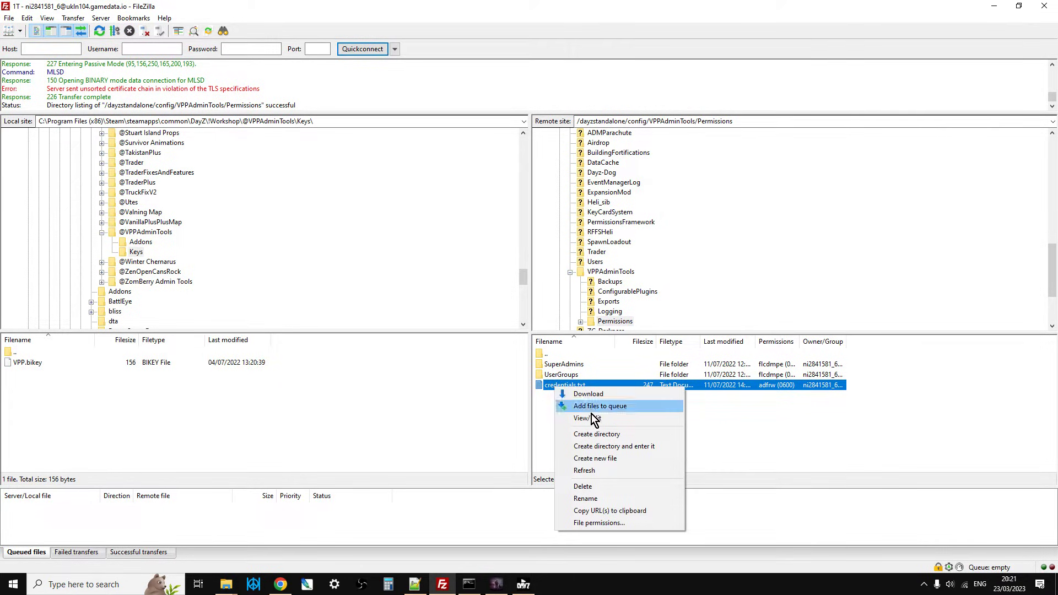
pyautogui.click(726, 392)
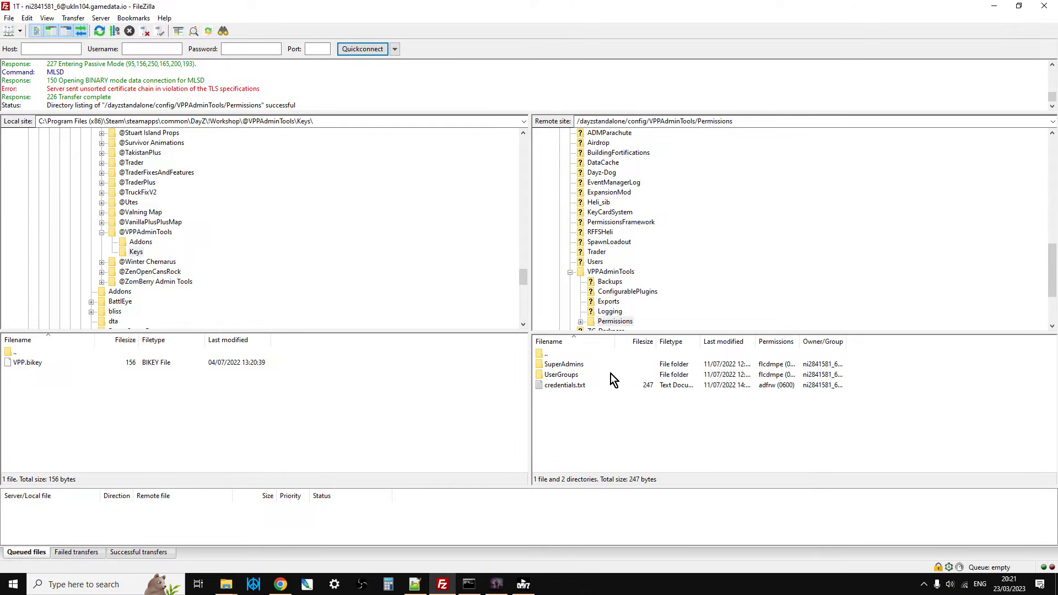
# Open the SuperAdmins folder, select SuperAdmins.txt, and switch to the Nitrado page in Chrome to locate the server restart option.
pyautogui.doubleClick(576, 365)
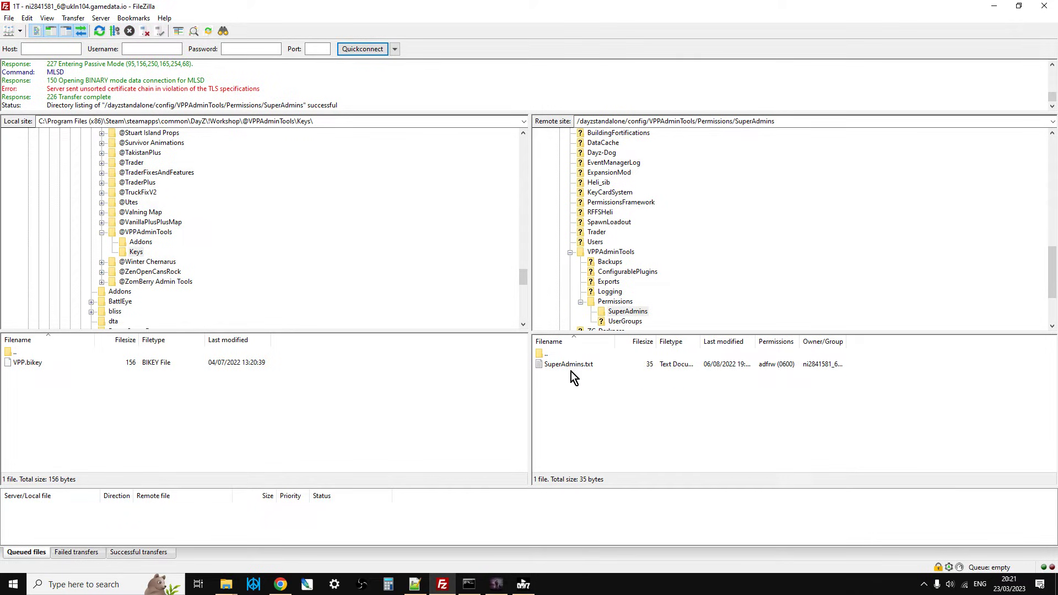
pyautogui.click(563, 369)
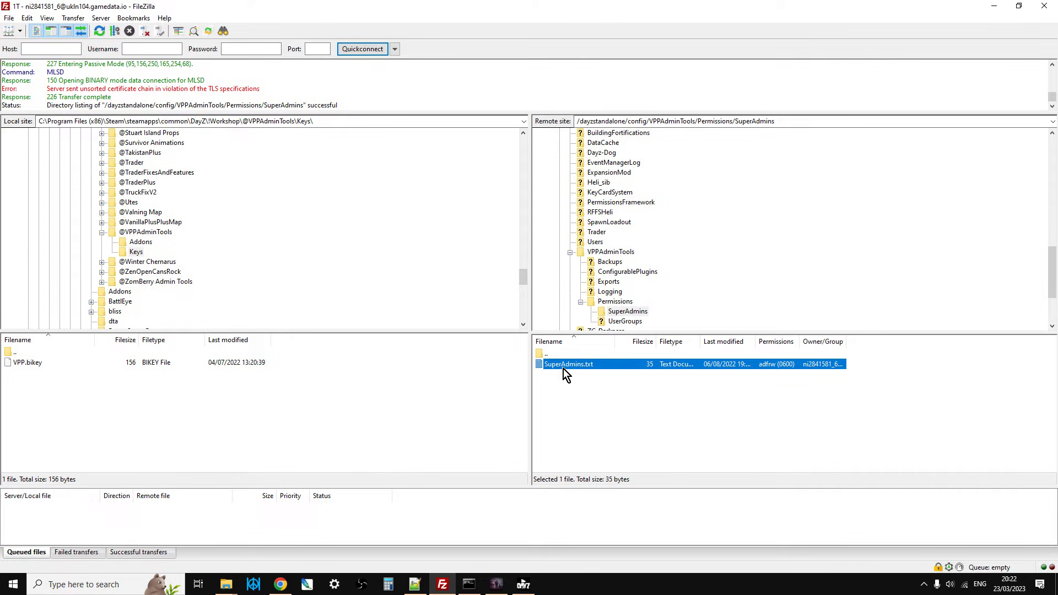
pyautogui.click(280, 584)
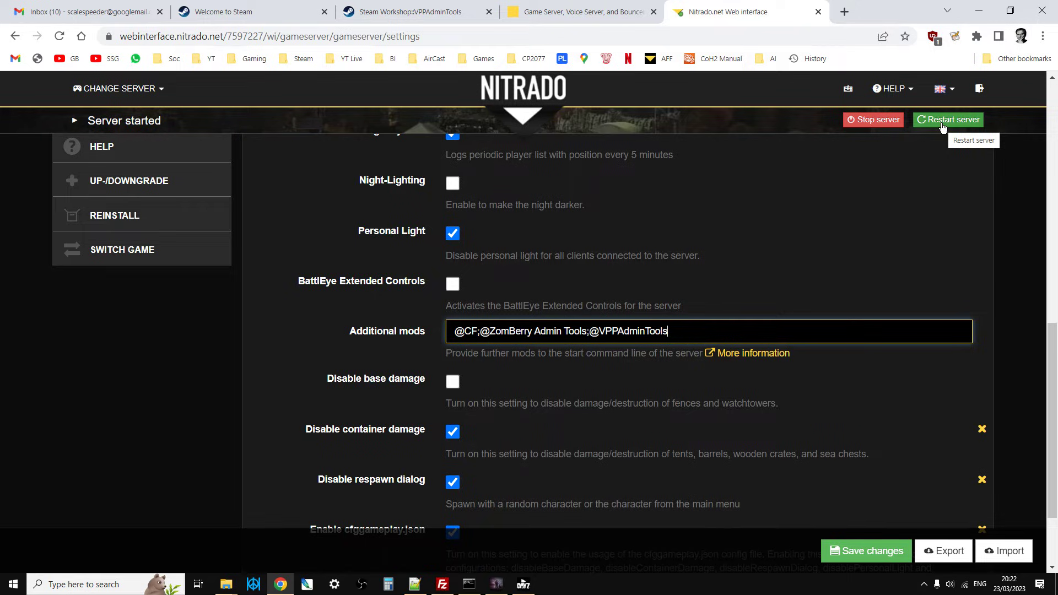
# Return to FileZilla, go back to the remote Permissions folder and reverse its filename sort order.
pyautogui.click(442, 582)
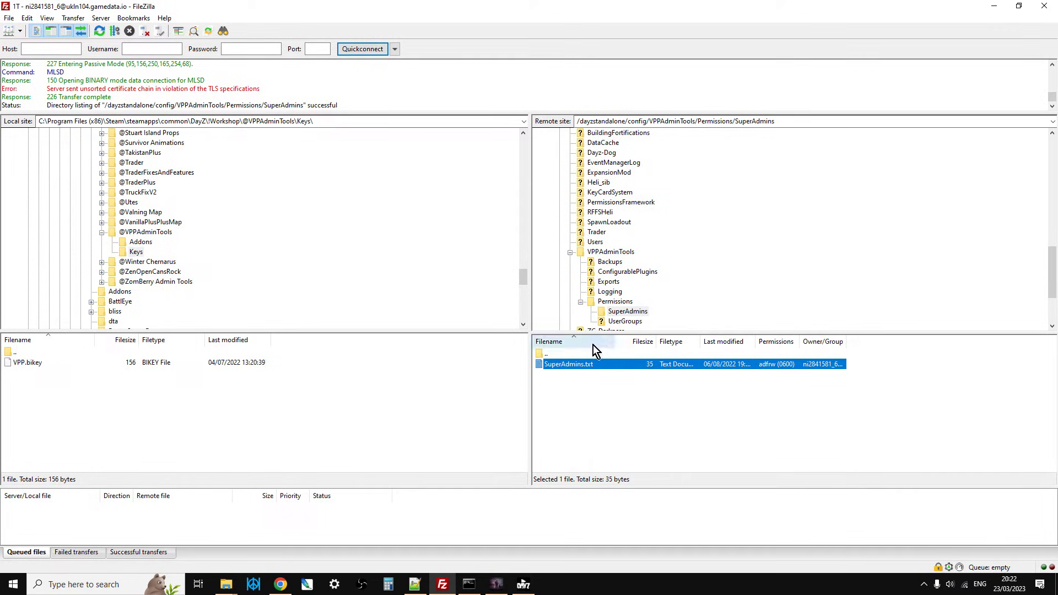
pyautogui.scroll(-2, 626, 304)
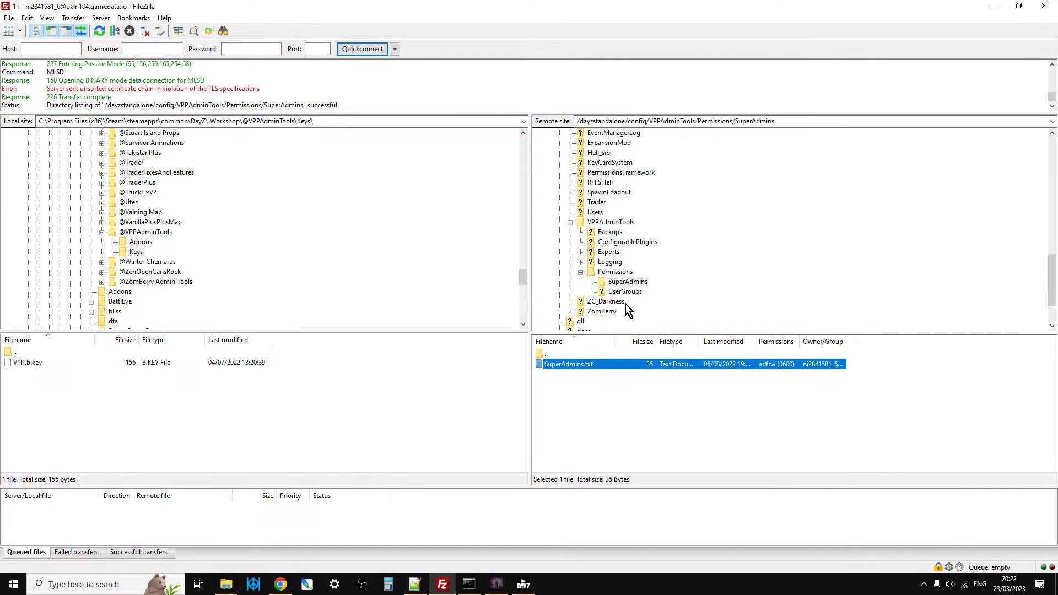
pyautogui.scroll(-1, 630, 301)
pyautogui.doubleClick(611, 212)
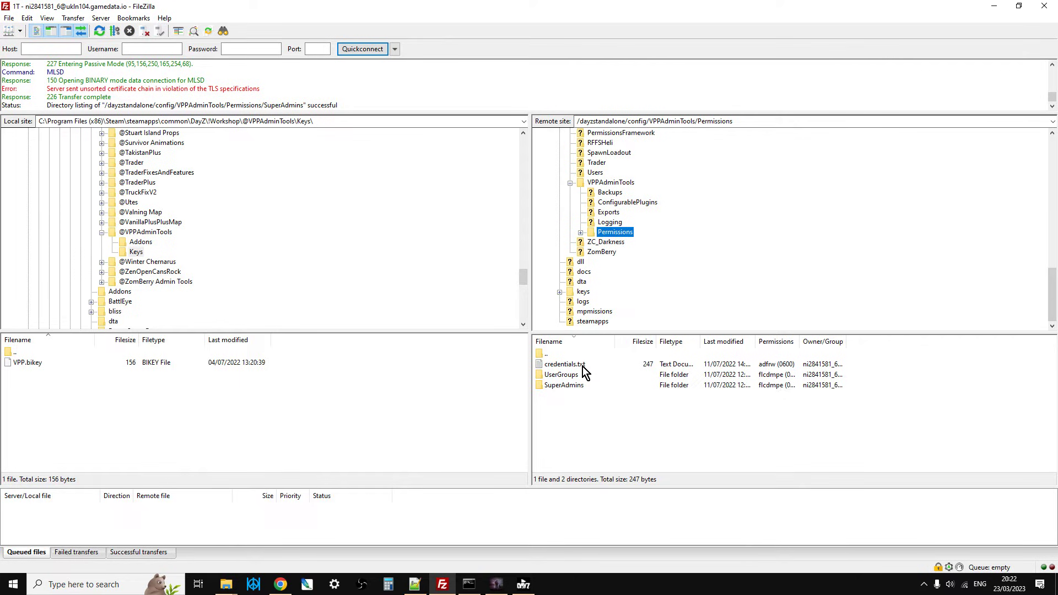
pyautogui.click(571, 339)
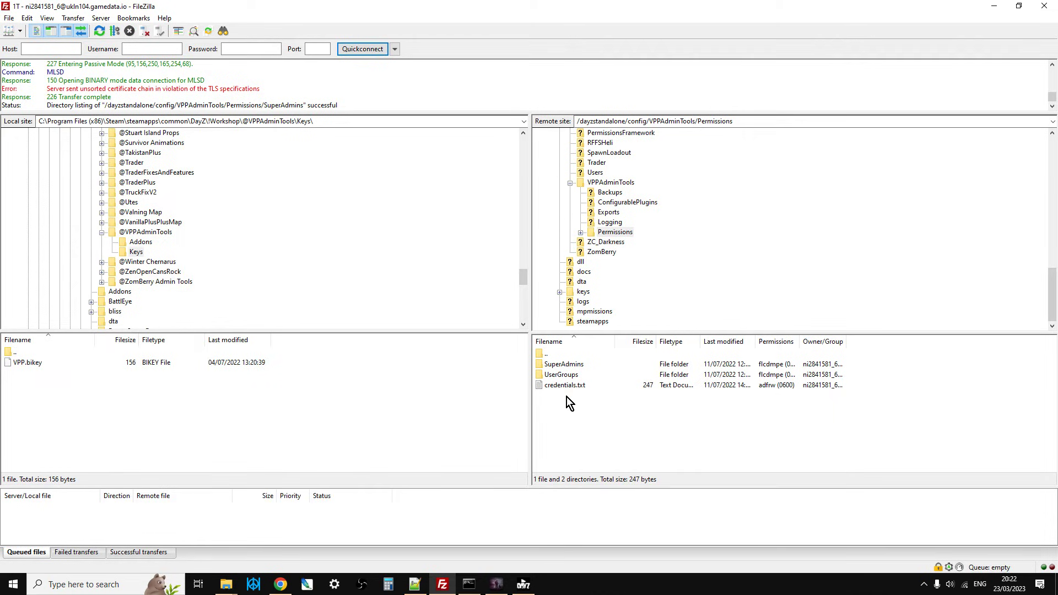
# Switch to the DayZ launcher and join the local LAN server, setting up its required DLCs and mods.
pyautogui.click(498, 584)
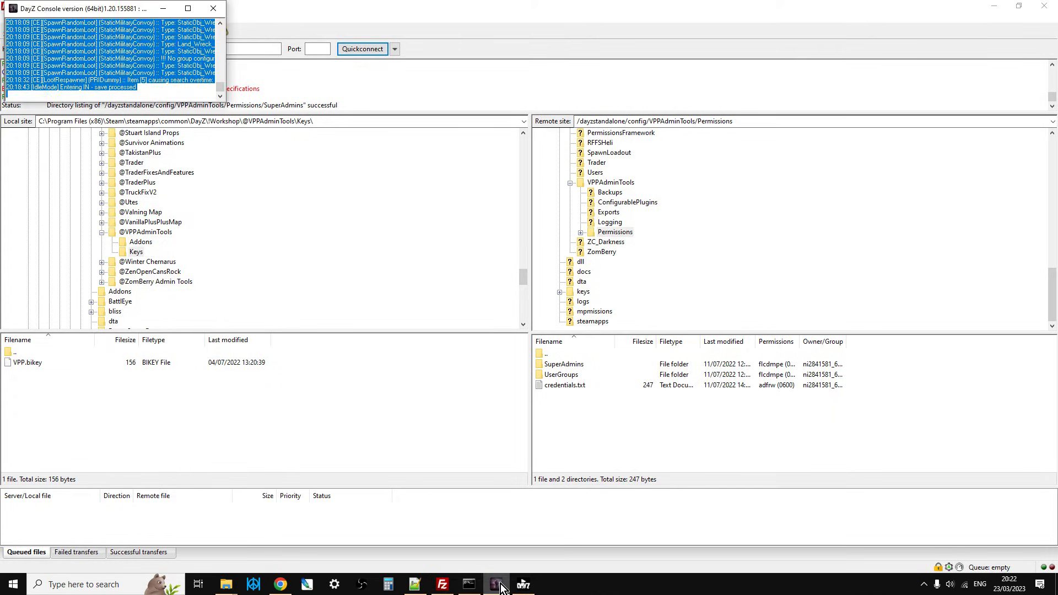
pyautogui.click(523, 584)
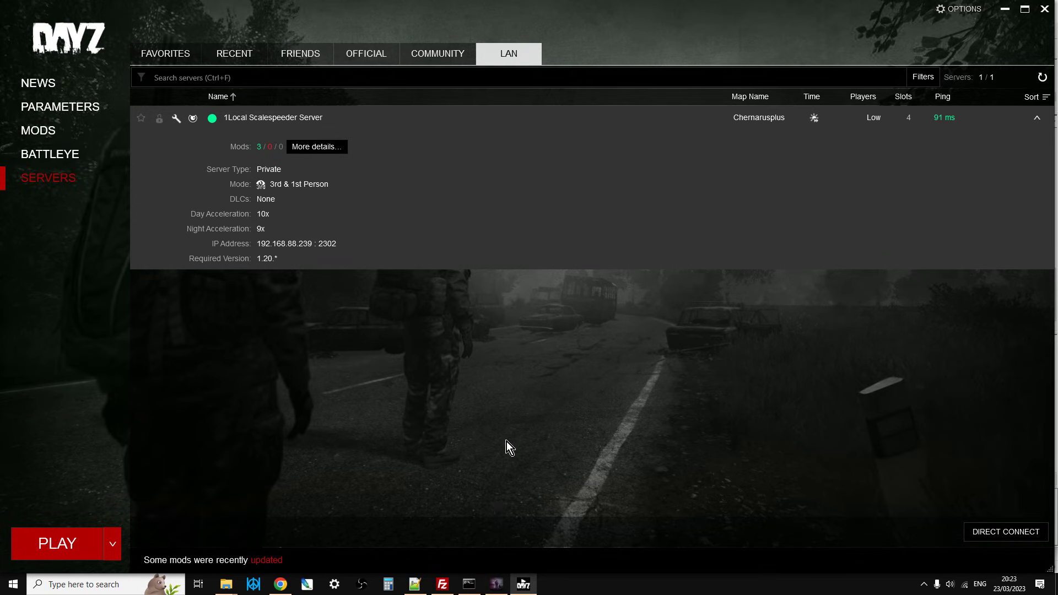
pyautogui.moveTo(470, 233)
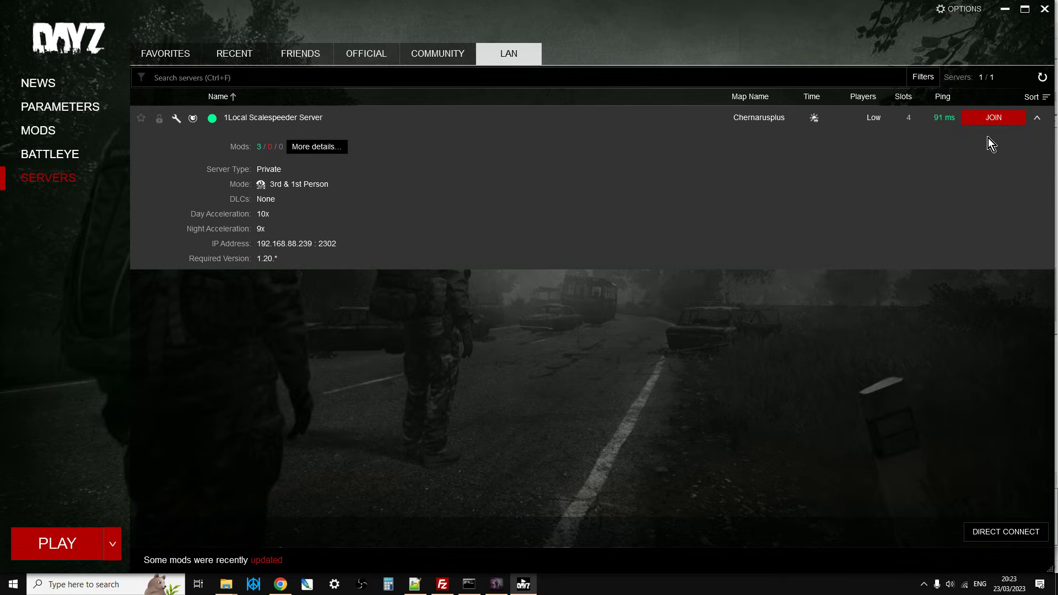
pyautogui.click(992, 118)
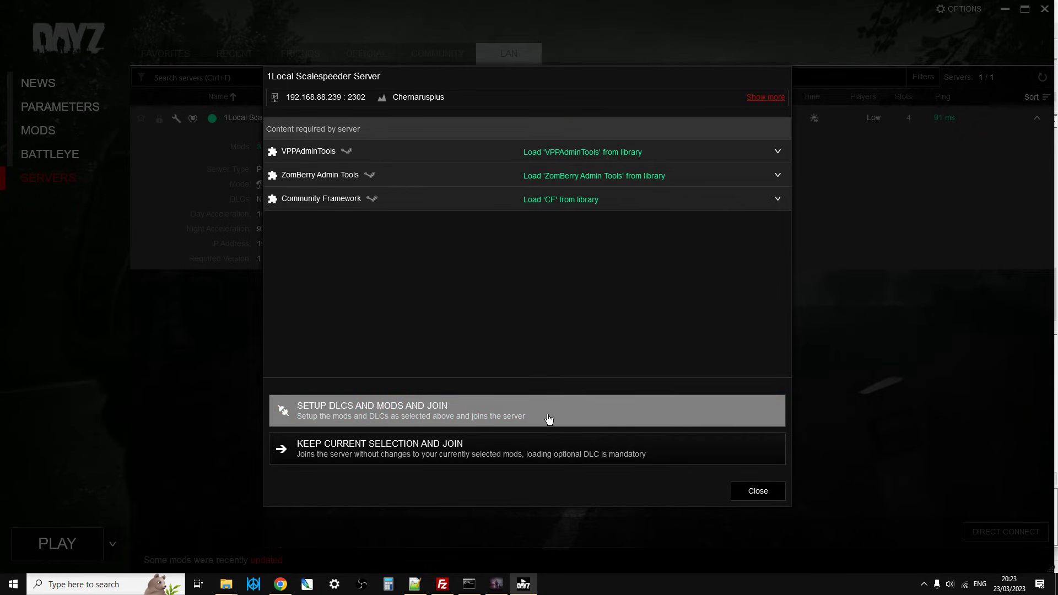
pyautogui.click(548, 419)
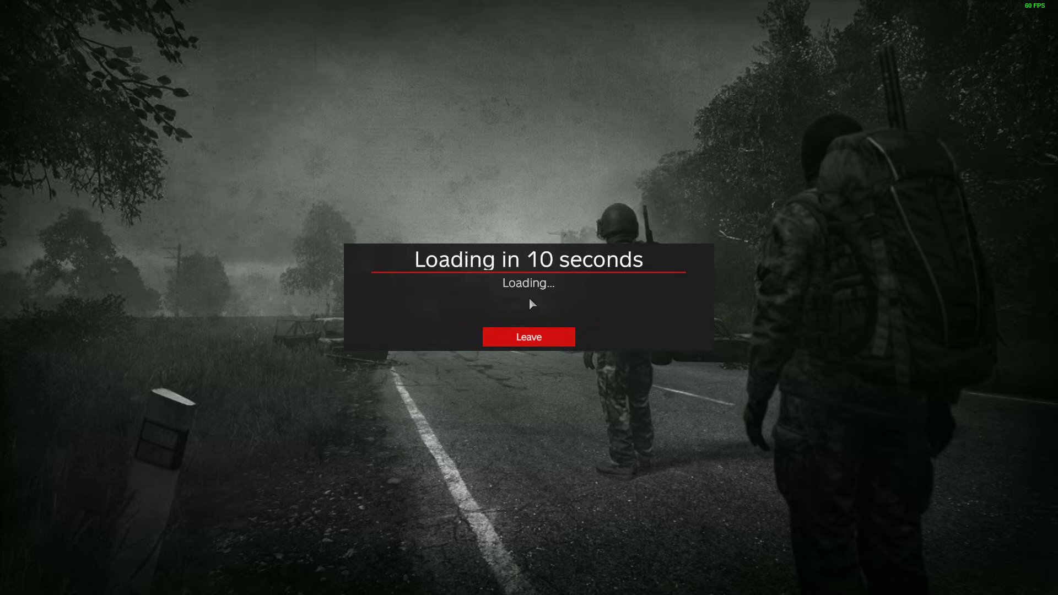
# In Chrome, open the VPPAdminTools Workshop page and highlight the instructions for disabling the password layer with vppDisablePassword = 1;.
pyautogui.hotkey('alt', 'Tab')
pyautogui.click(280, 584)
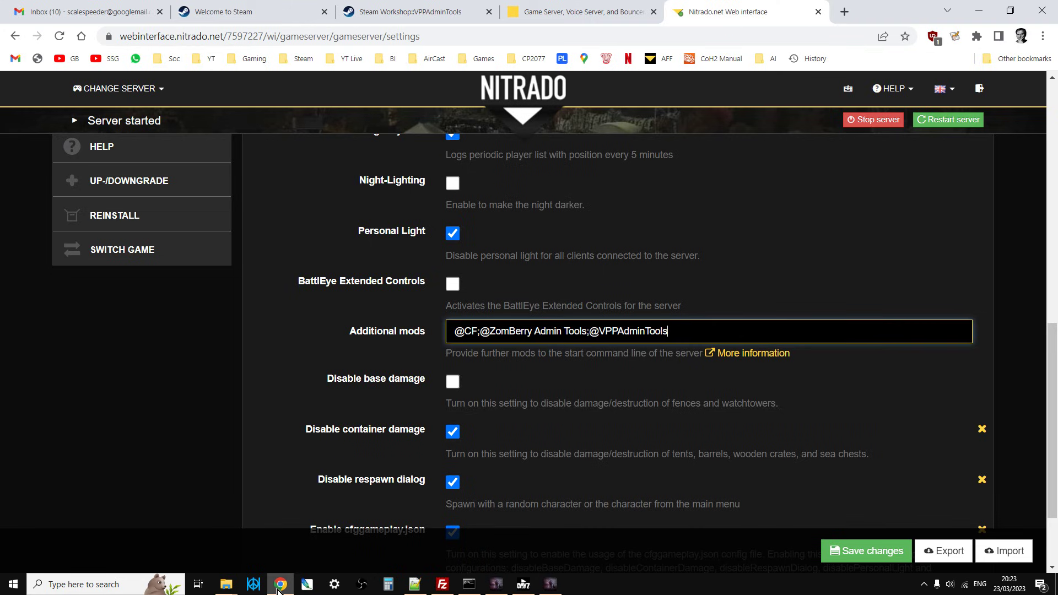
pyautogui.click(411, 14)
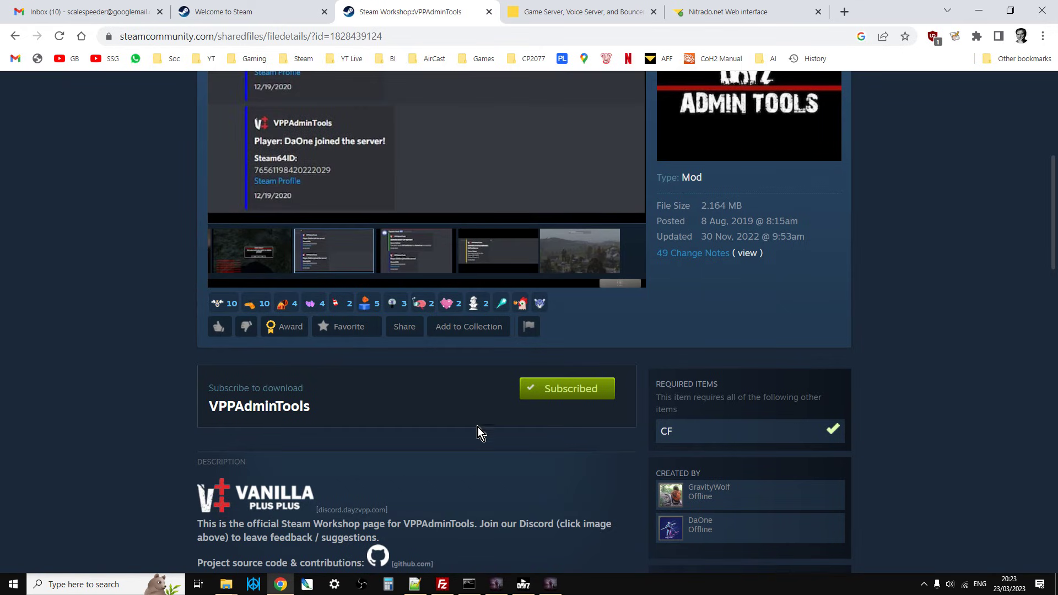
pyautogui.scroll(-3, 474, 432)
pyautogui.scroll(-13, 474, 434)
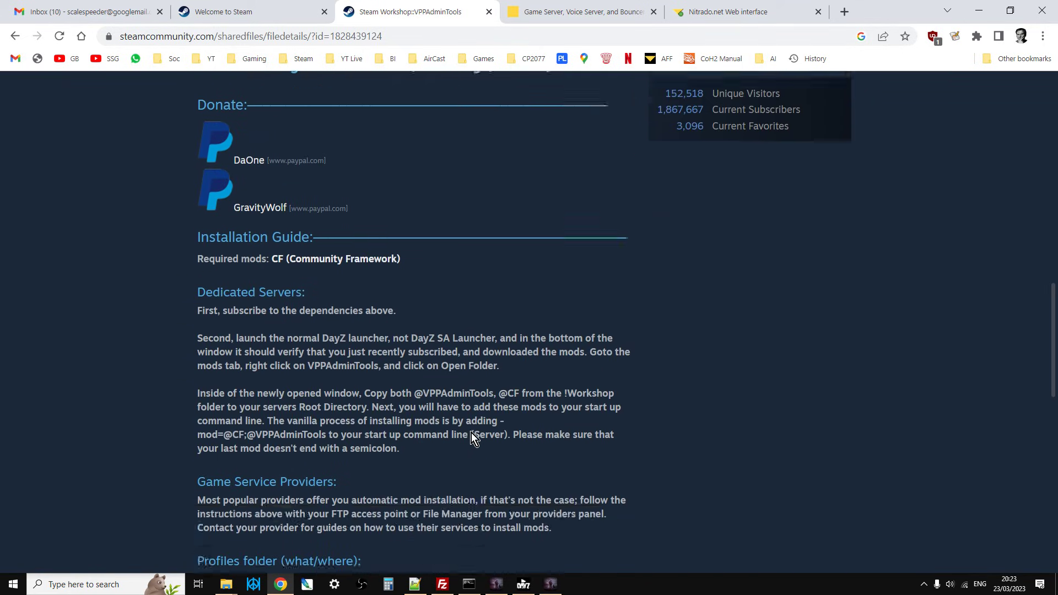
pyautogui.scroll(-2, 468, 432)
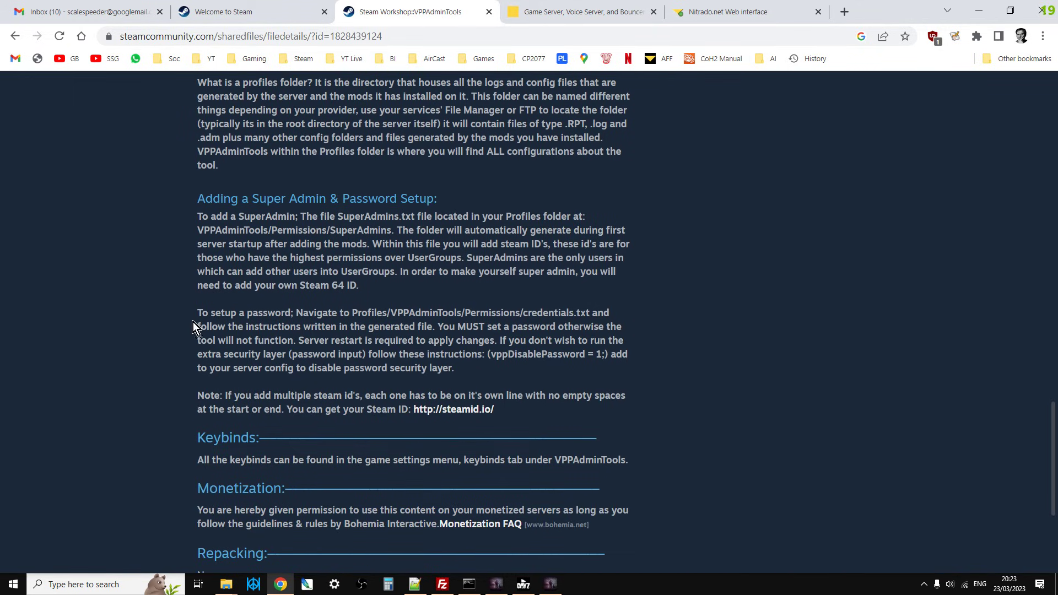
pyautogui.moveTo(499, 342); pyautogui.dragTo(579, 368)
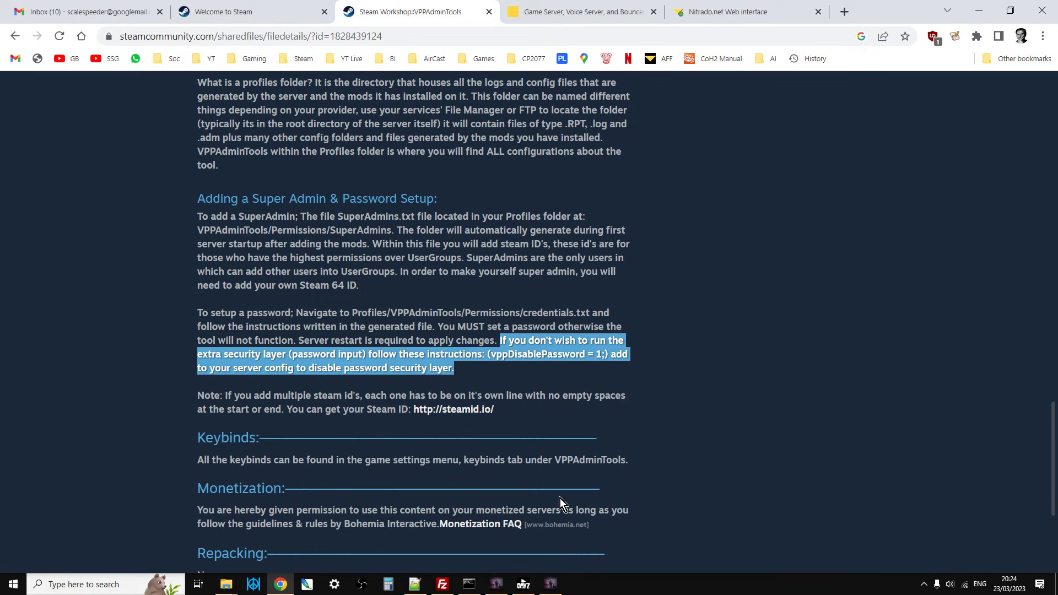
# Return to the running DayZ game, toggle the VPP admin tools on and open ESP Tools from their menu.
pyautogui.click(550, 587)
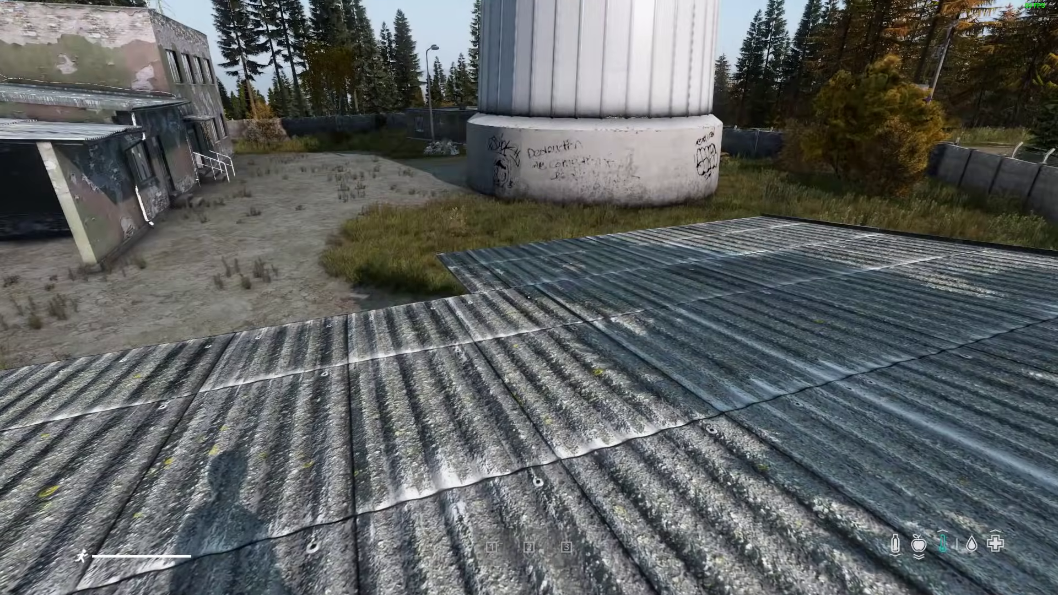
pyautogui.press('End')
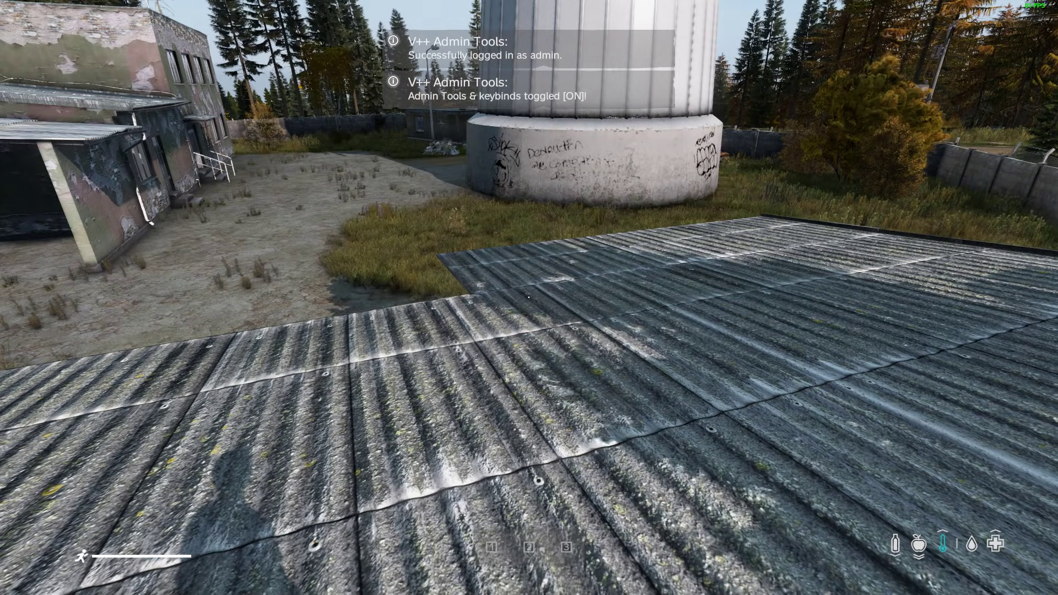
pyautogui.press('y')
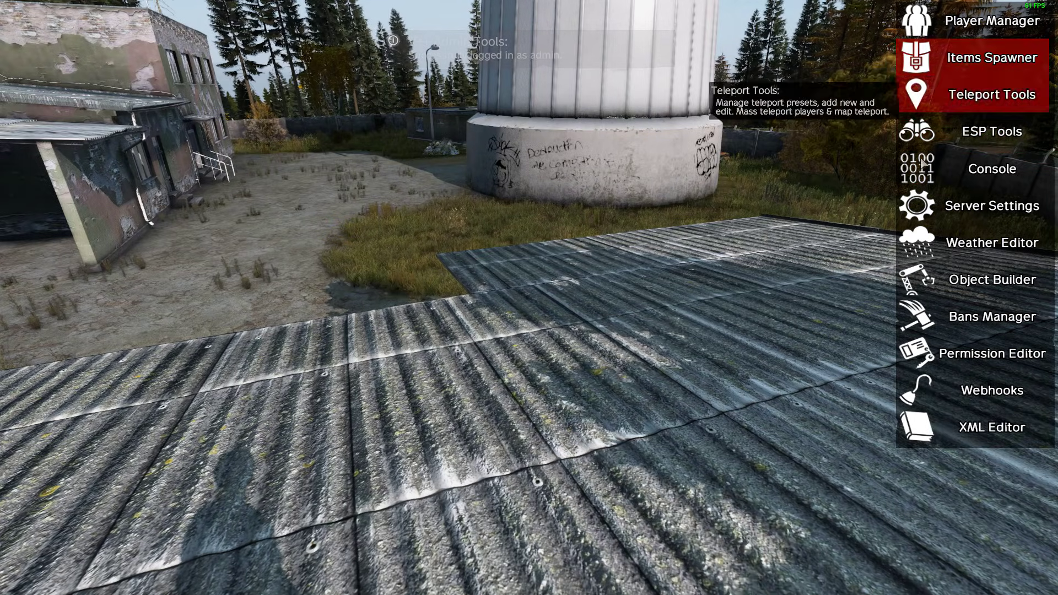
pyautogui.click(936, 133)
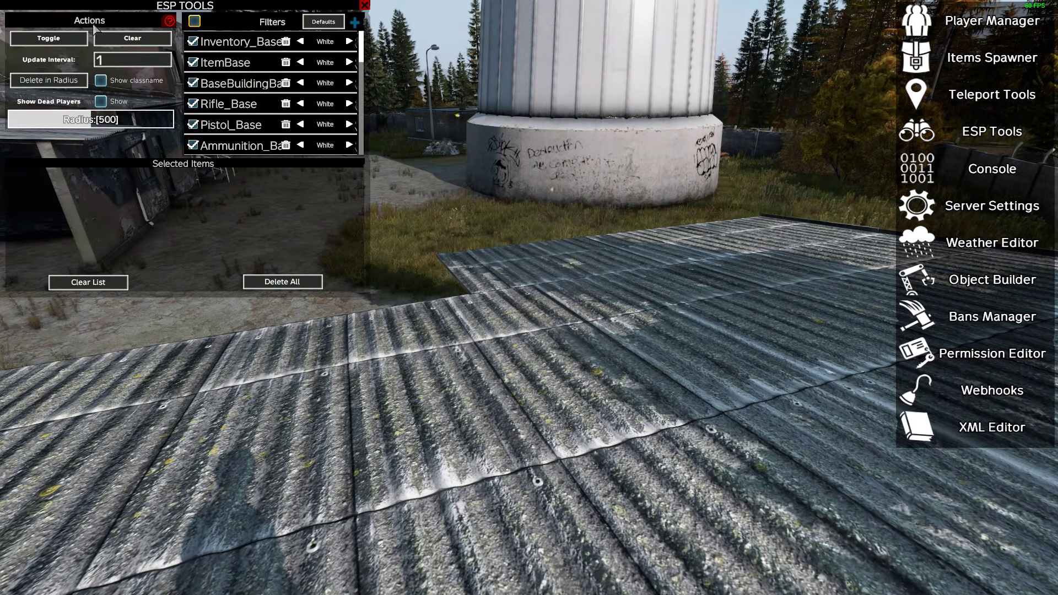
# Turn on the ESP overlay with a 500 radius, close the admin menu and look over the labelled items around the buildings.
pyautogui.click(68, 38)
pyautogui.press('Escape')
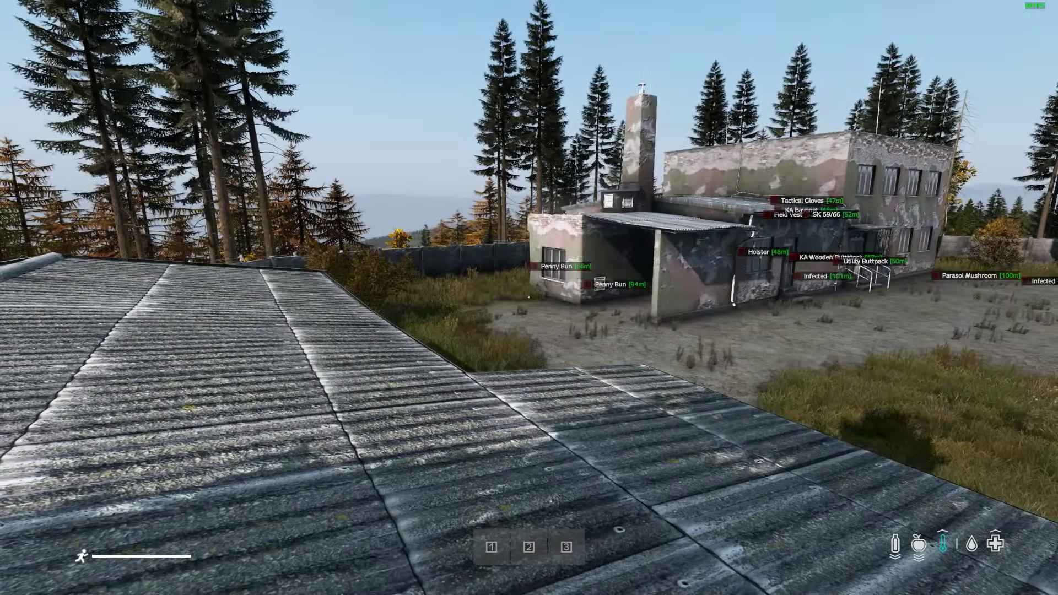
pyautogui.press('w')
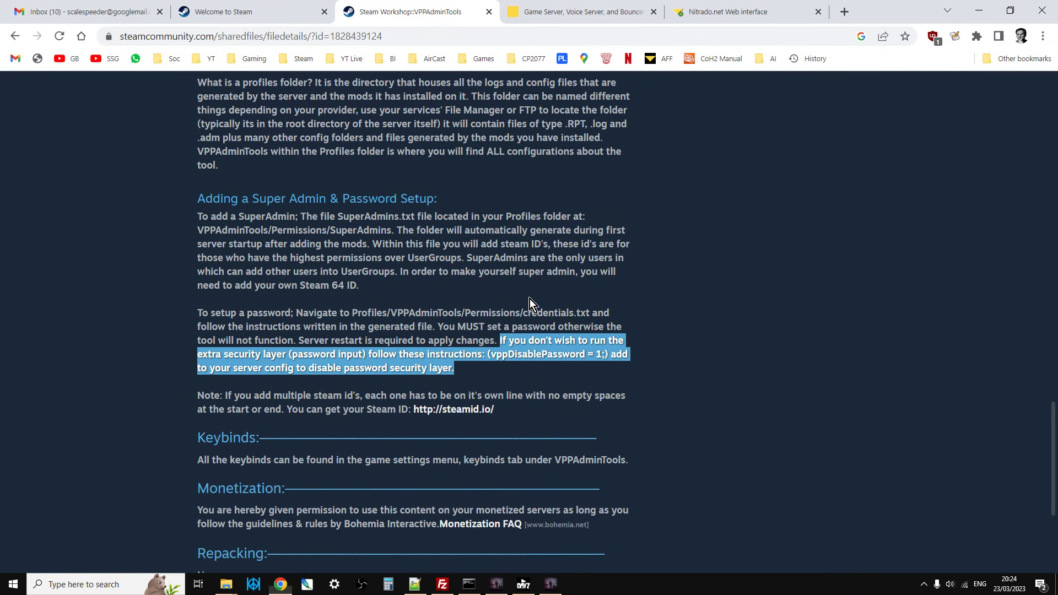
# Switch to Chrome and review the VPPAdminTools Workshop page's header, required items and creator credits.
pyautogui.scroll(20, 678, 364)
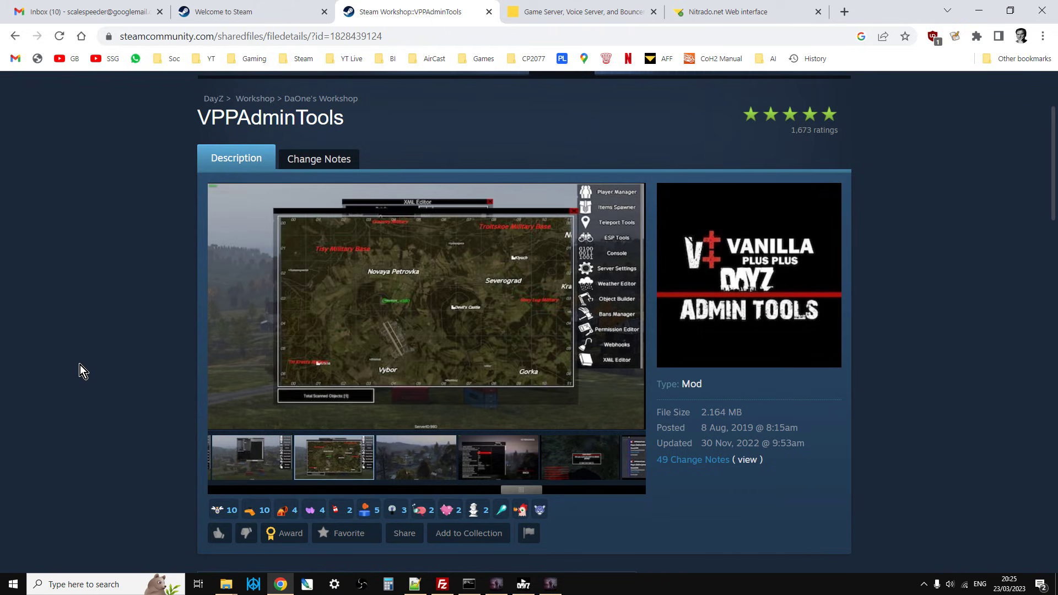
pyautogui.scroll(-5, 82, 367)
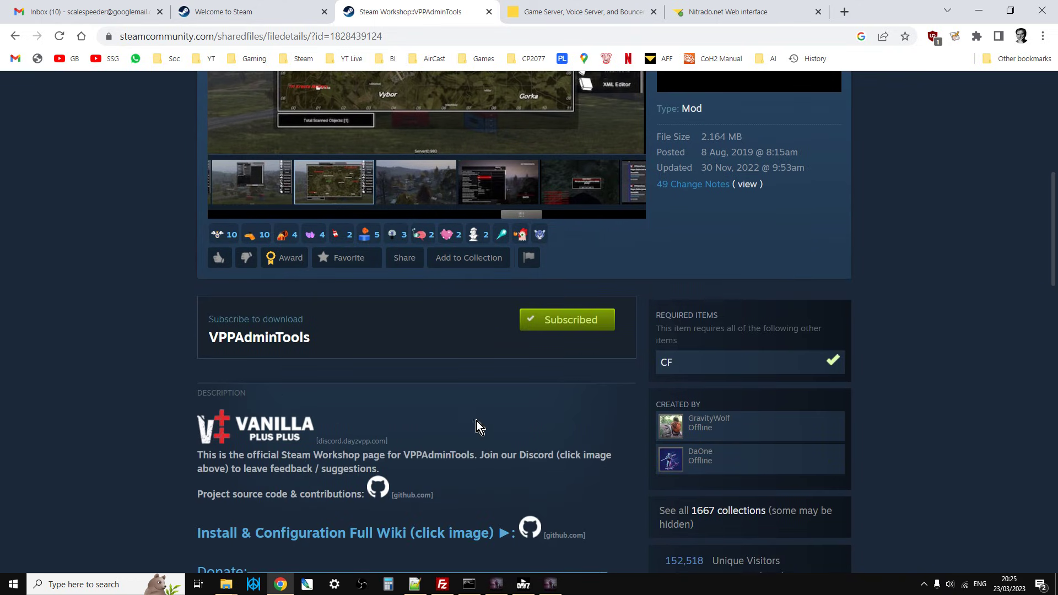
pyautogui.moveTo(715, 461)
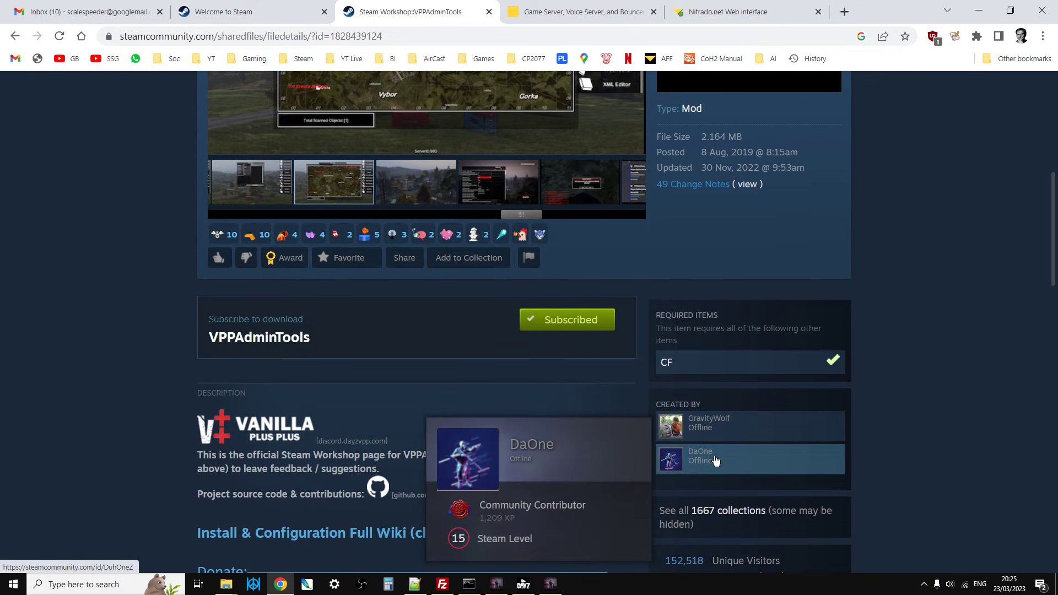
pyautogui.scroll(5, 176, 362)
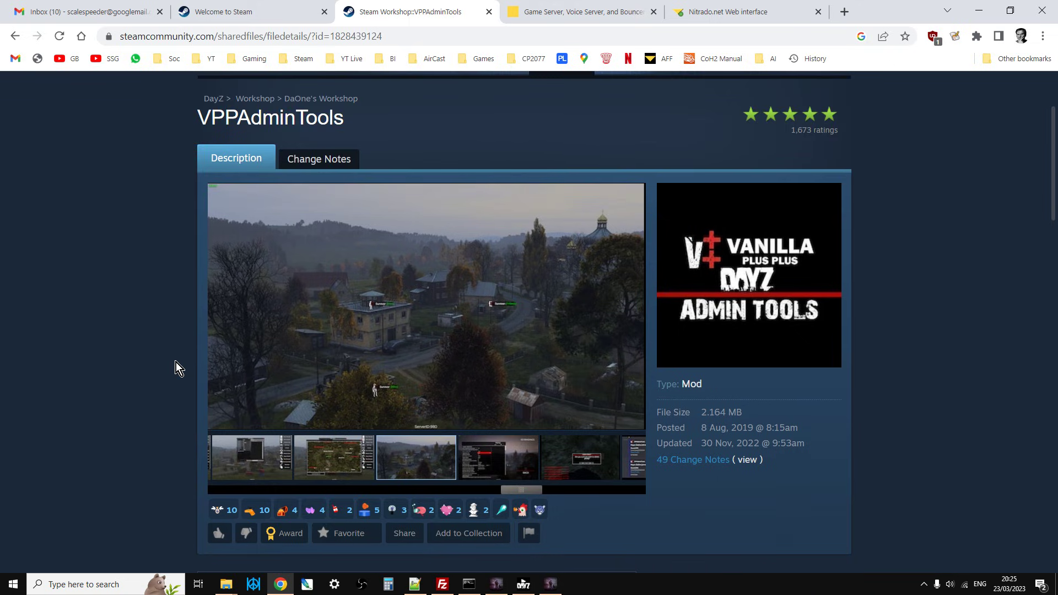
pyautogui.scroll(1, 177, 362)
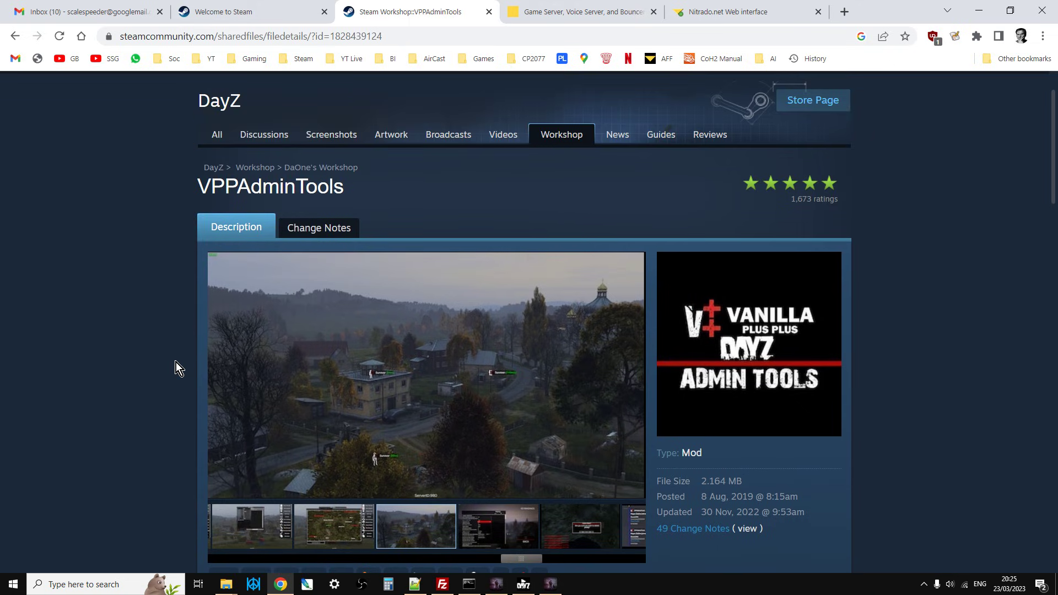